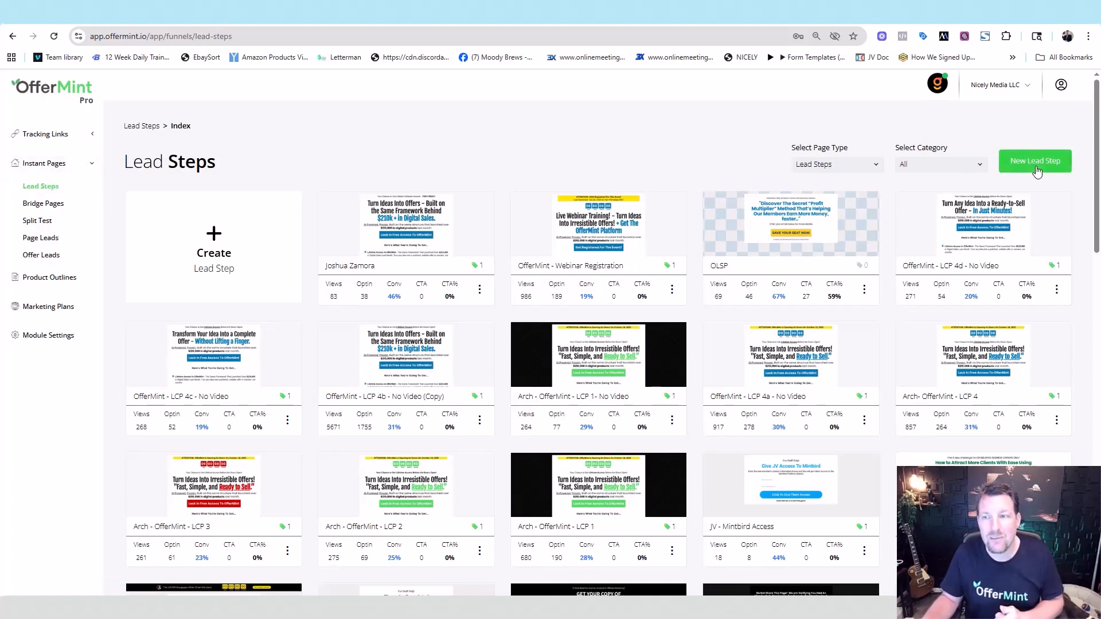
- Create a new lead step named 'Demo' to reach its opt-in template gallery
click(1035, 166)
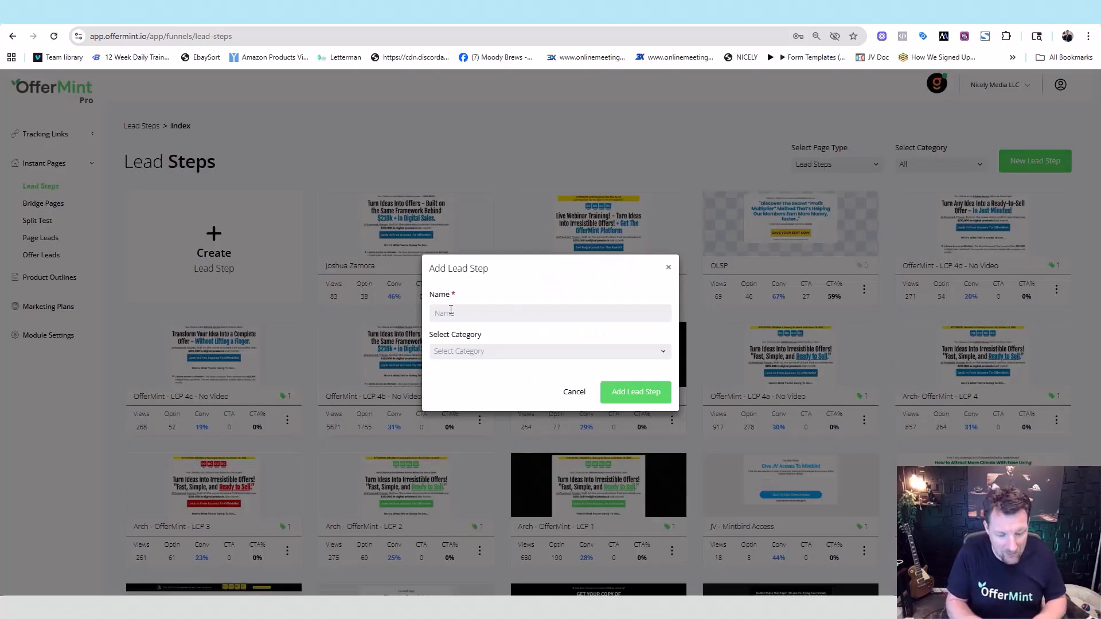
text(Demo)
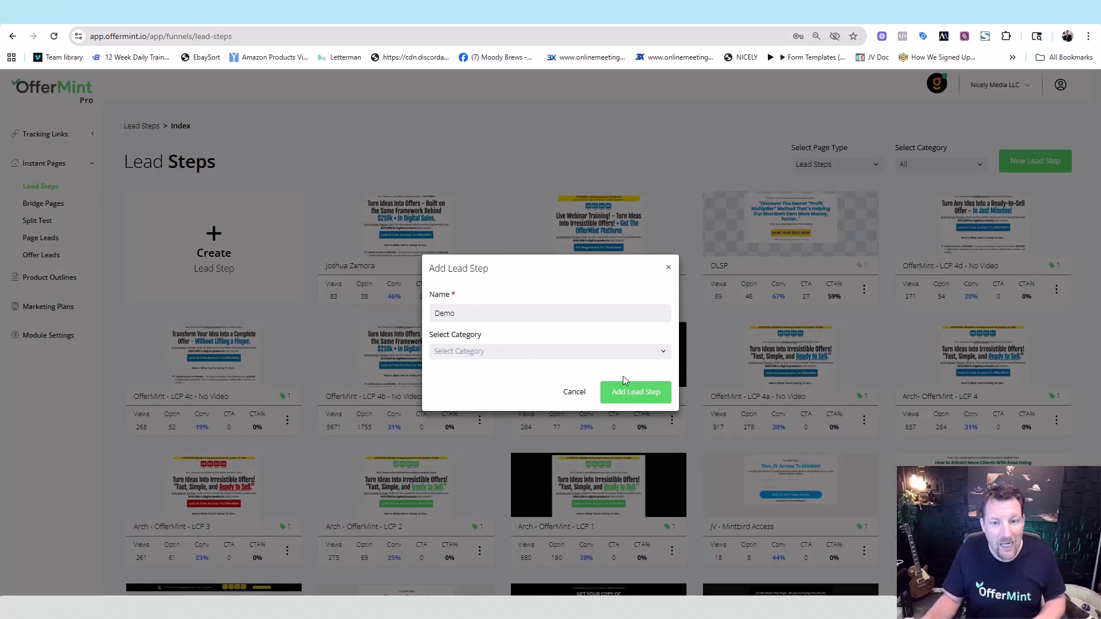
click(647, 393)
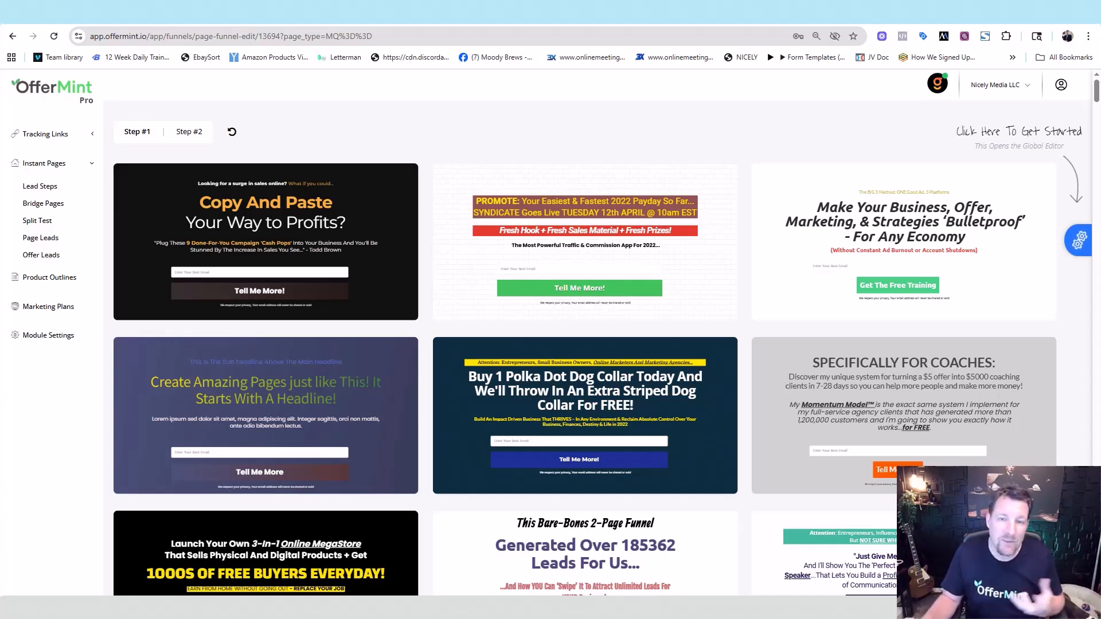
drag(1096, 90, 1094, 124)
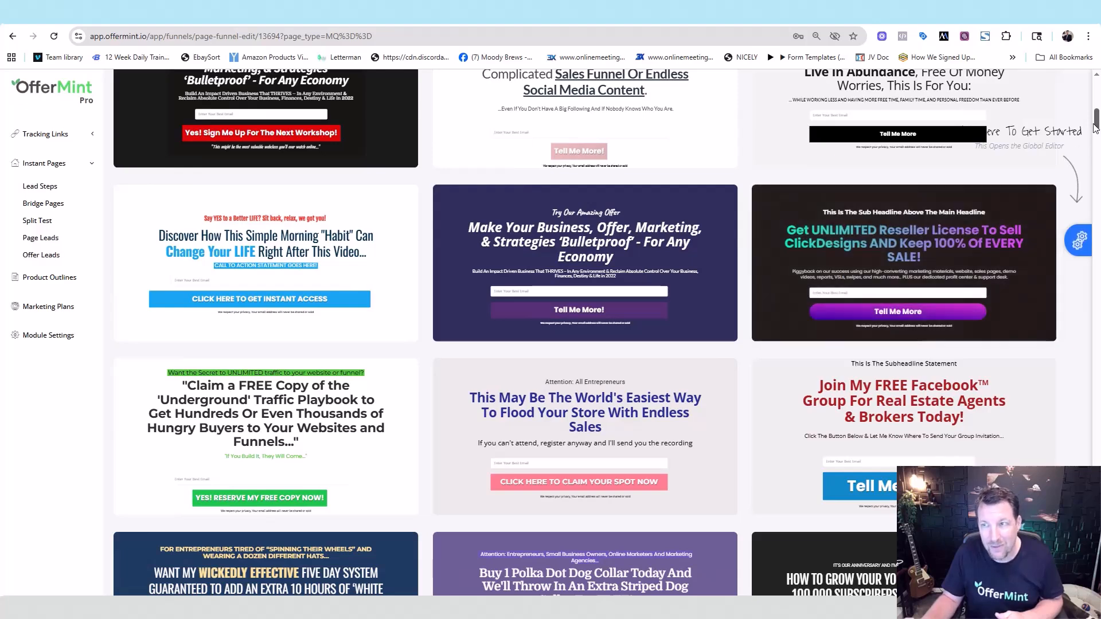
scroll(566, 191, down, 3)
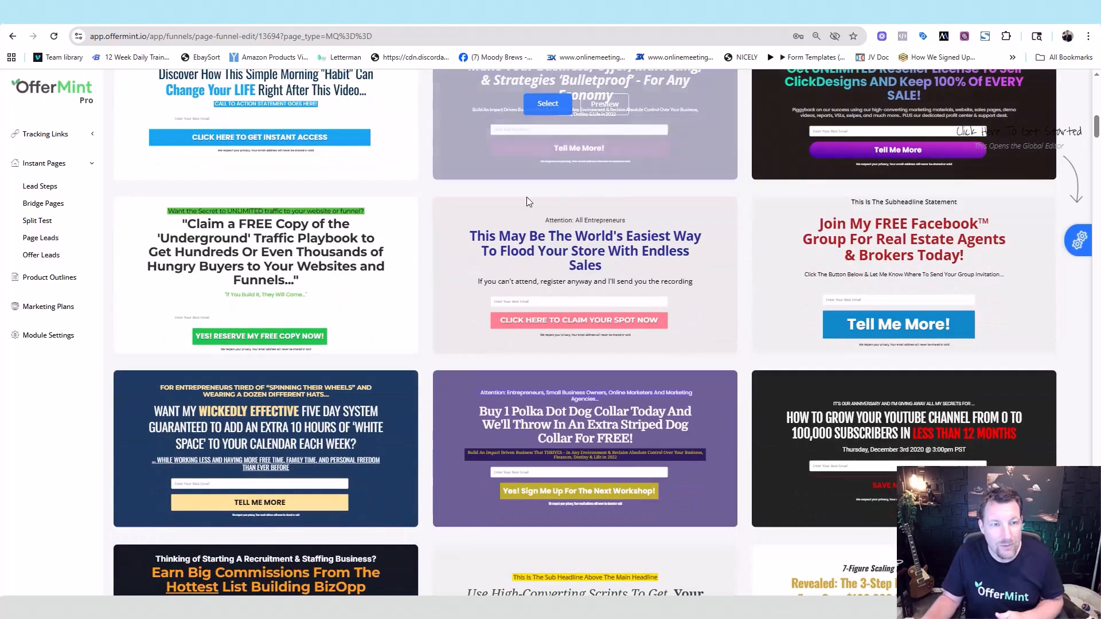
drag(1097, 127, 1096, 140)
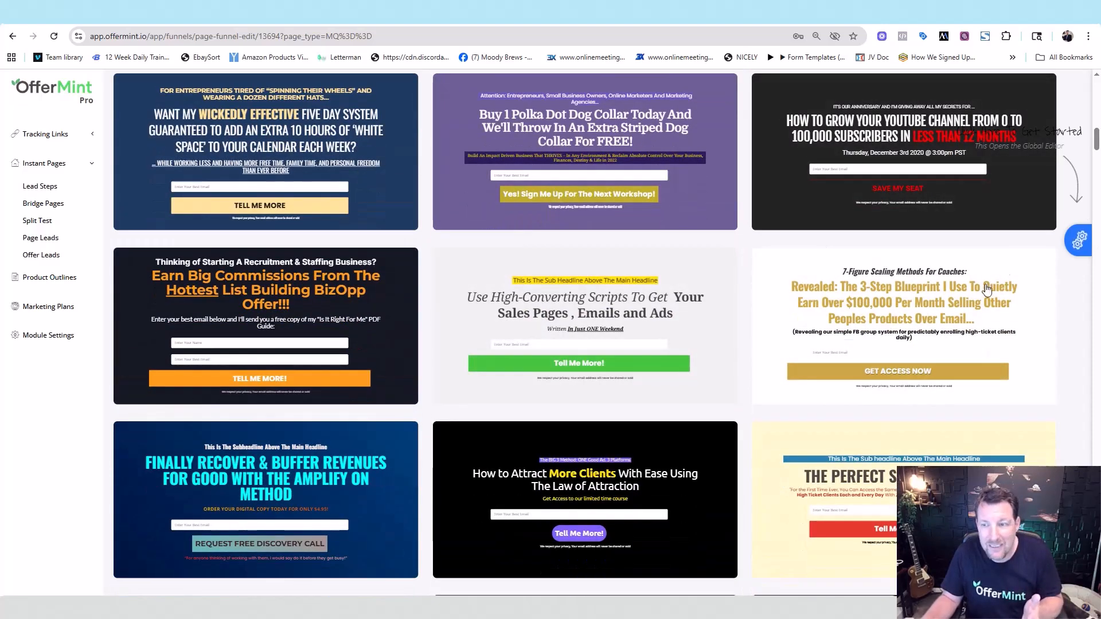
drag(1097, 141, 1097, 232)
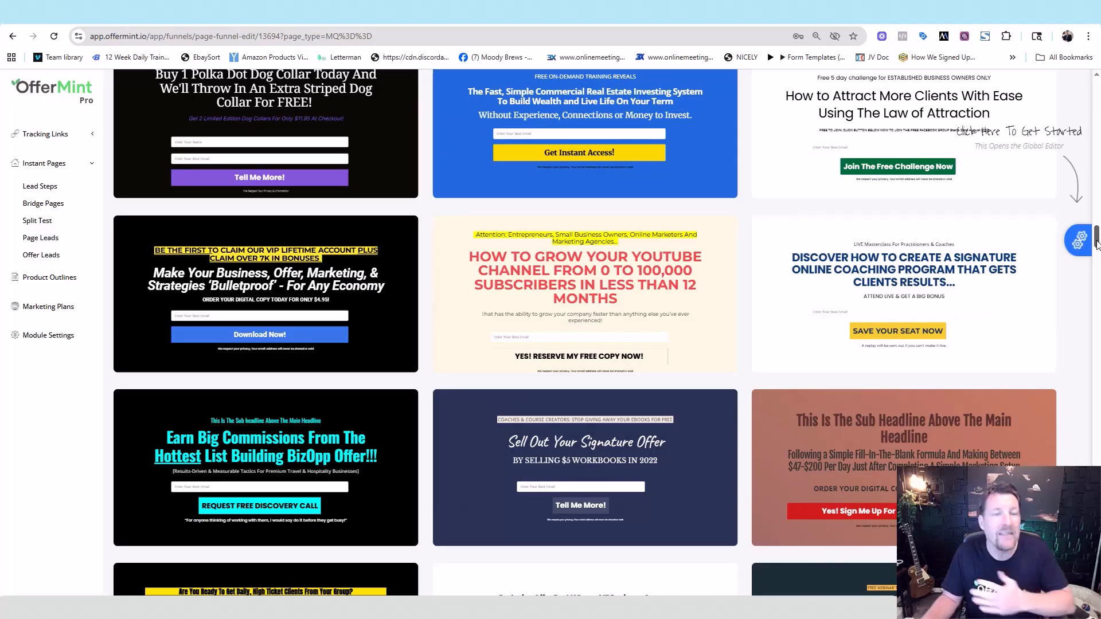
drag(1097, 243, 1097, 368)
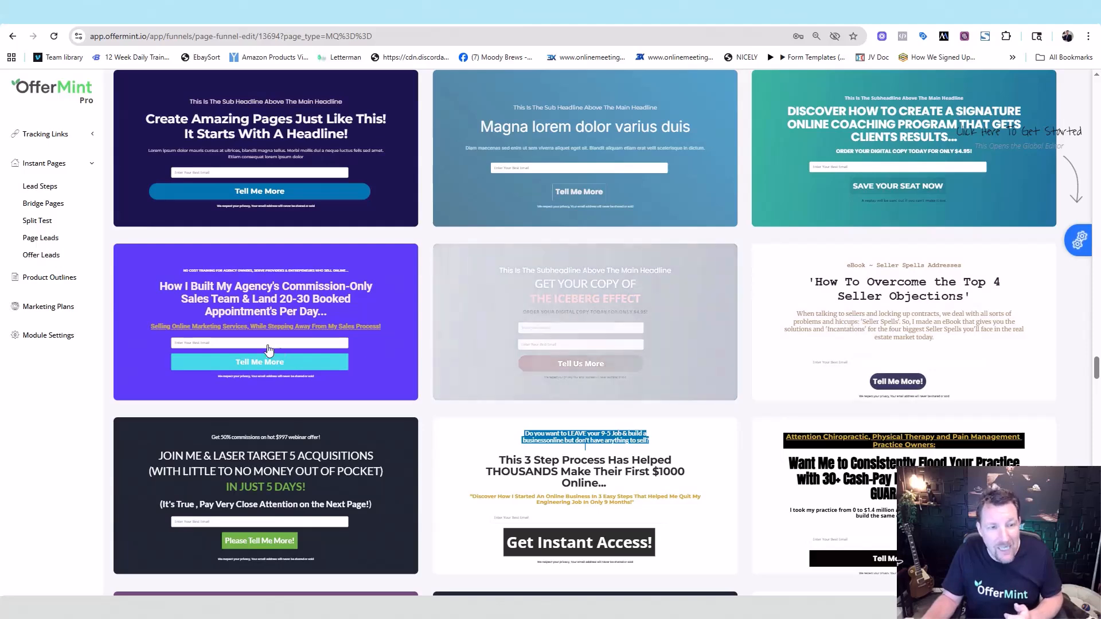
mouse_move(249, 341)
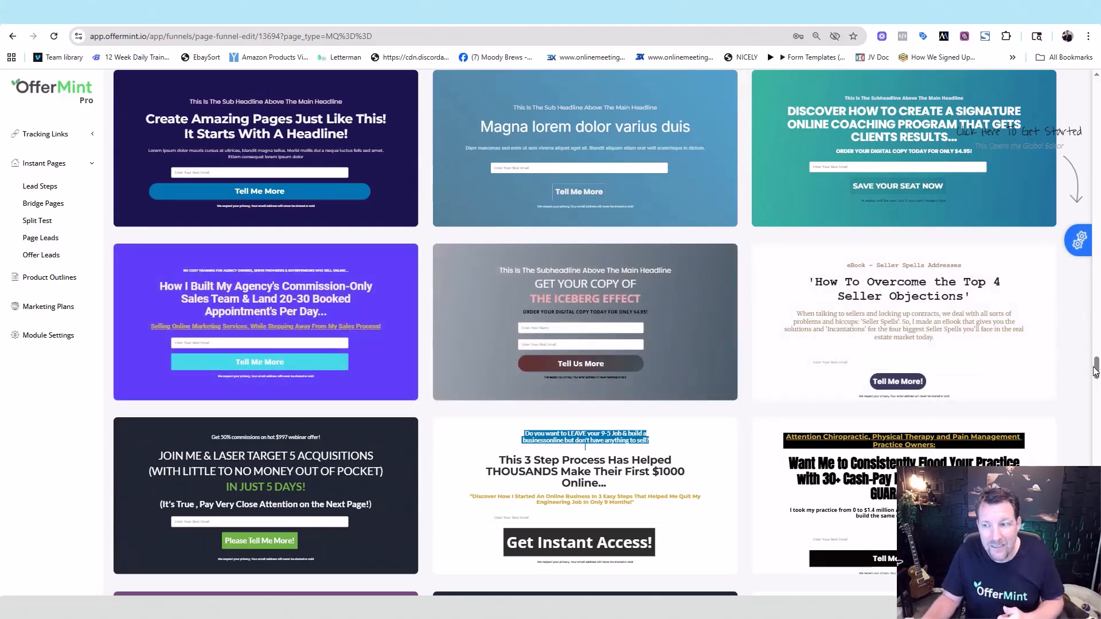
drag(1097, 370, 1077, 67)
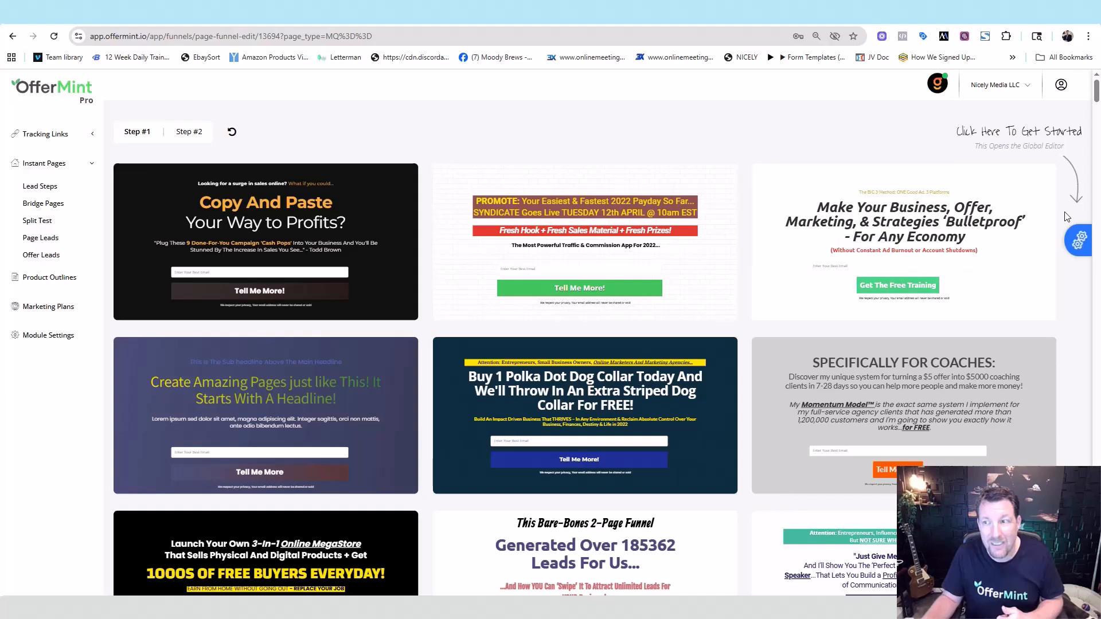
- Open the Global Editor and bring the ChatGPT headline suggestions window onto the screen
click(1080, 241)
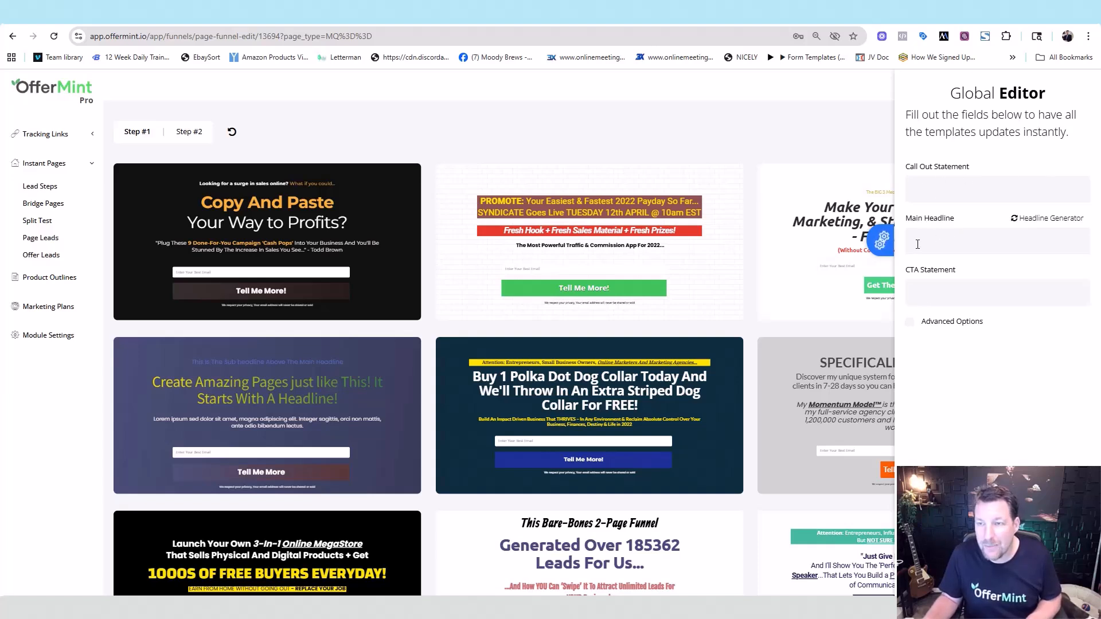
mouse_move(212, 193)
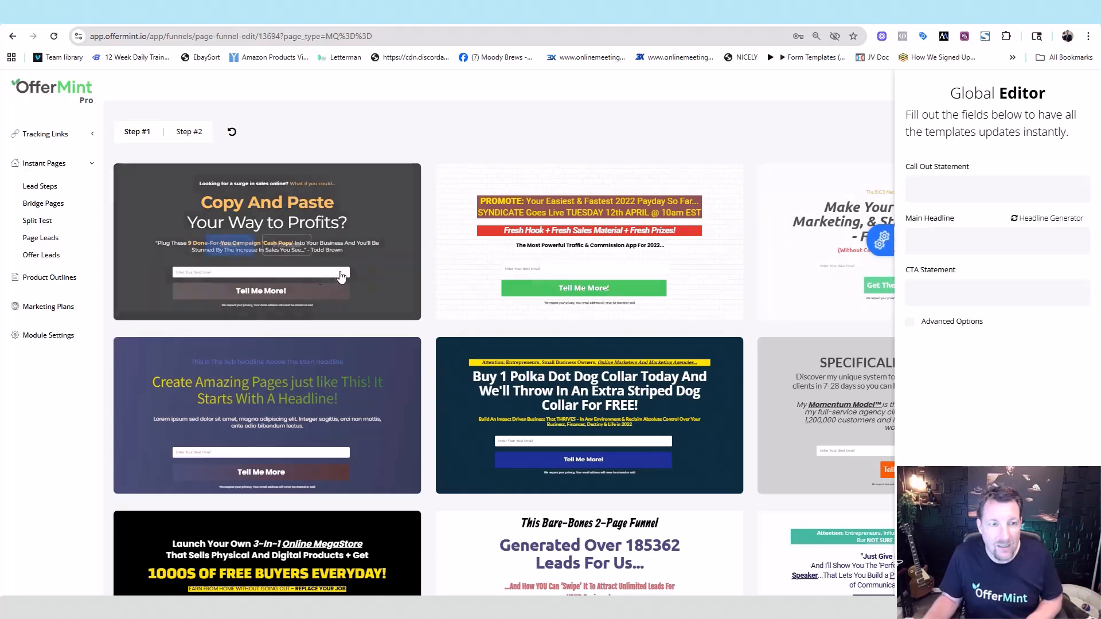
drag(1100, 144, 460, 48)
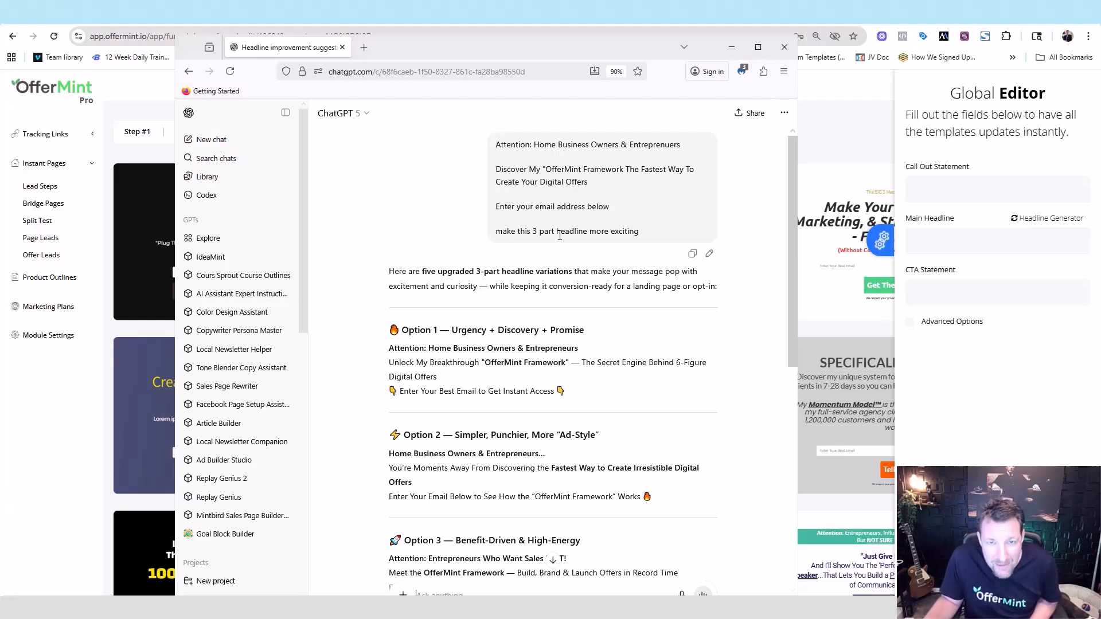
- Review ChatGPT's five 3-part headline variations, then switch back to OfferMint's global editor
scroll(566, 264, down, 1)
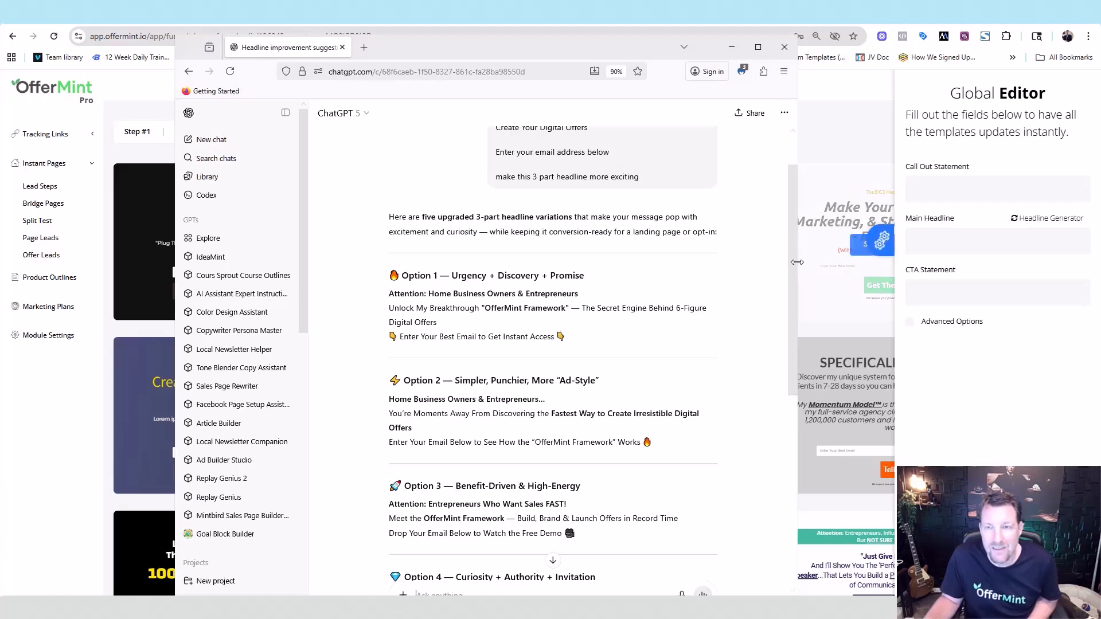
scroll(585, 181, up, 1)
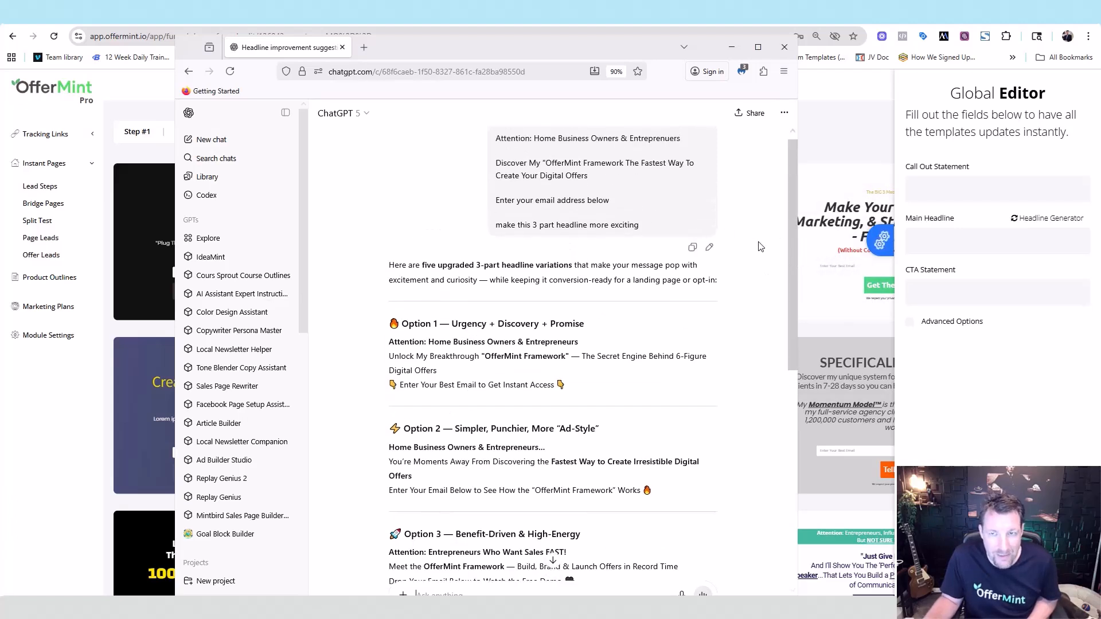
scroll(791, 219, down, 2)
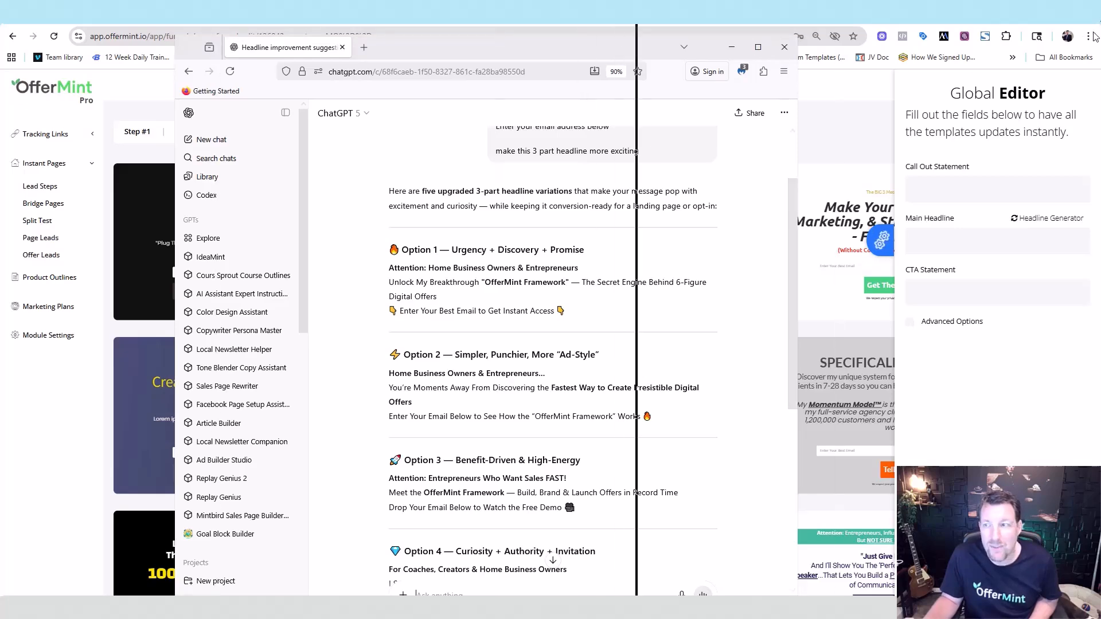
key(alt+Tab)
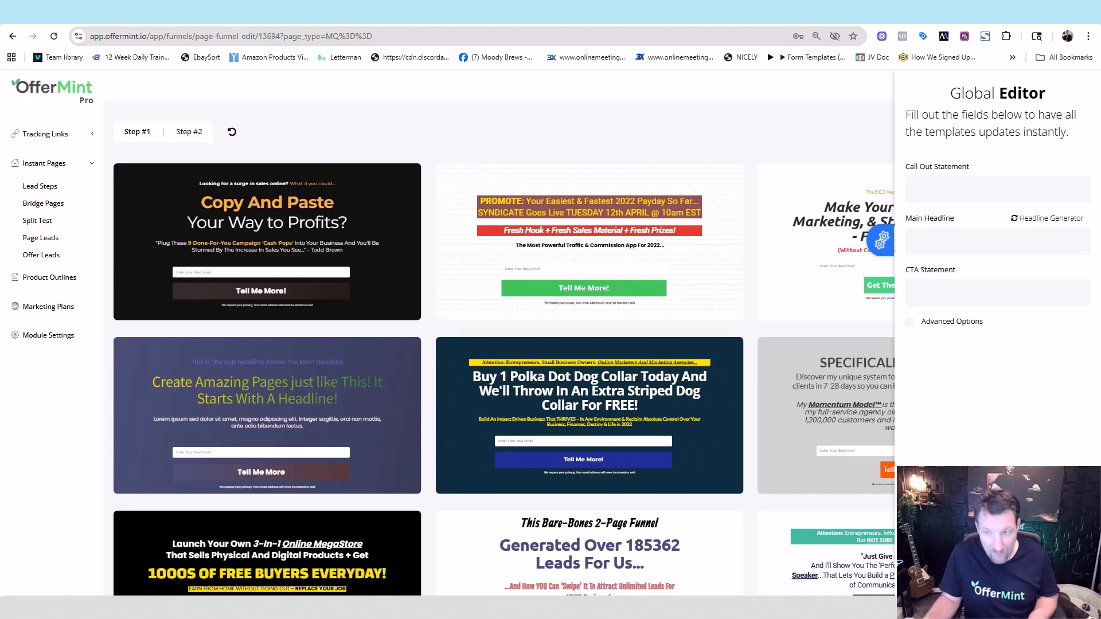
- Fill all templates with the Home Business Owners call-out, 'Unlock My Breakthrough' headline and email CTA
text(Attention: Home Business Owners & Entrepreneurs)
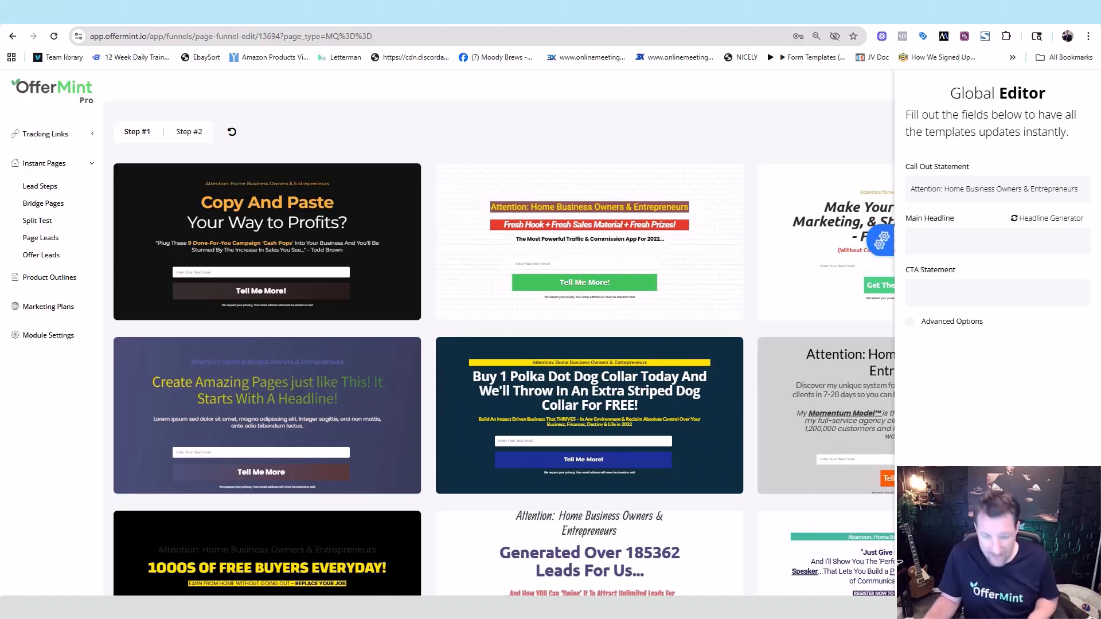
click(935, 242)
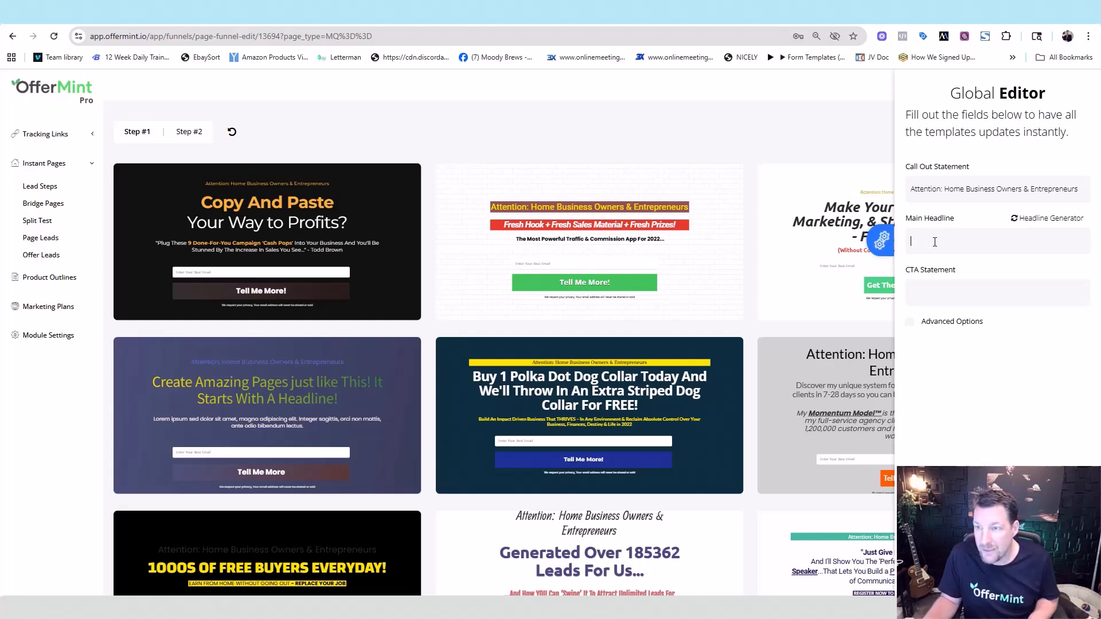
key(ctrl+v)
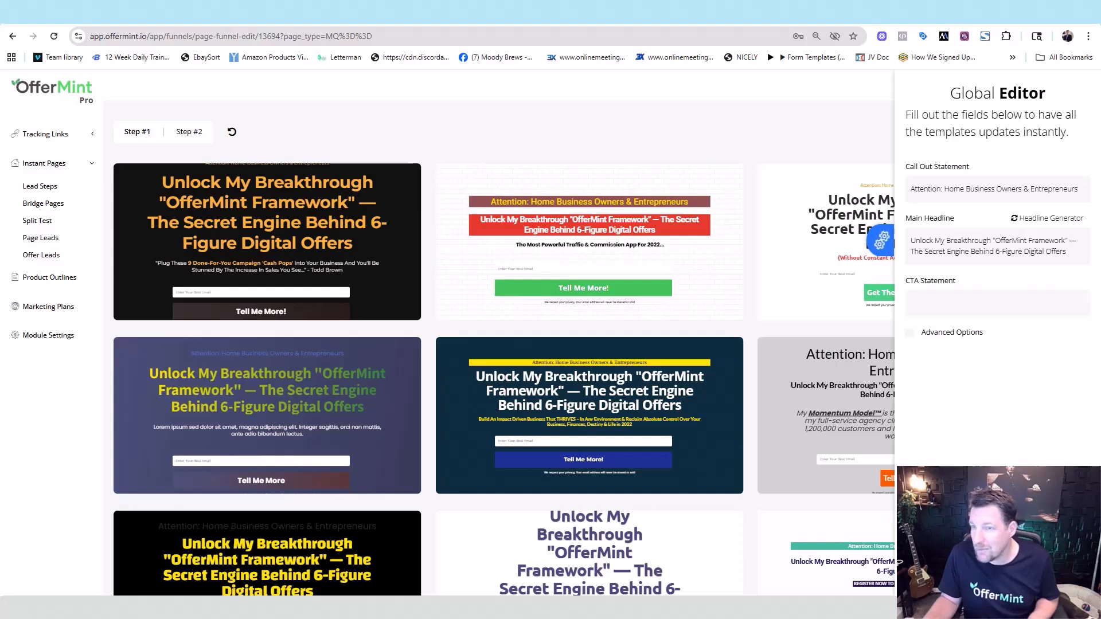
click(948, 304)
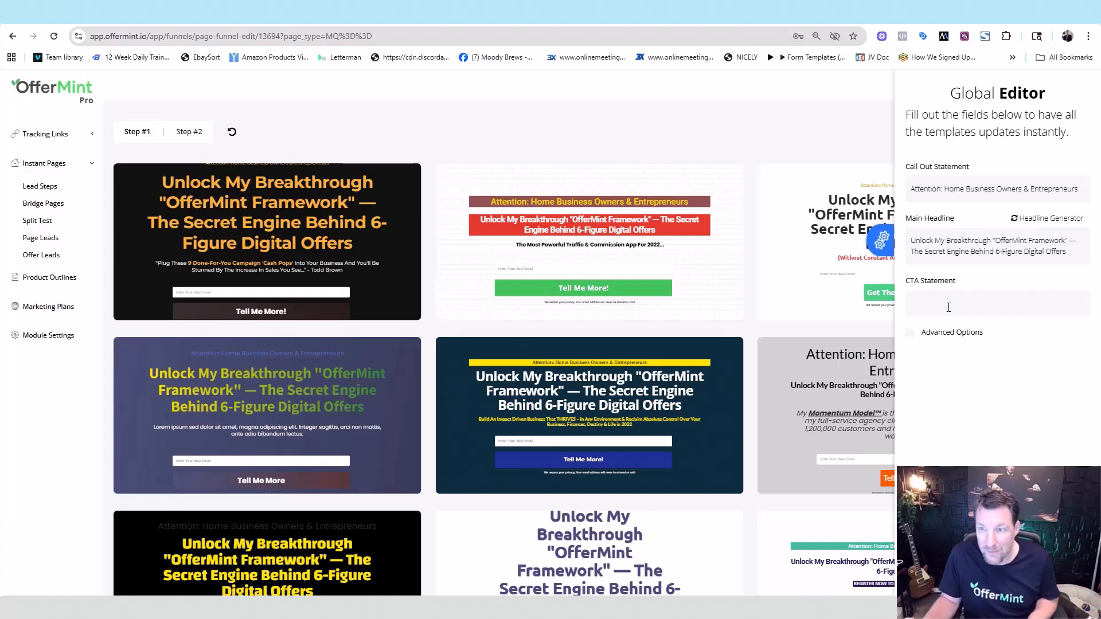
text(👇 Enter Your Best Email to Get Instant Access 👇)
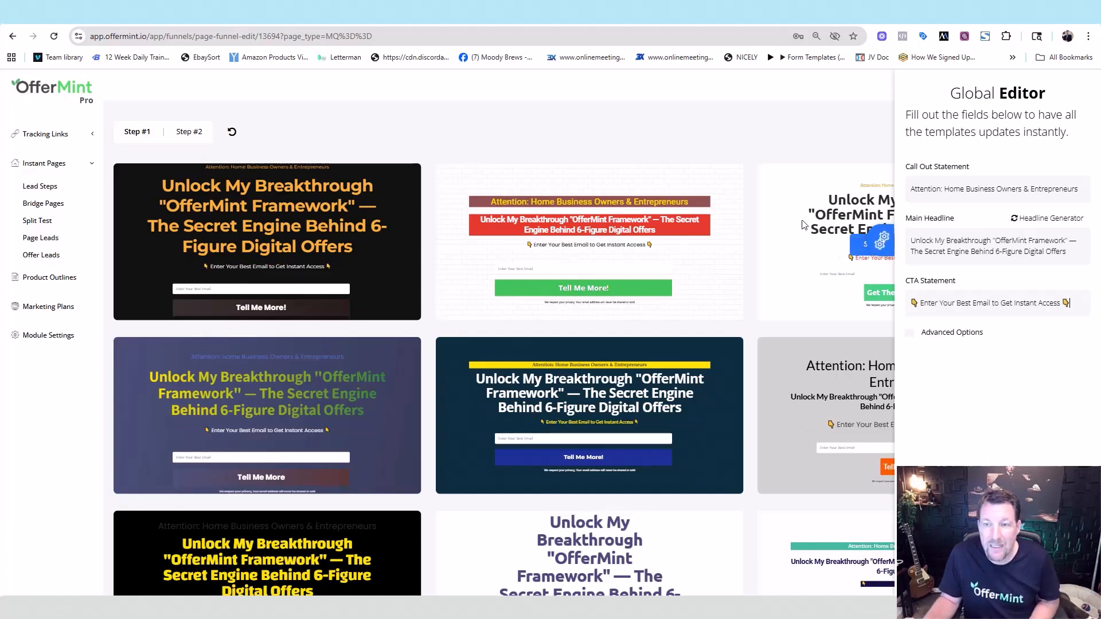
click(872, 230)
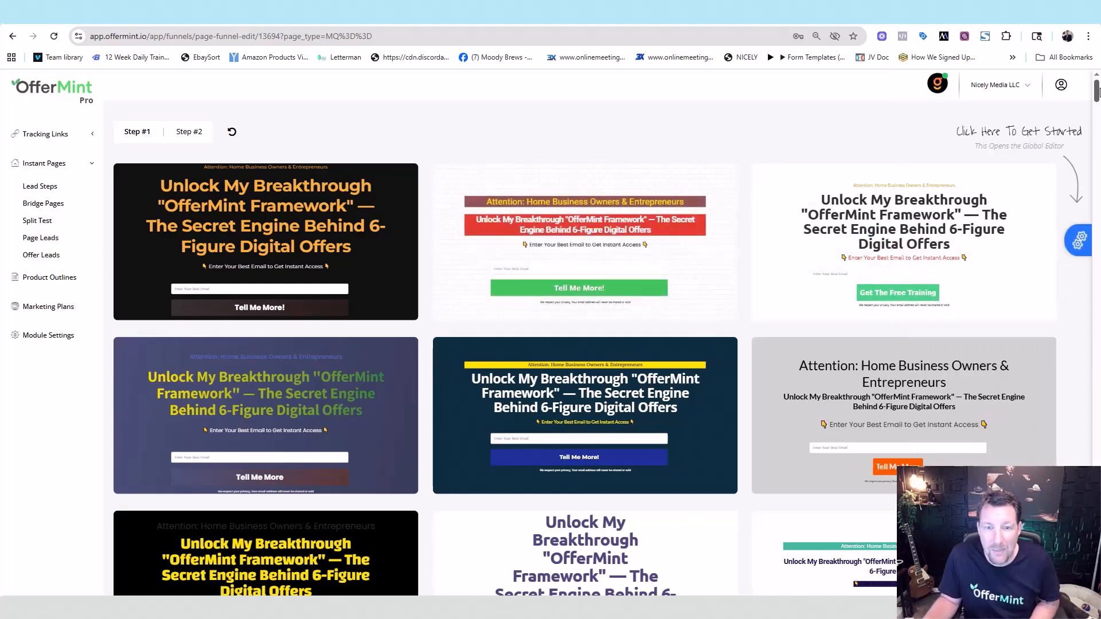
- Choose the light-blue template with the orange GET SUBSCRIBED button for Step #1
scroll(1097, 92, down, 8)
scroll(585, 332, down, 4)
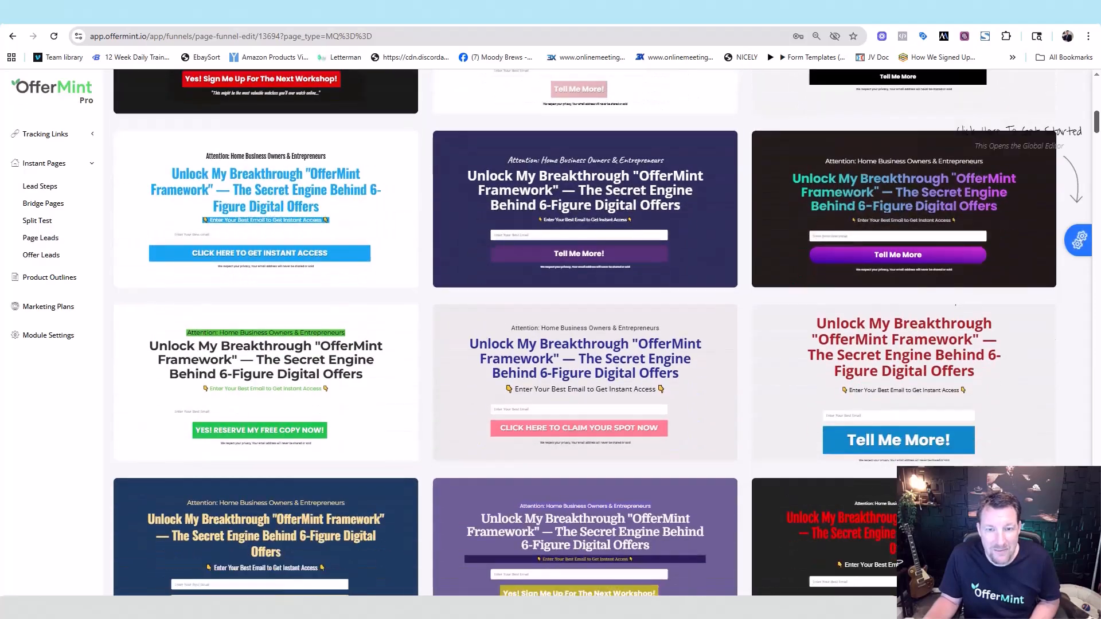
scroll(585, 332, down, 8)
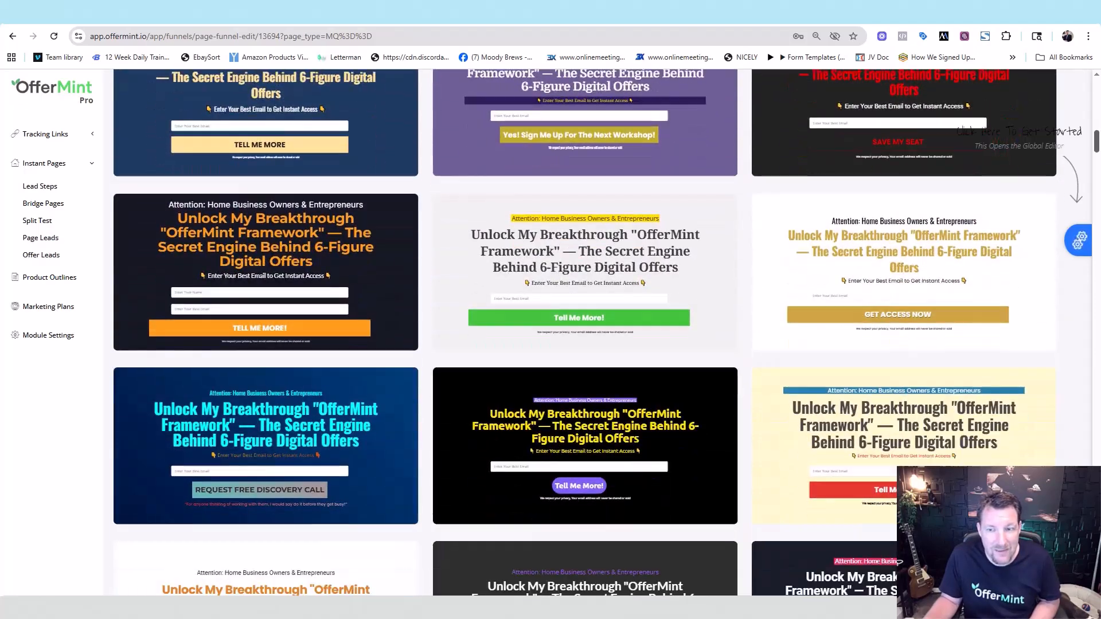
scroll(584, 332, down, 8)
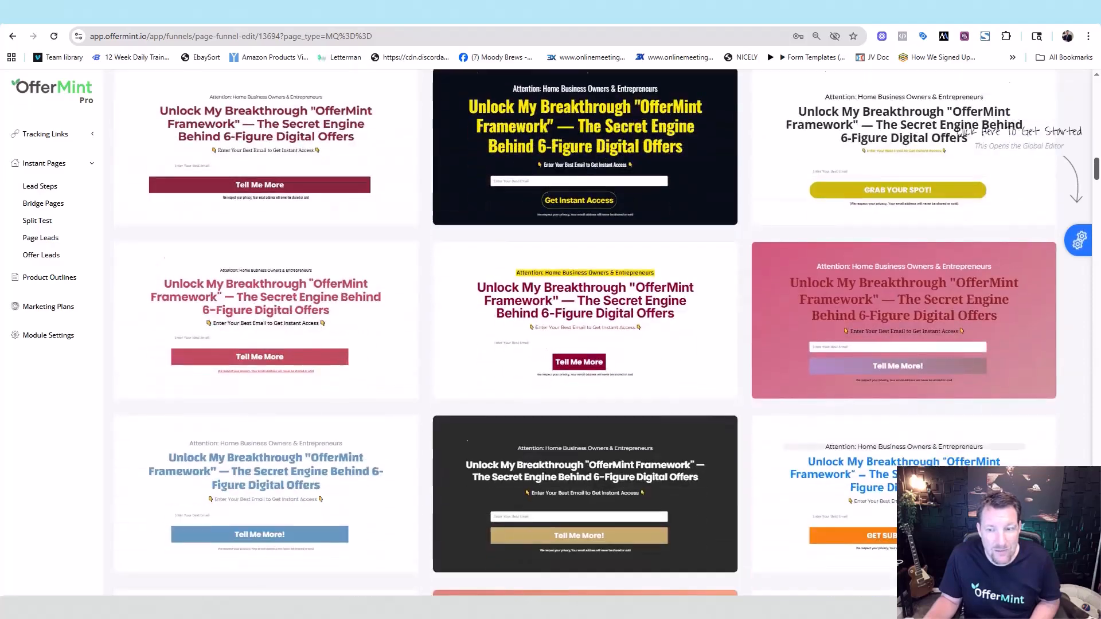
scroll(961, 270, down, 4)
mouse_move(961, 269)
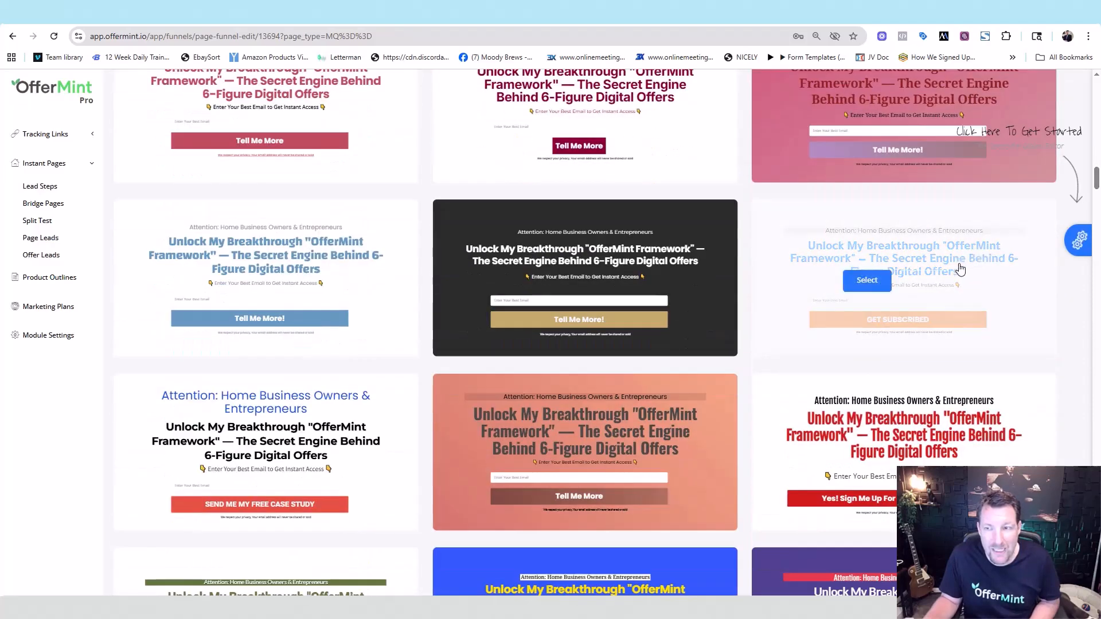
click(866, 281)
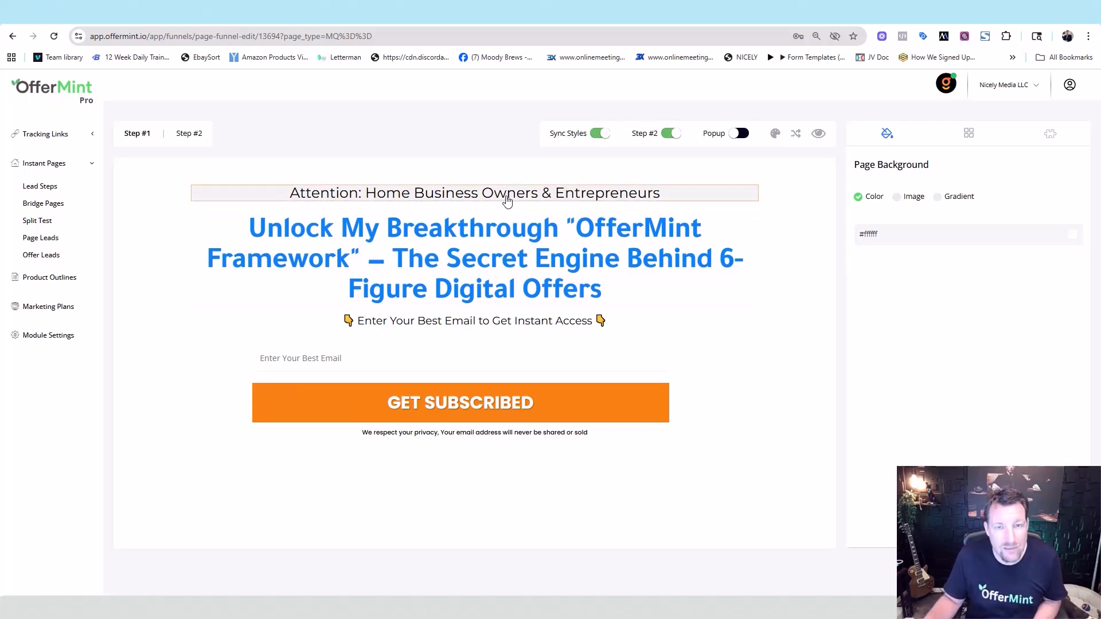
- Recolour the Step #1 headline with the dark navy preset and check it on Step #2
click(189, 134)
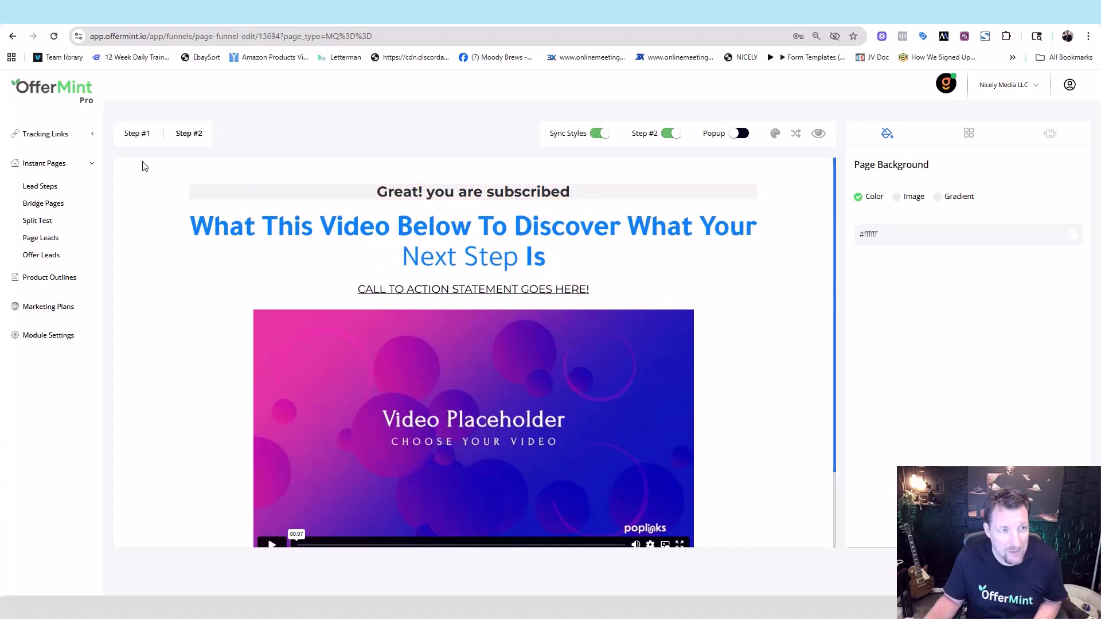
click(136, 134)
triple_click(345, 234)
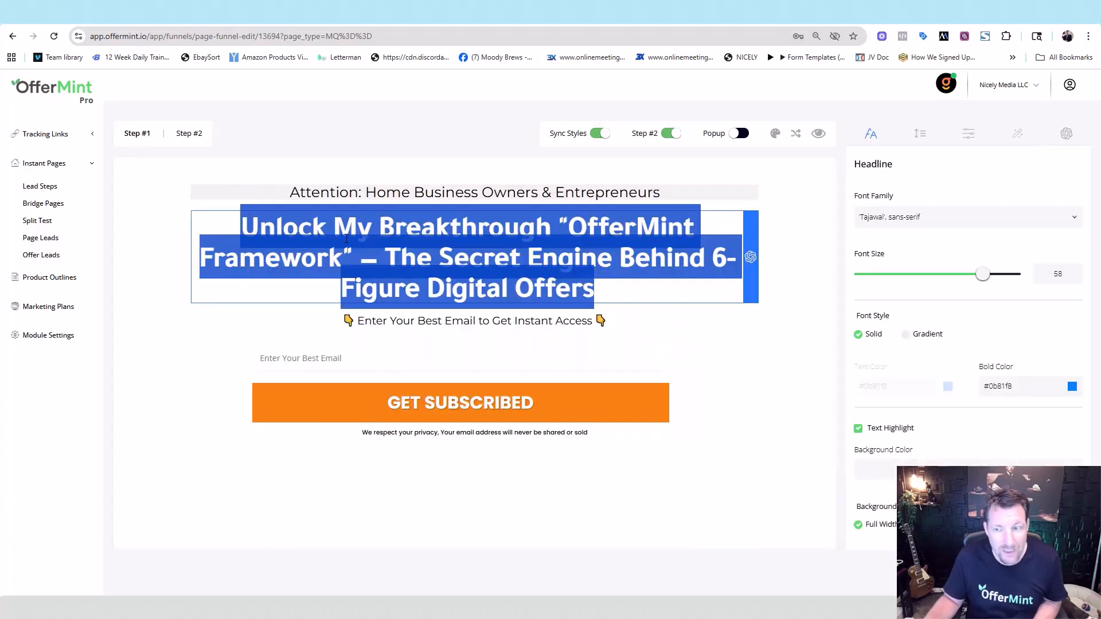
click(1010, 394)
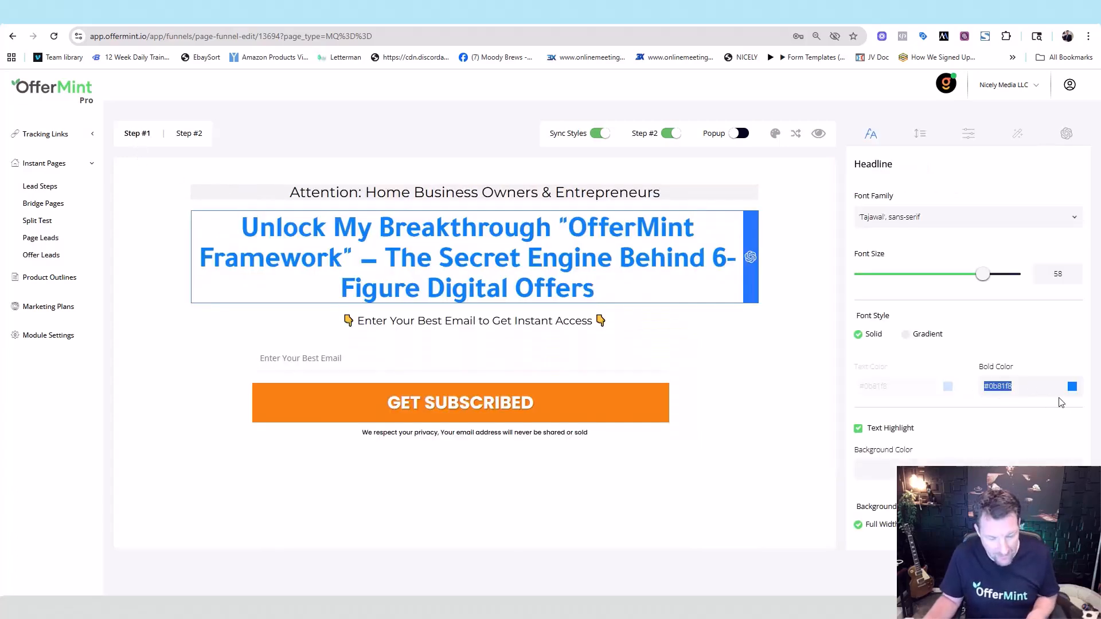
click(1072, 386)
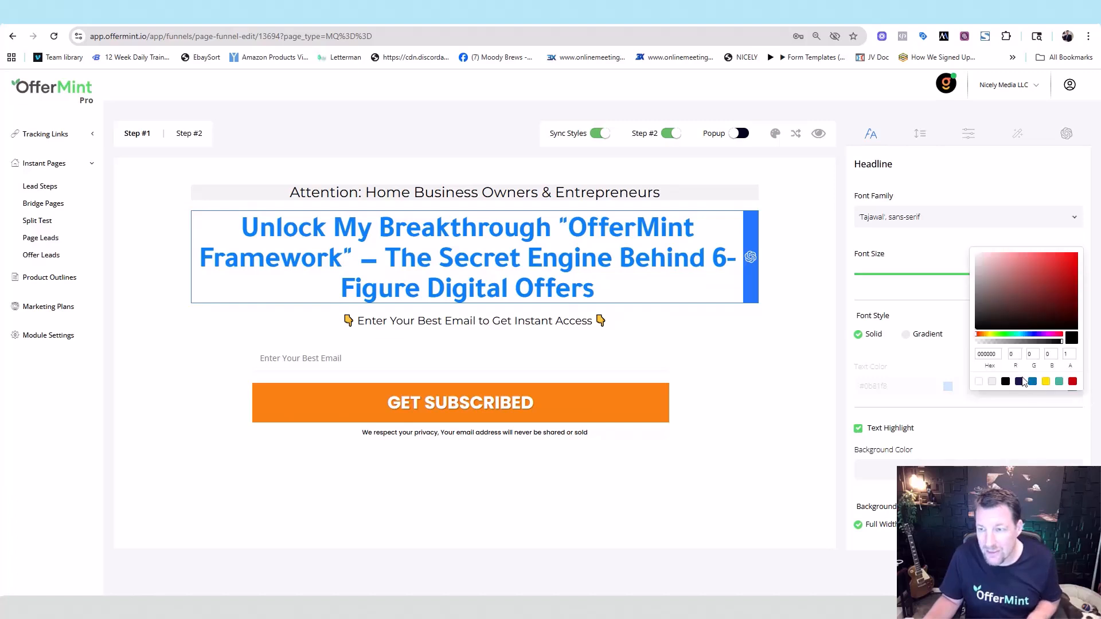
click(1019, 381)
click(311, 151)
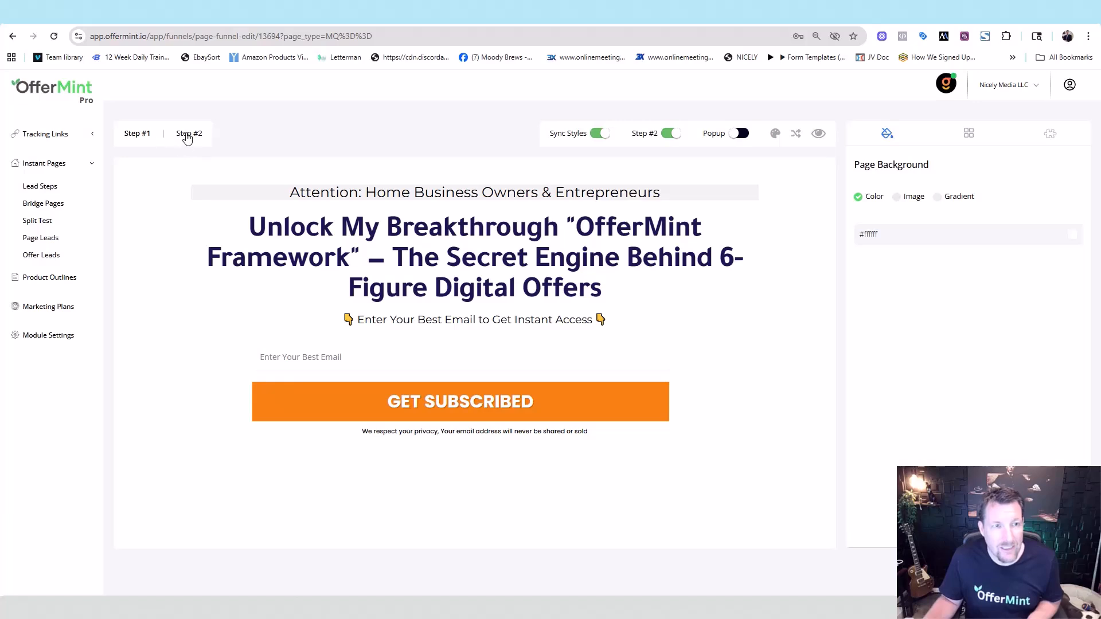
click(187, 135)
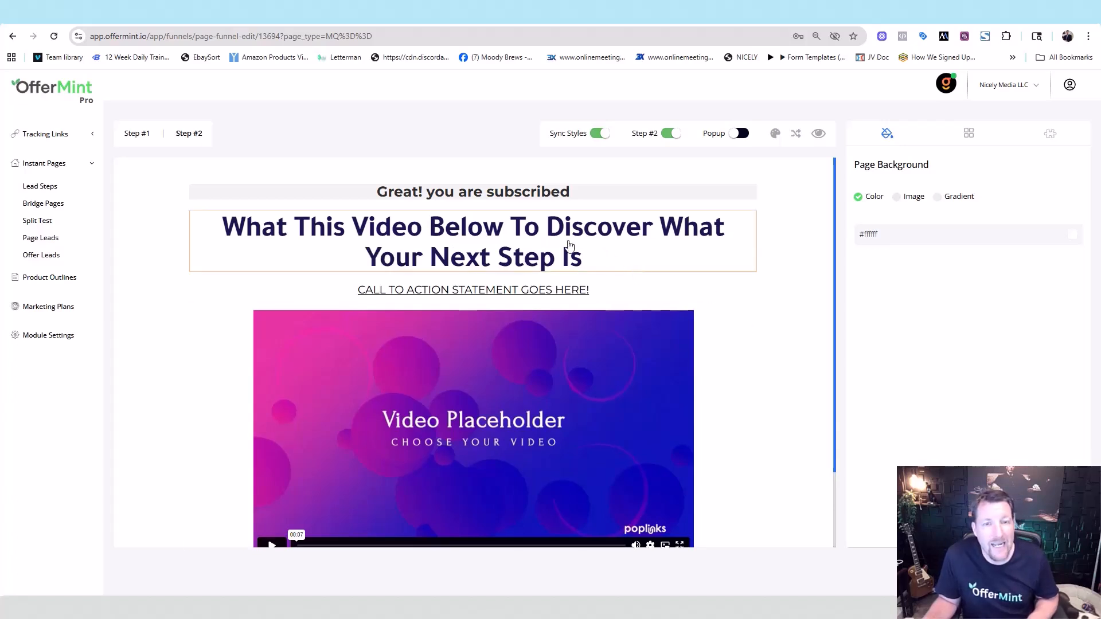
- Change the Step #2 headline font to Fjalla One and compare it with Step #1
triple_click(522, 238)
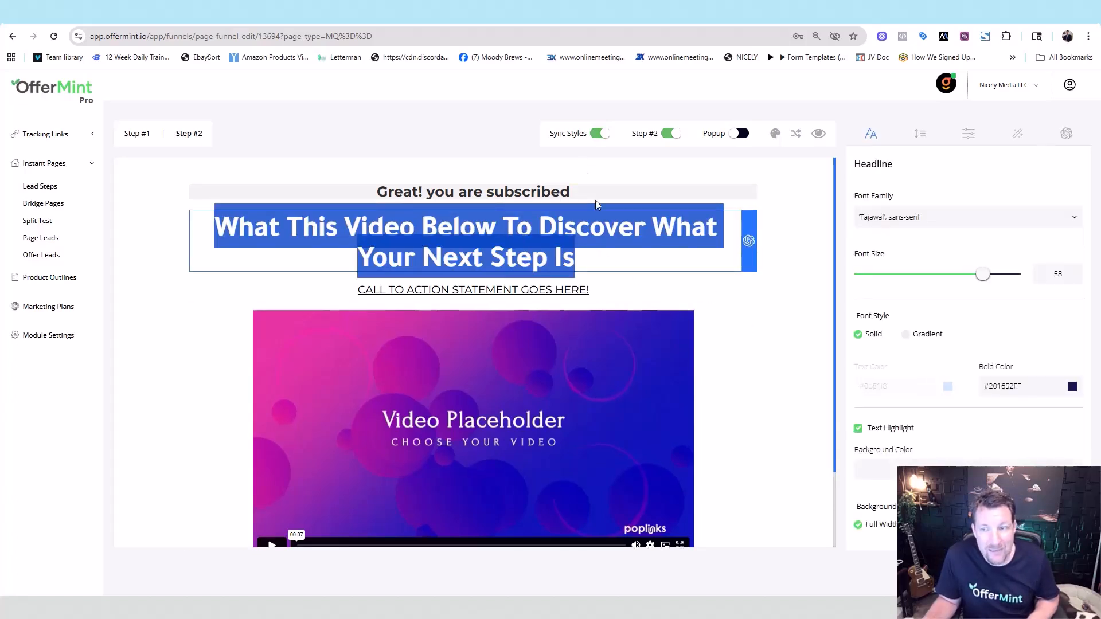
click(1077, 221)
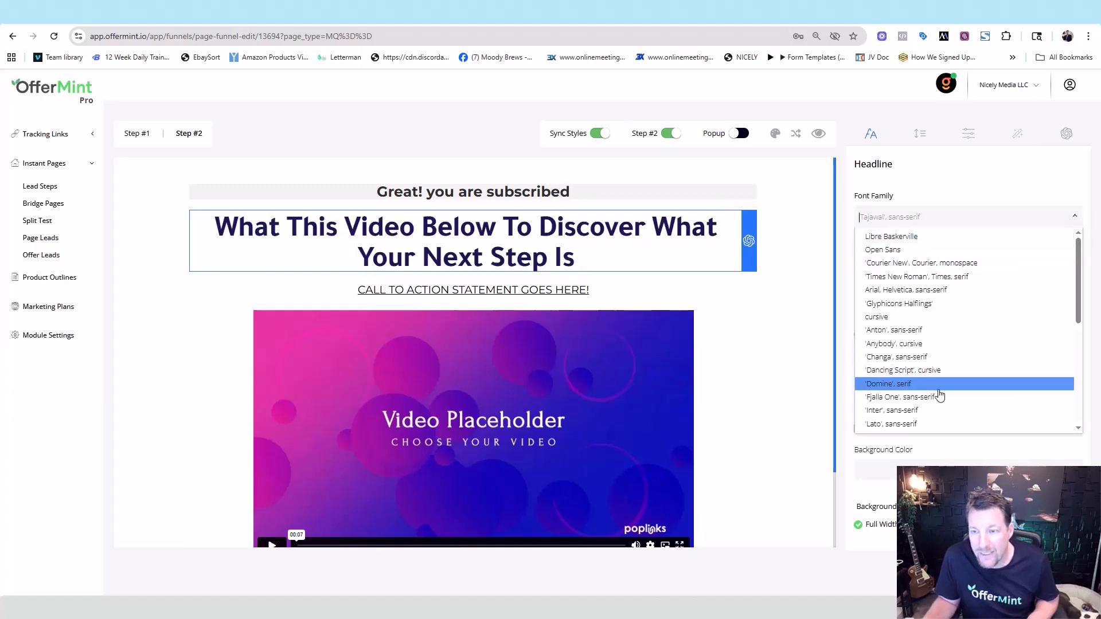
click(929, 397)
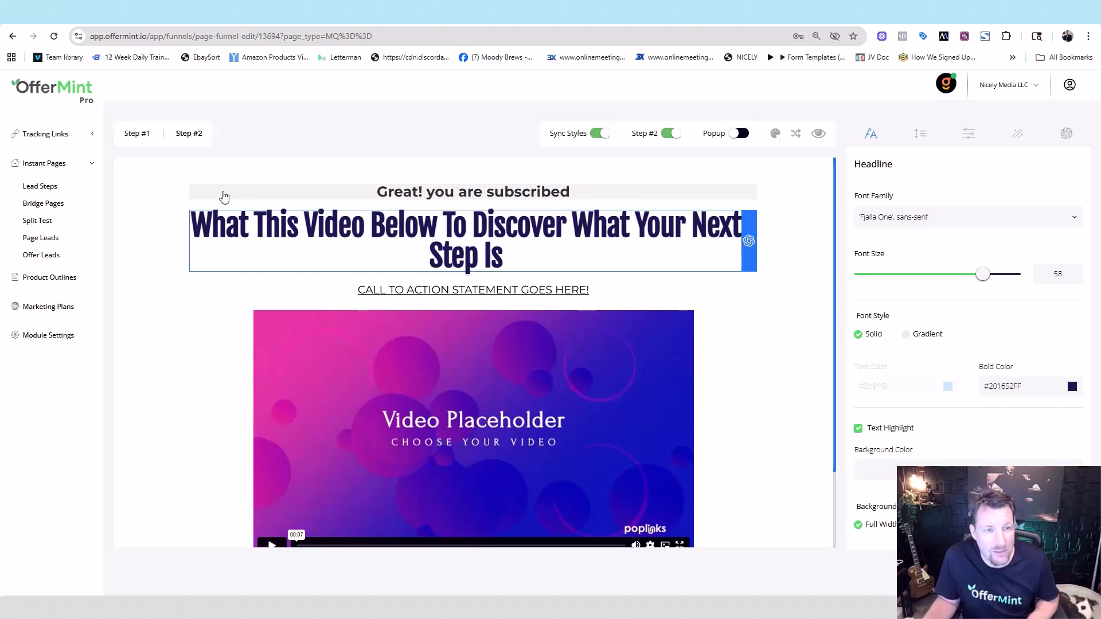
click(143, 134)
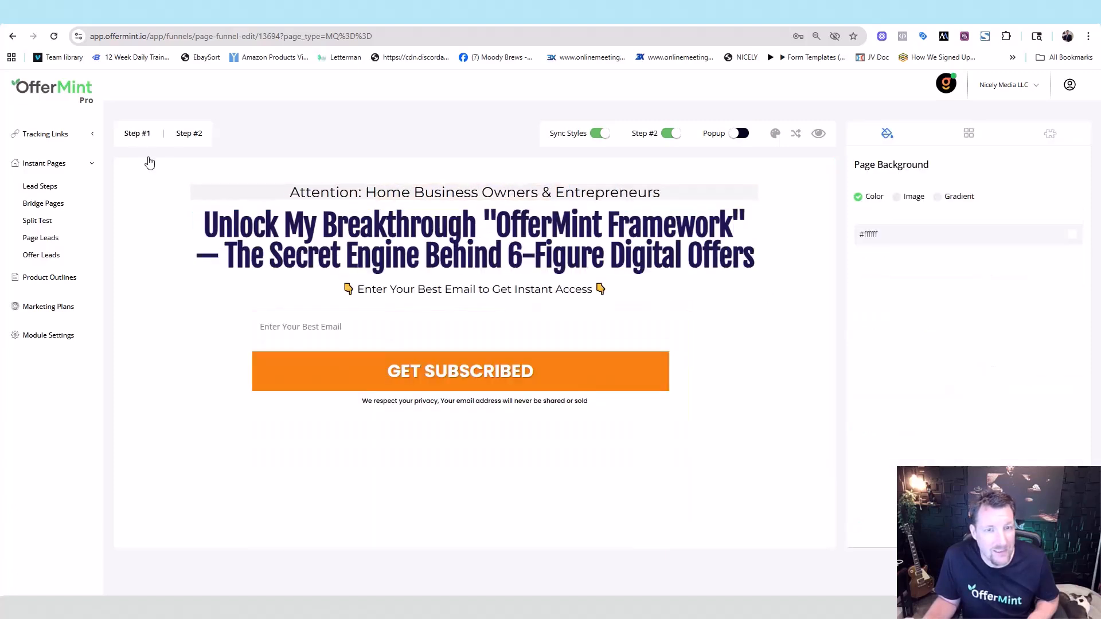
- Enlarge the headline to font size 70 with line height 78
click(191, 134)
click(658, 252)
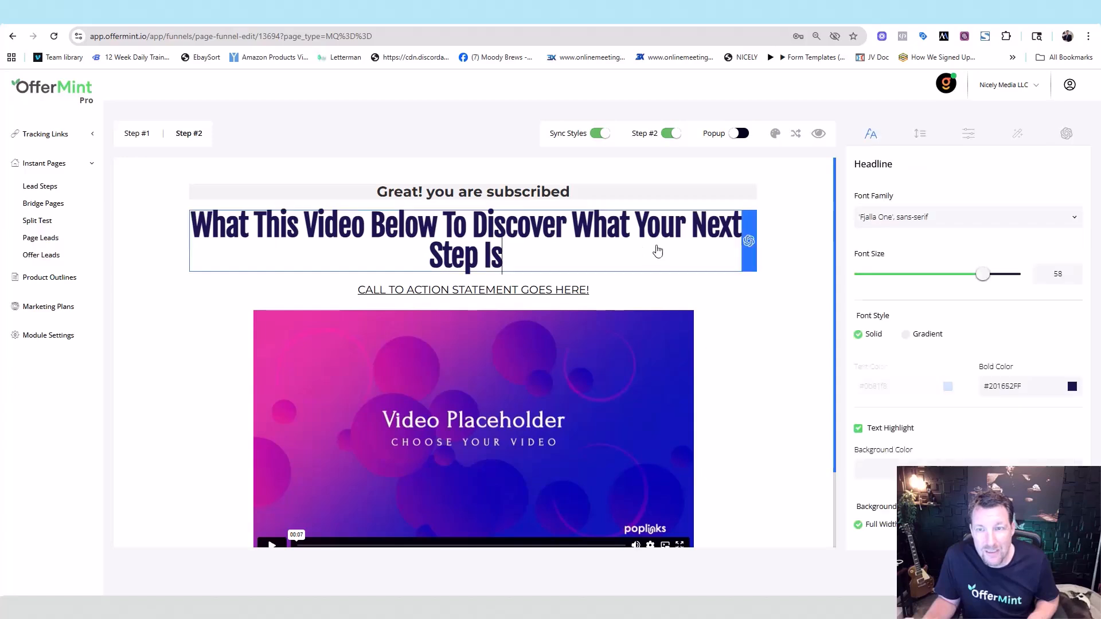
drag(984, 274, 1016, 280)
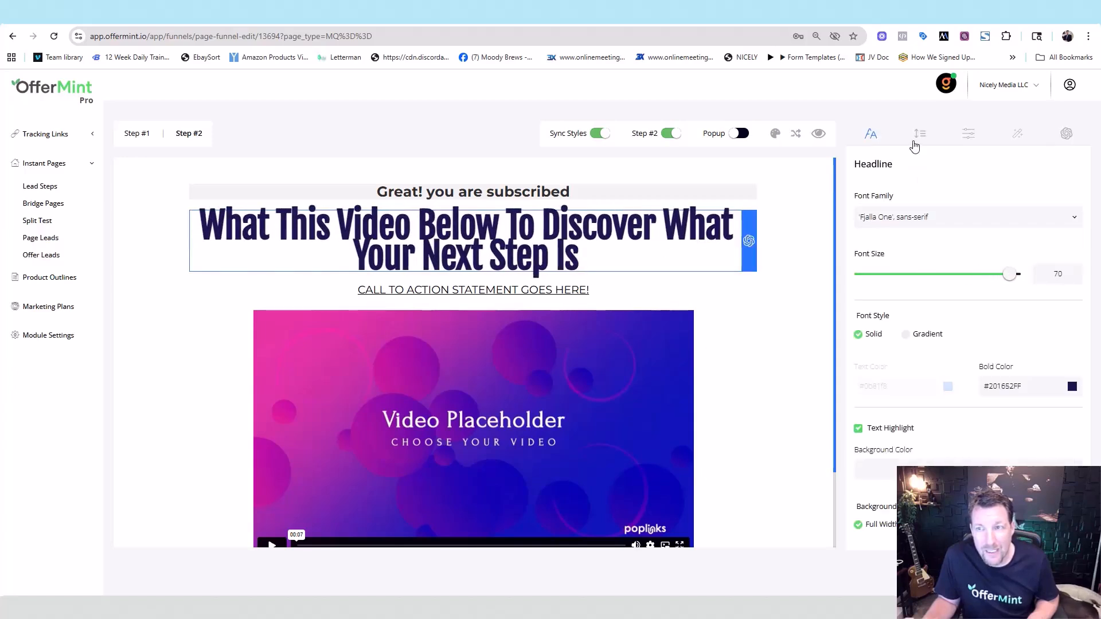
click(917, 137)
drag(949, 309, 987, 312)
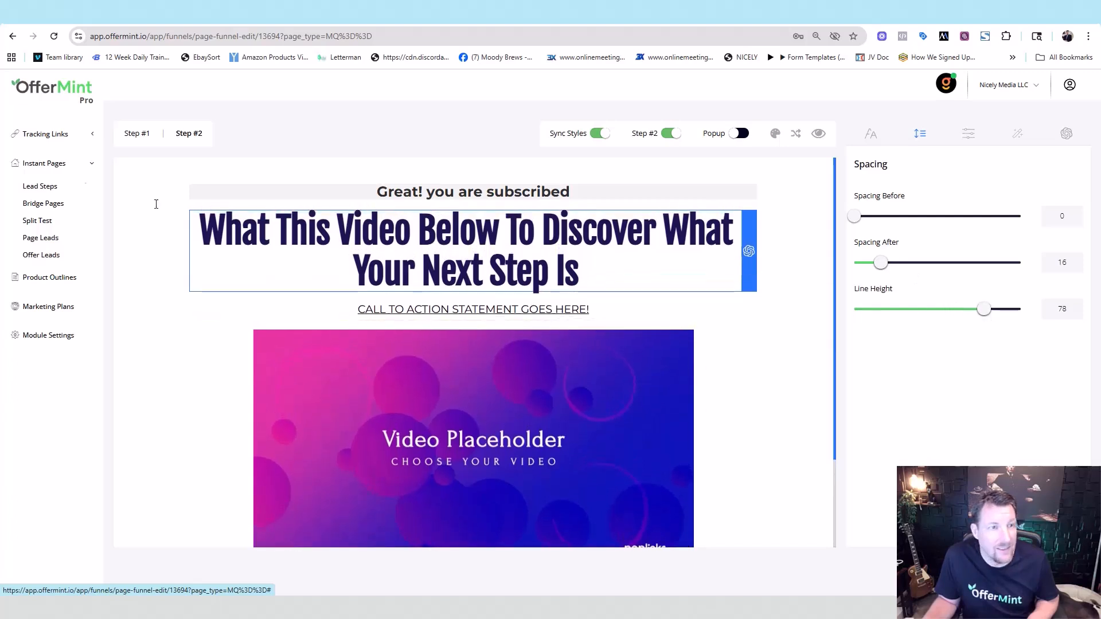
click(129, 136)
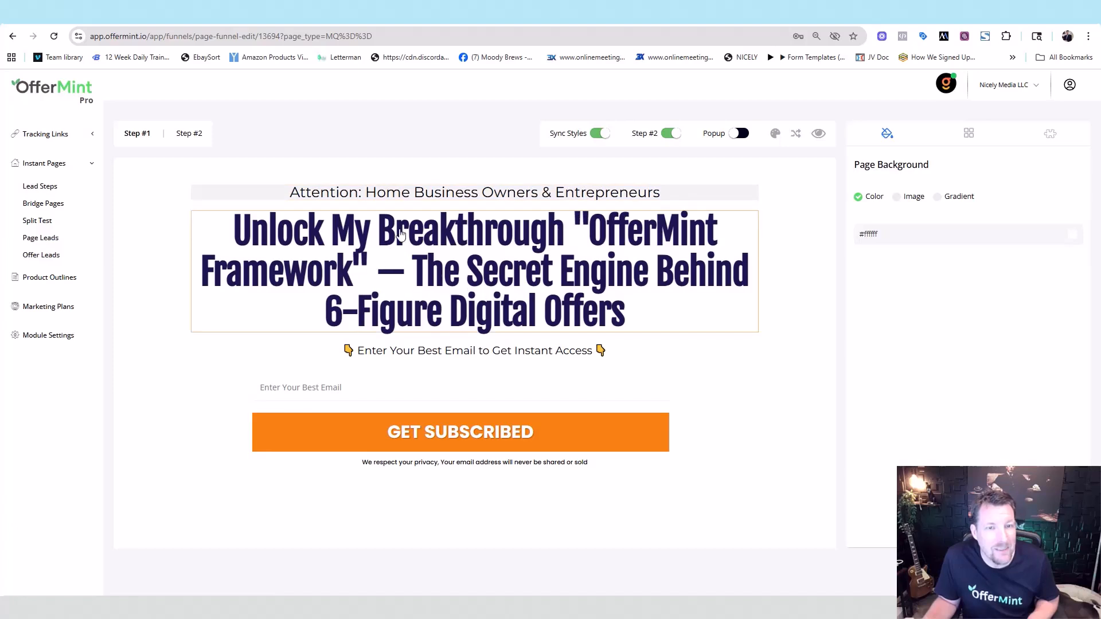
- Replace the em dash in the Step #1 headline with a hyphen and check Step #2
click(388, 276)
double_click(388, 274)
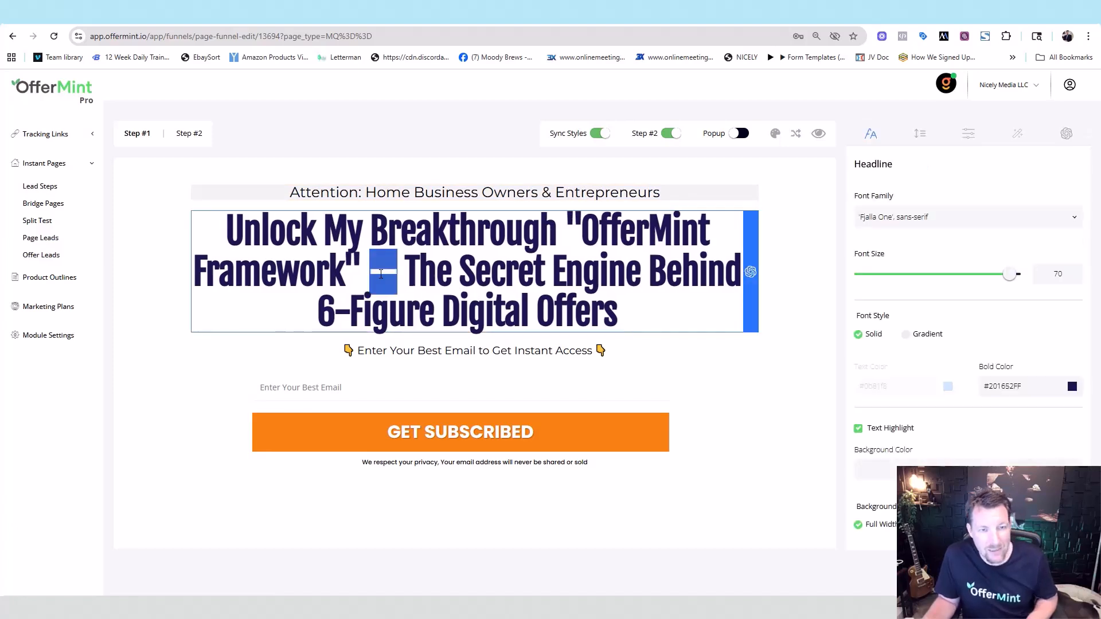
text(-)
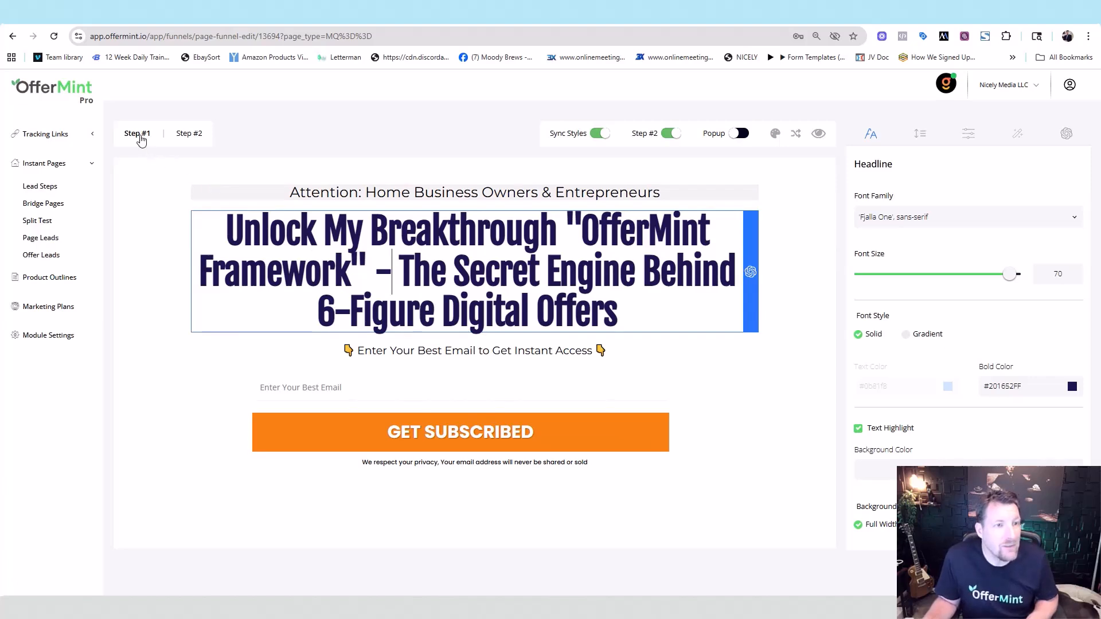
click(141, 141)
click(192, 134)
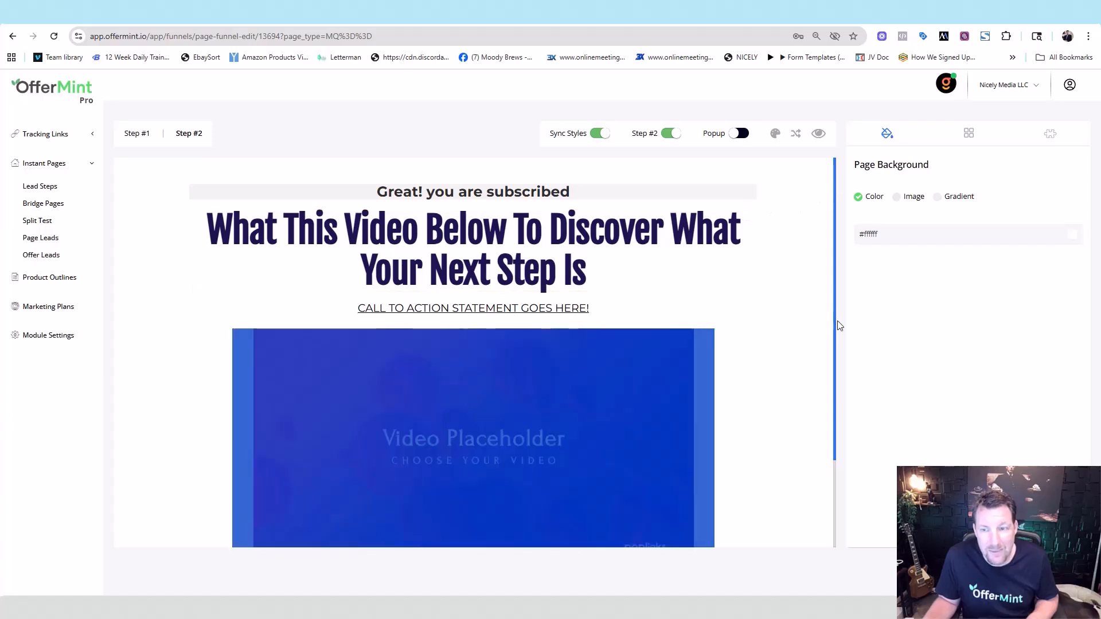
drag(836, 320, 840, 444)
click(124, 133)
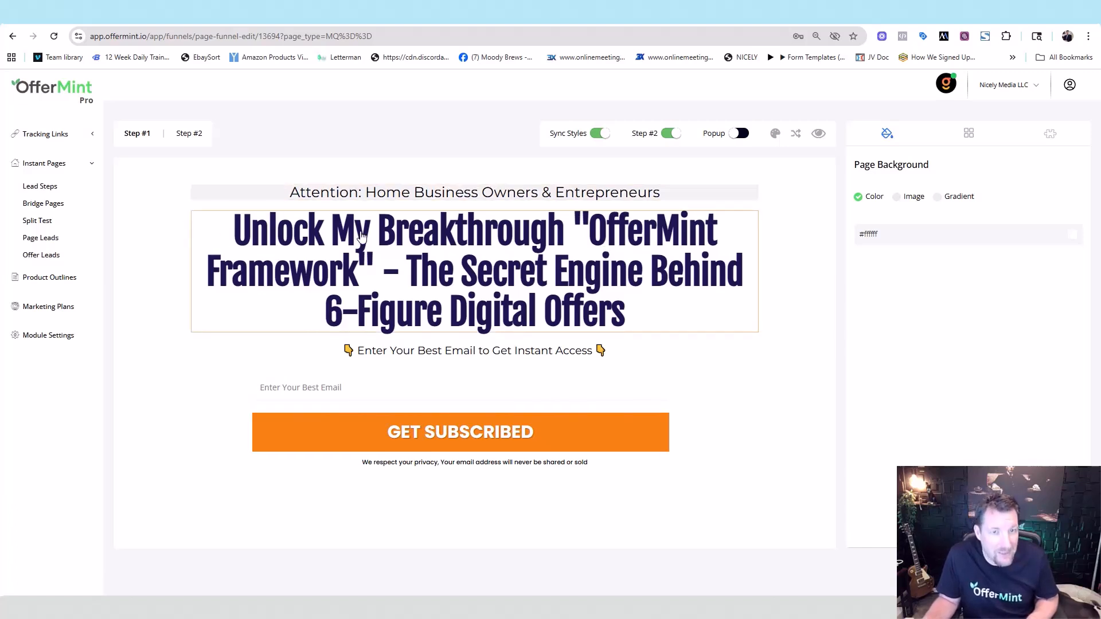
- Set the GET SUBSCRIBED button background to teal #42B99F, then preview Step #2
click(636, 440)
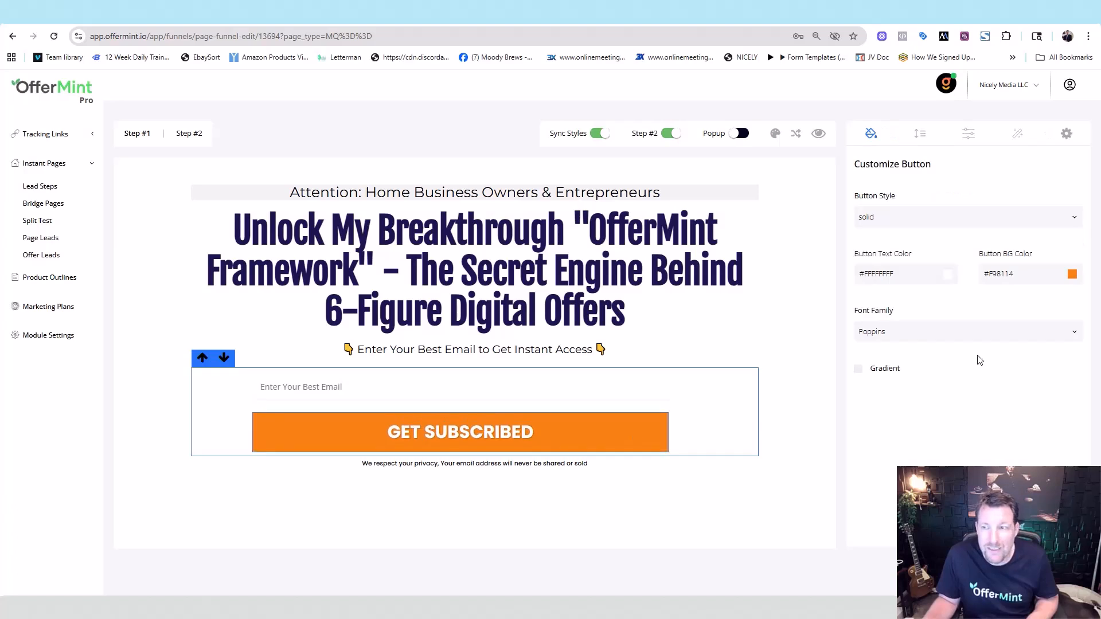
click(1072, 275)
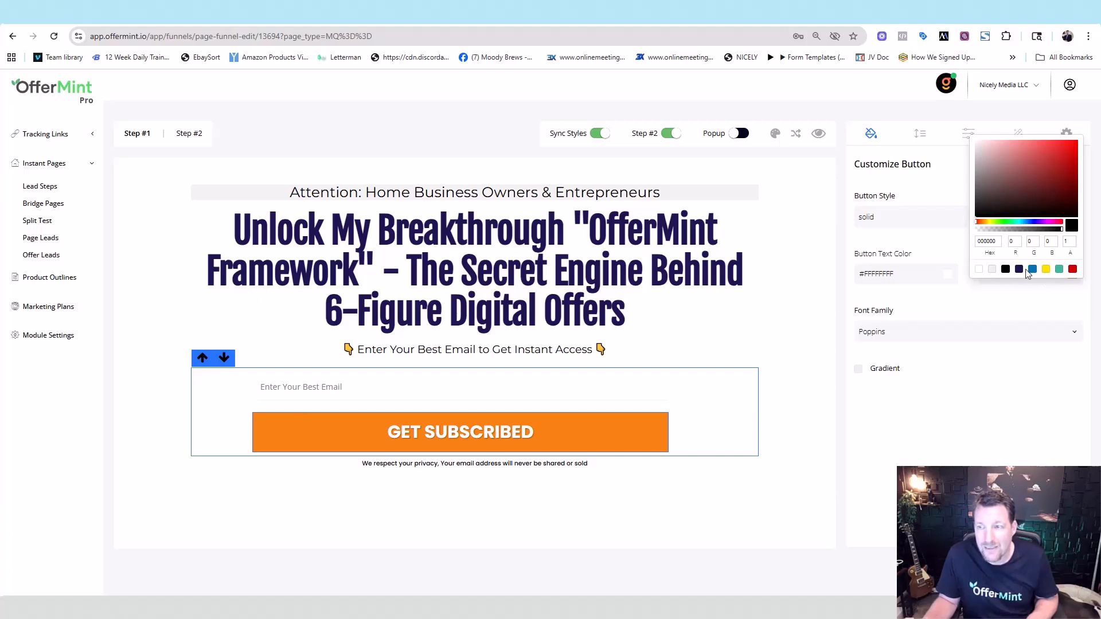
click(1059, 269)
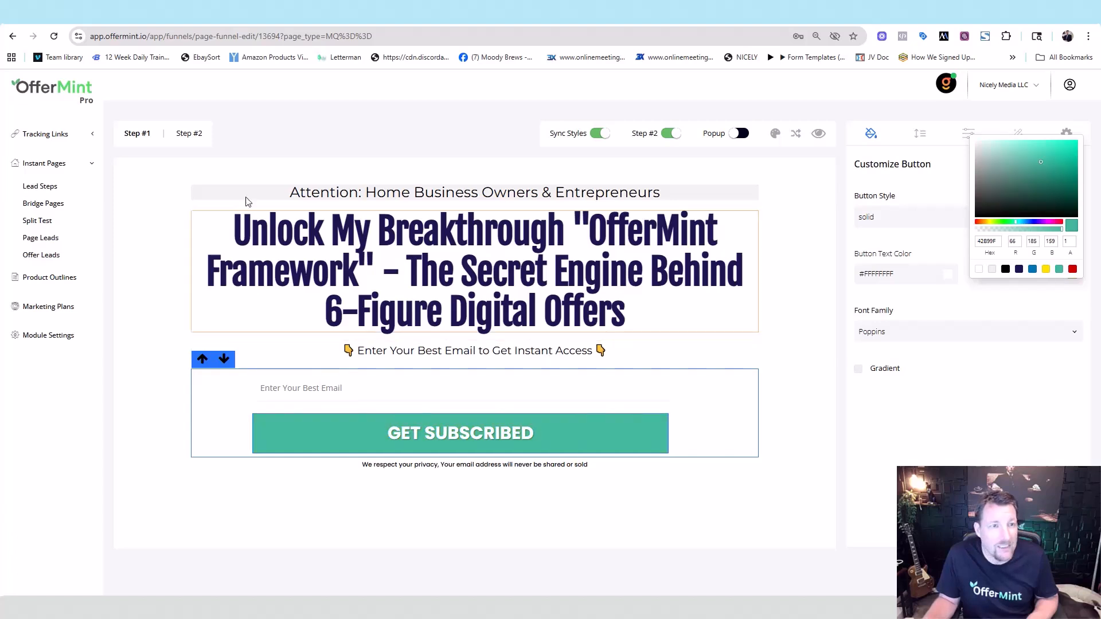
click(129, 138)
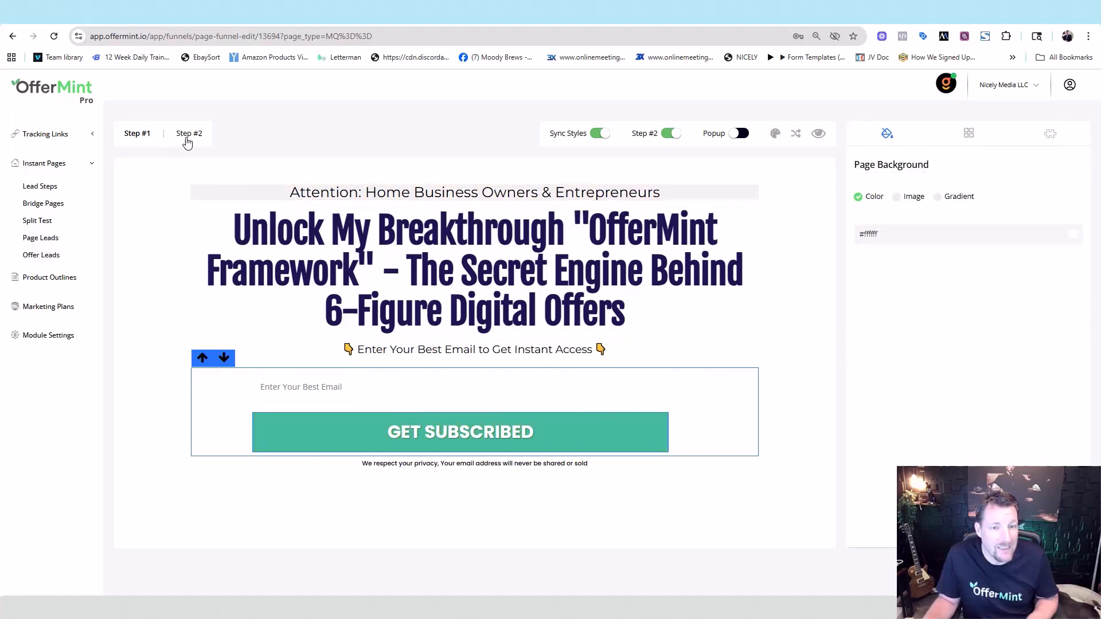
click(187, 141)
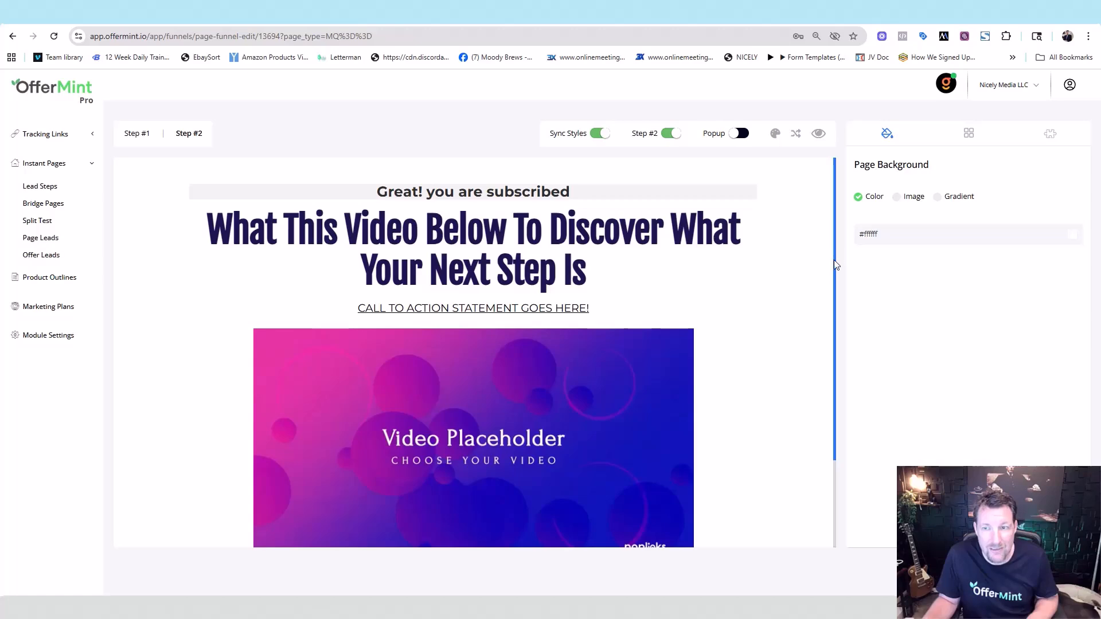
scroll(834, 259, down, 2)
scroll(841, 220, up, 2)
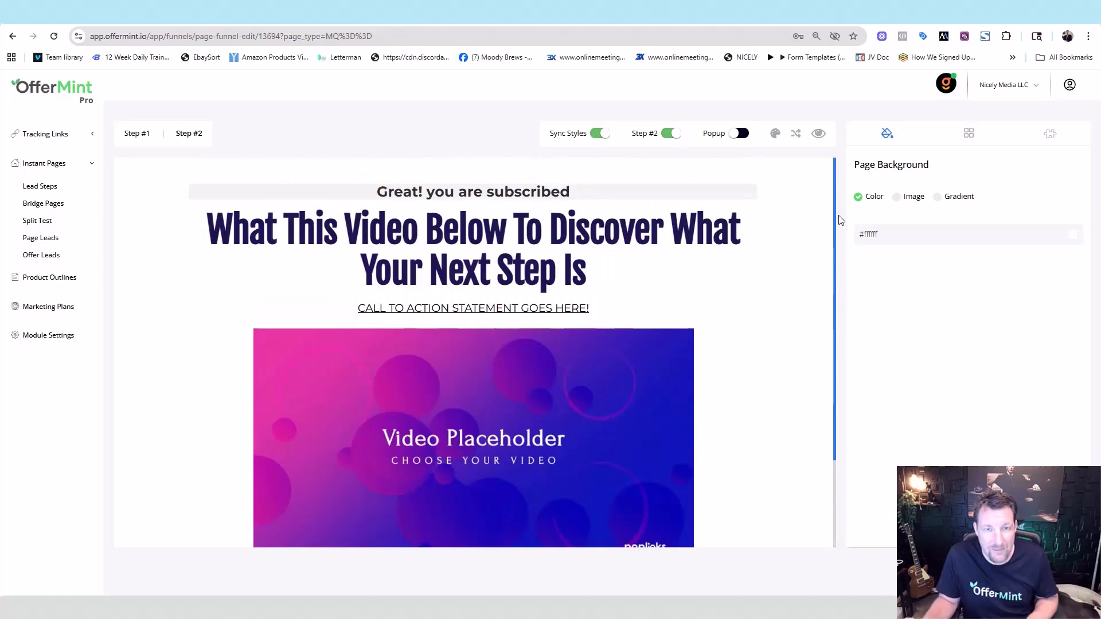
click(134, 136)
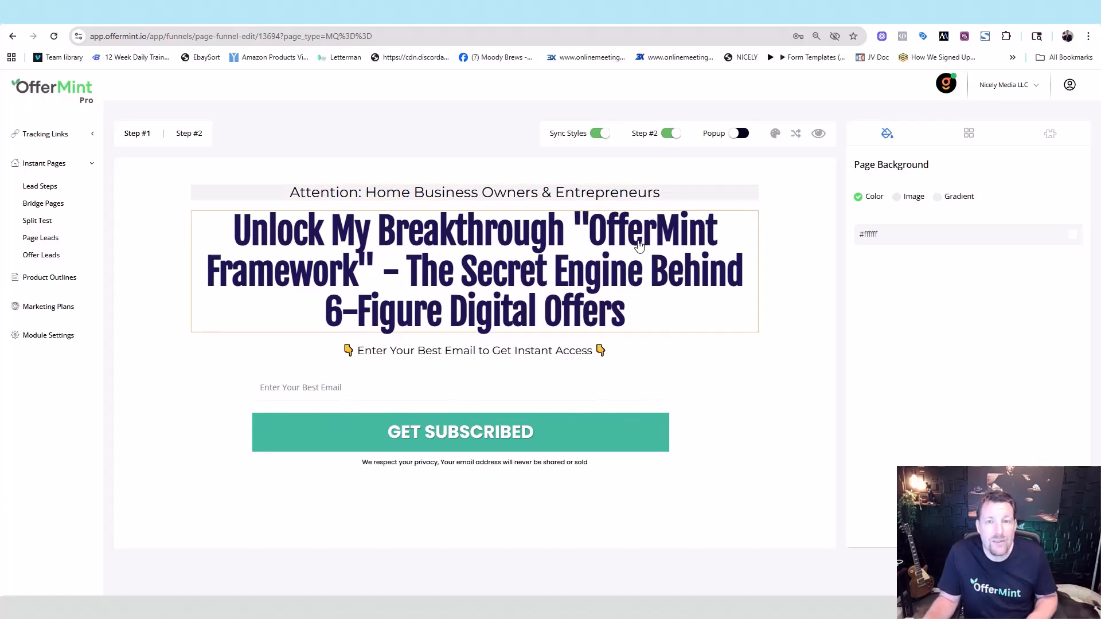
- Make the Attention sub-headline's highlight colour fully transparent with alpha 0
triple_click(609, 194)
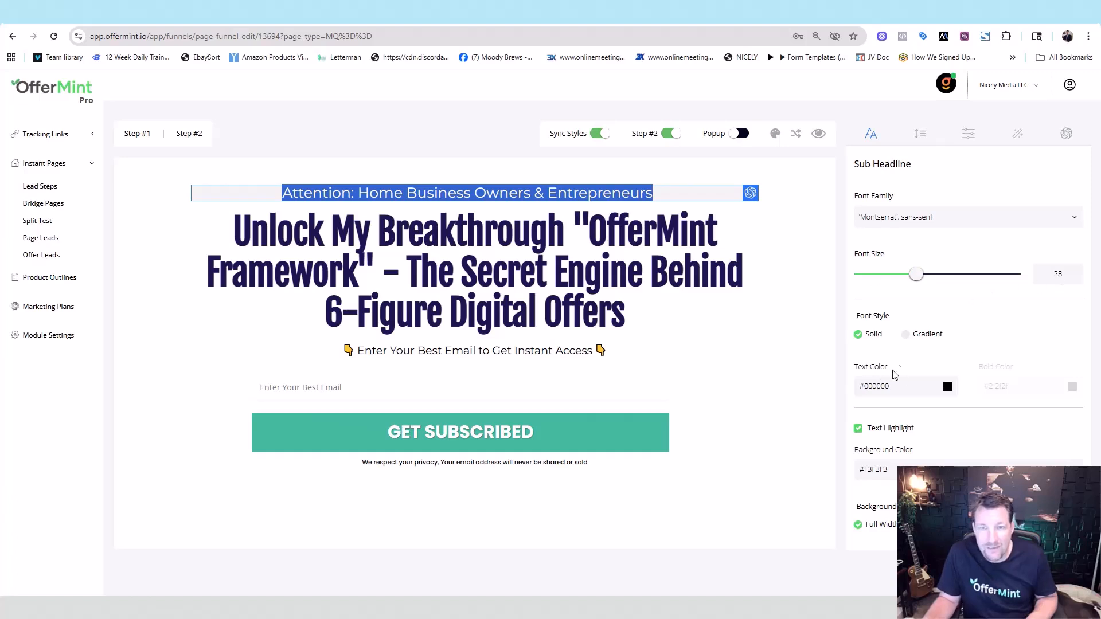
click(906, 337)
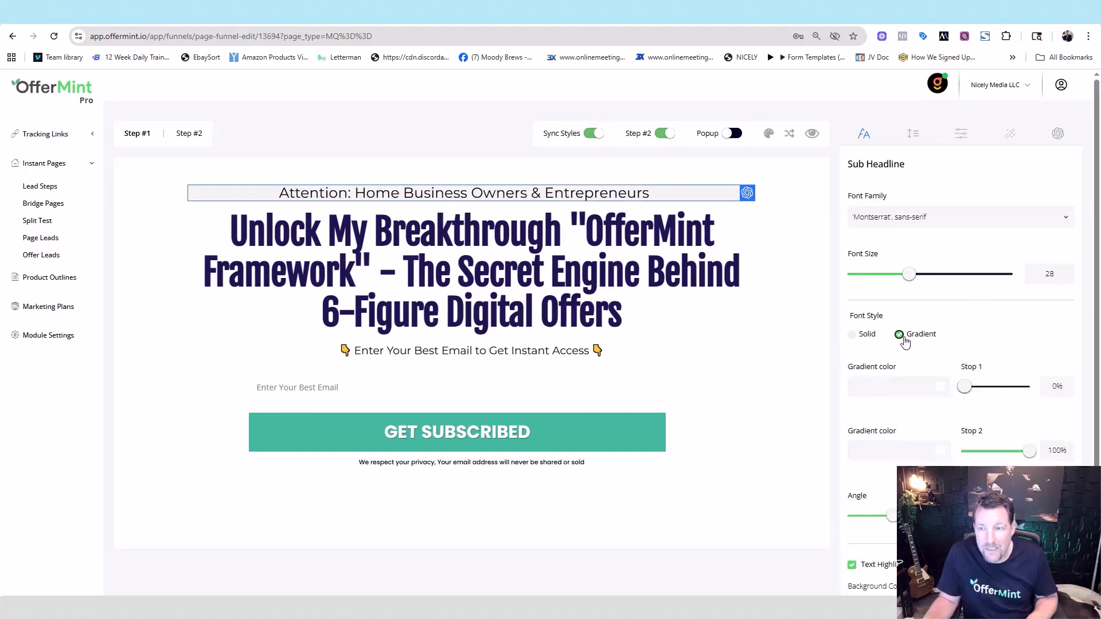
click(857, 340)
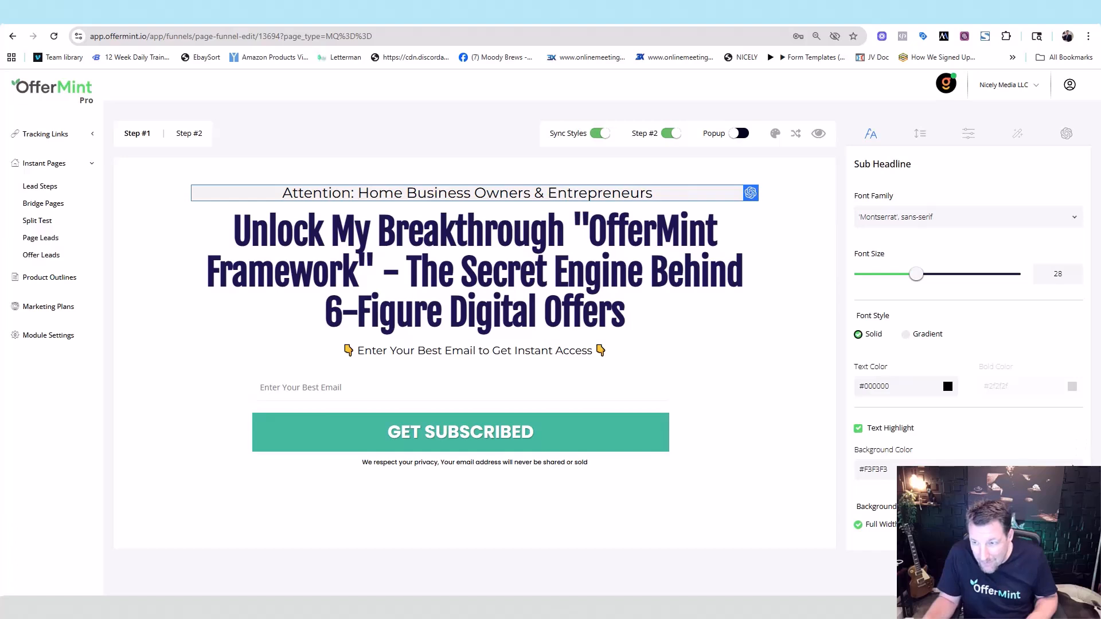
click(947, 385)
drag(1064, 425, 973, 434)
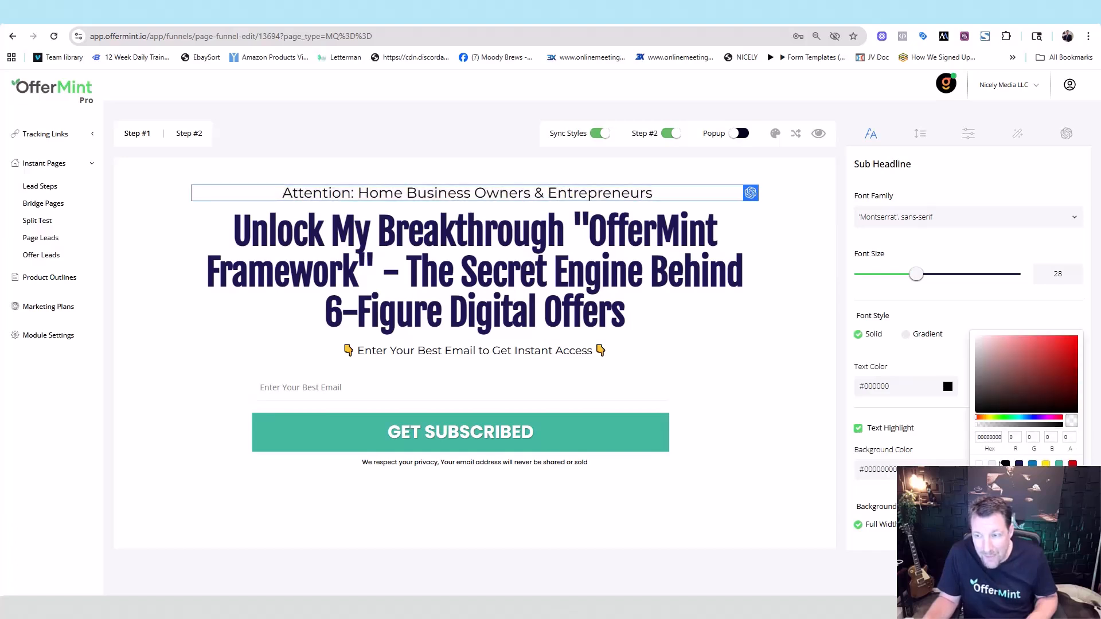
click(1005, 464)
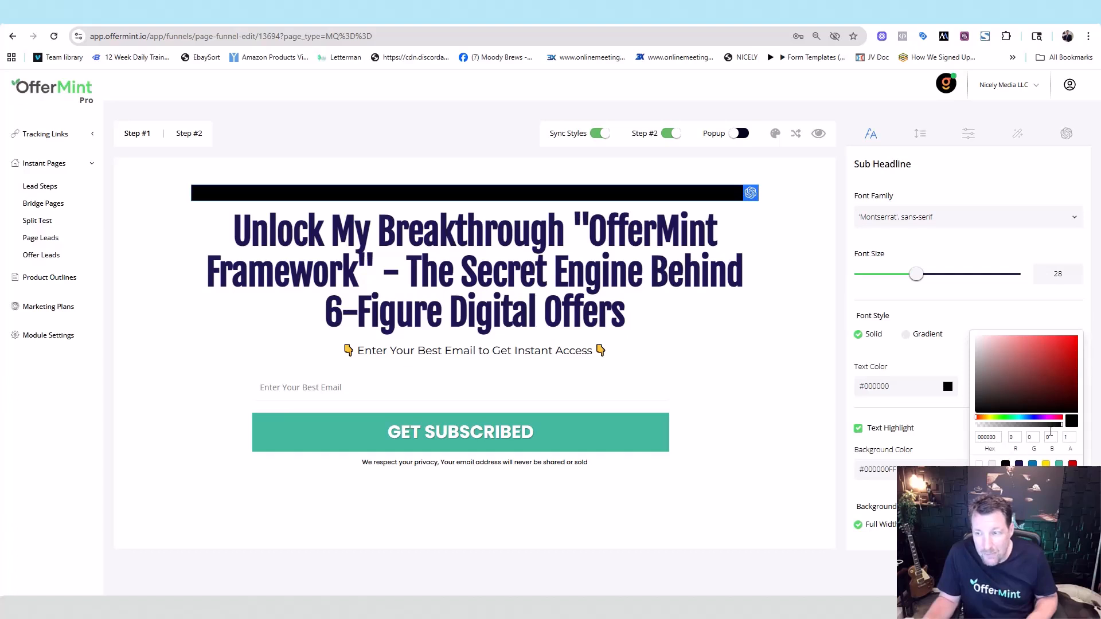
drag(1060, 426, 958, 437)
click(963, 487)
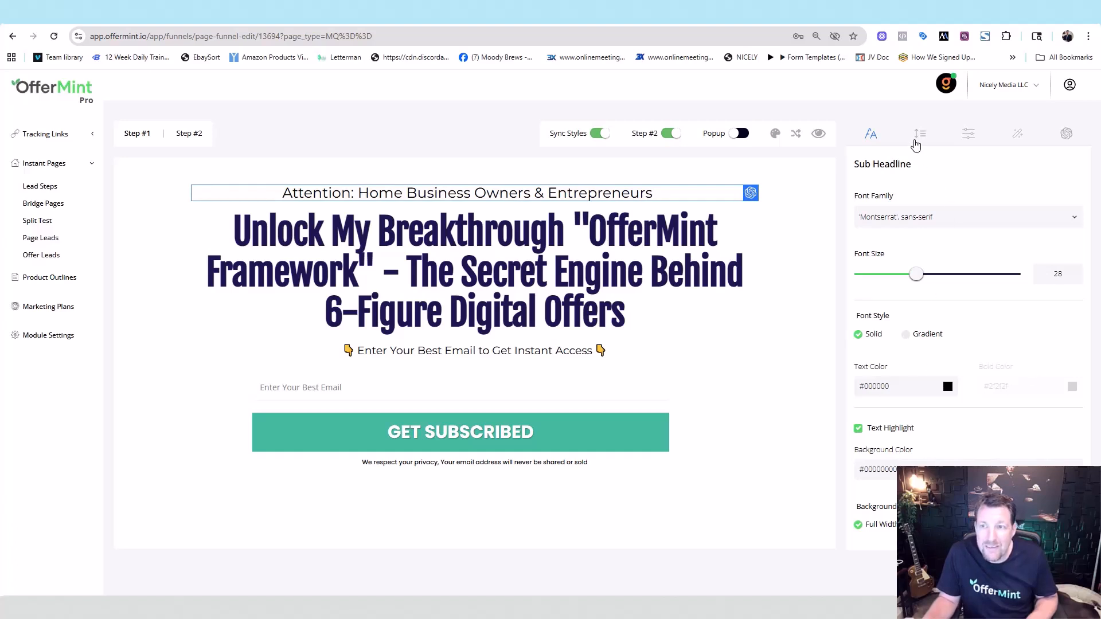
- Raise the sub-headline's Spacing Before to 52 and browse its text case, Animations and AI Write options
click(919, 133)
mouse_move(941, 223)
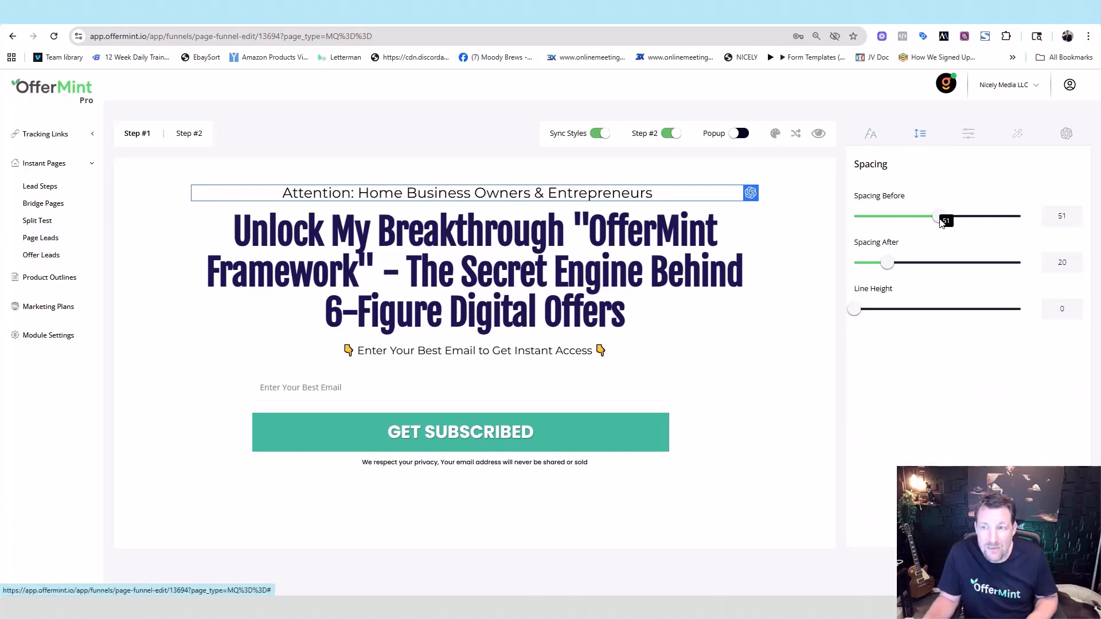
mouse_move(941, 223)
mouse_down()
mouse_move(979, 223)
mouse_move(942, 224)
mouse_up()
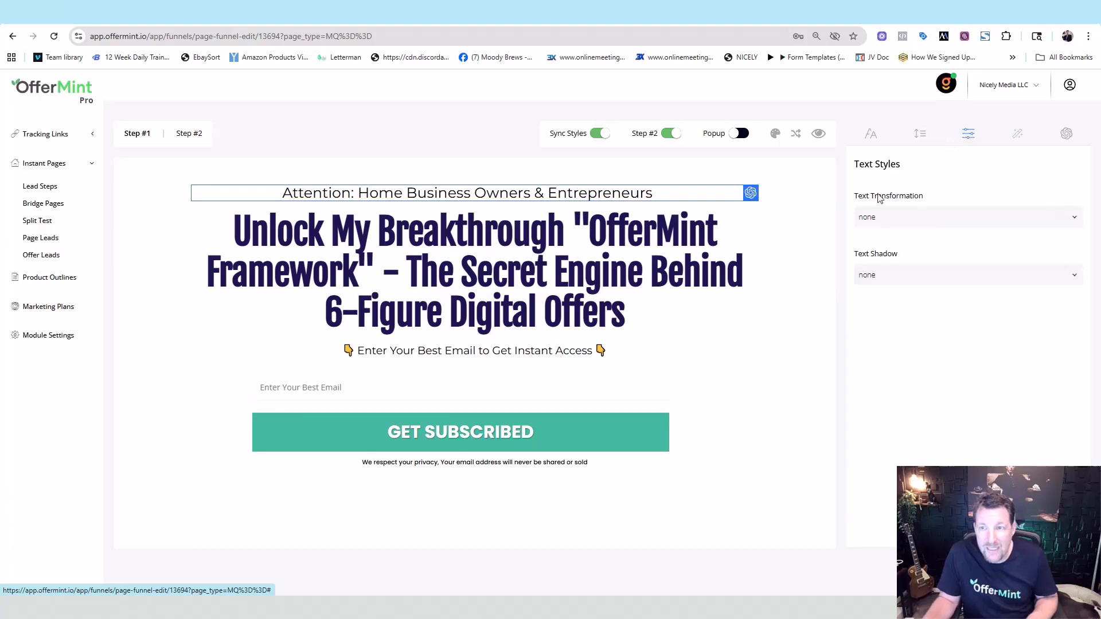
click(916, 220)
click(958, 183)
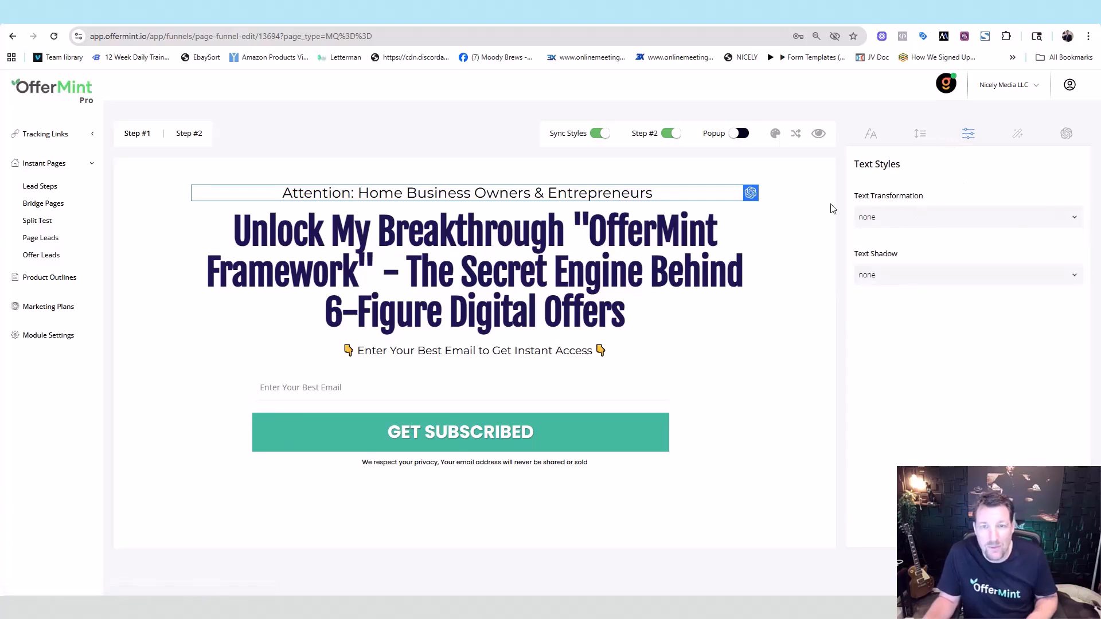
click(926, 221)
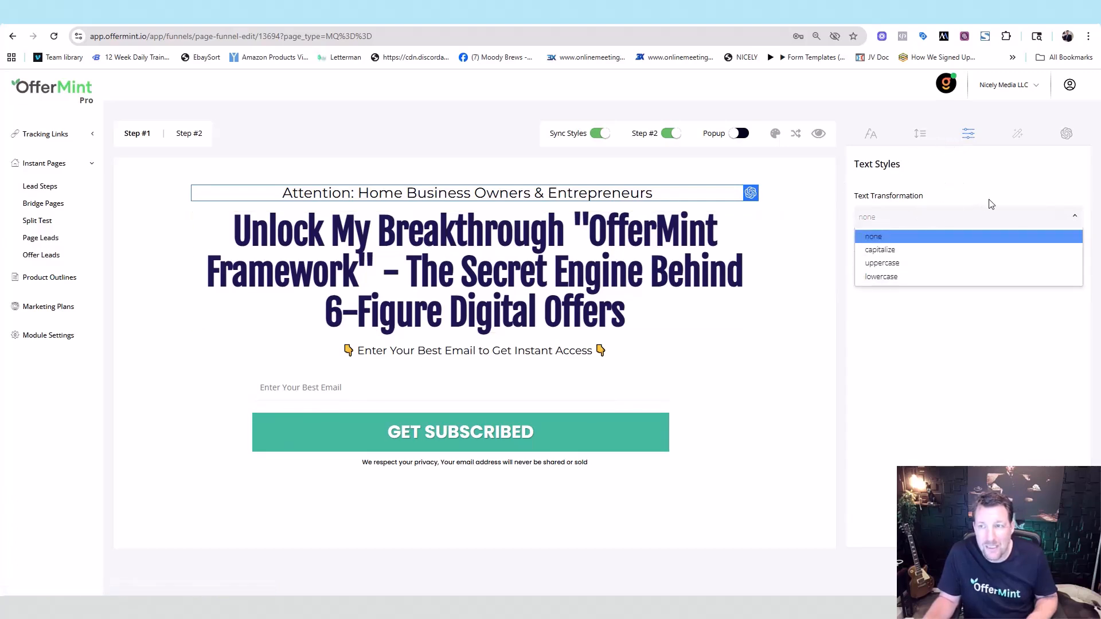
click(1010, 143)
click(1018, 134)
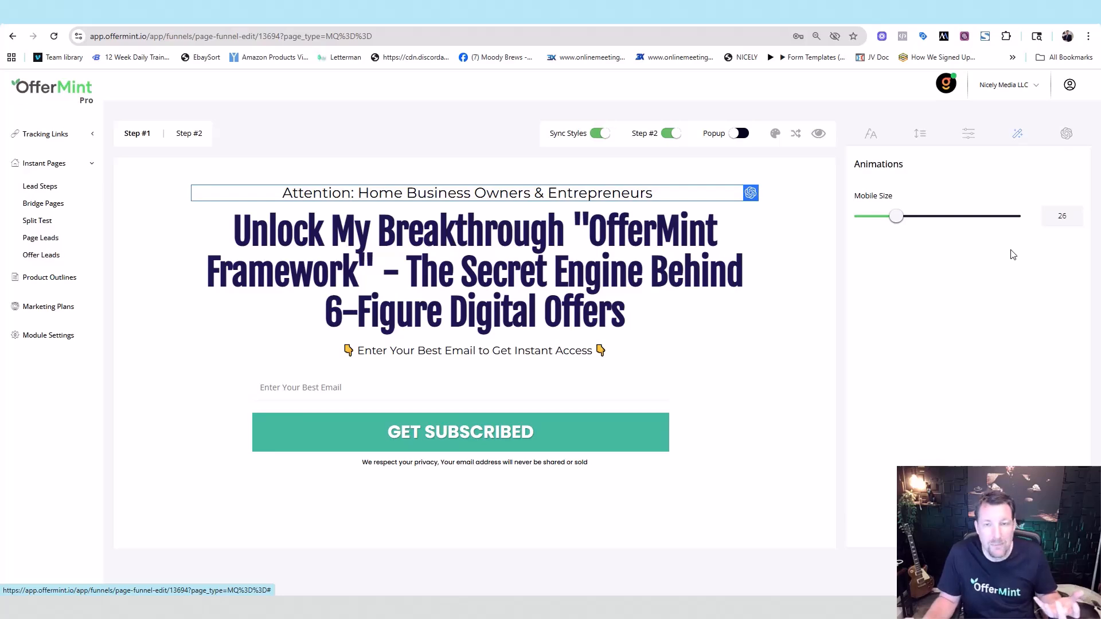
click(1066, 134)
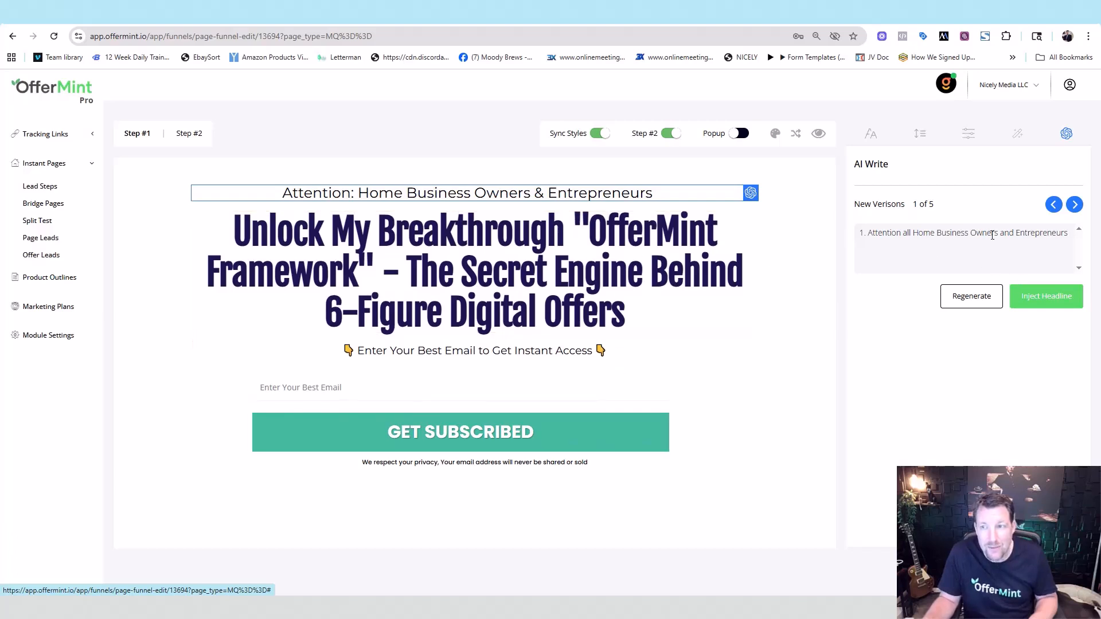
click(871, 133)
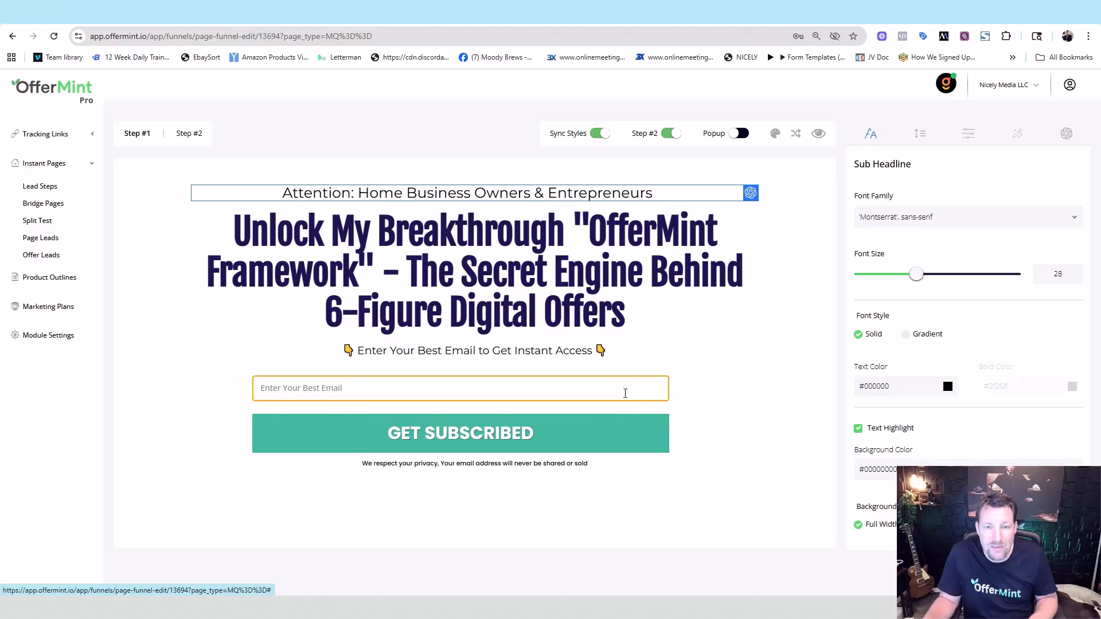
click(608, 386)
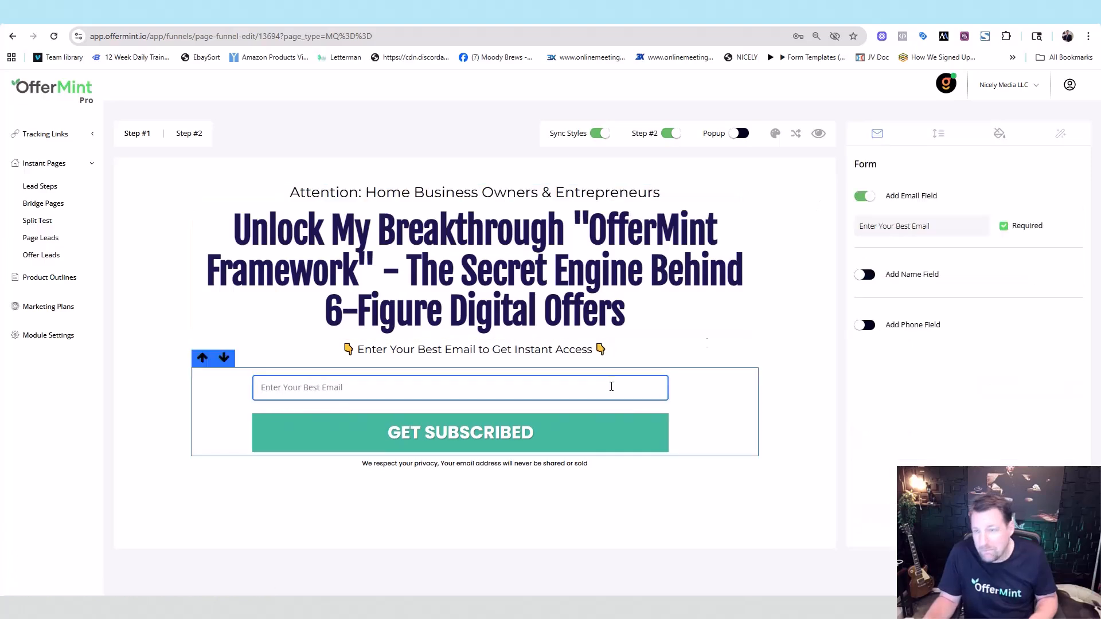
click(864, 277)
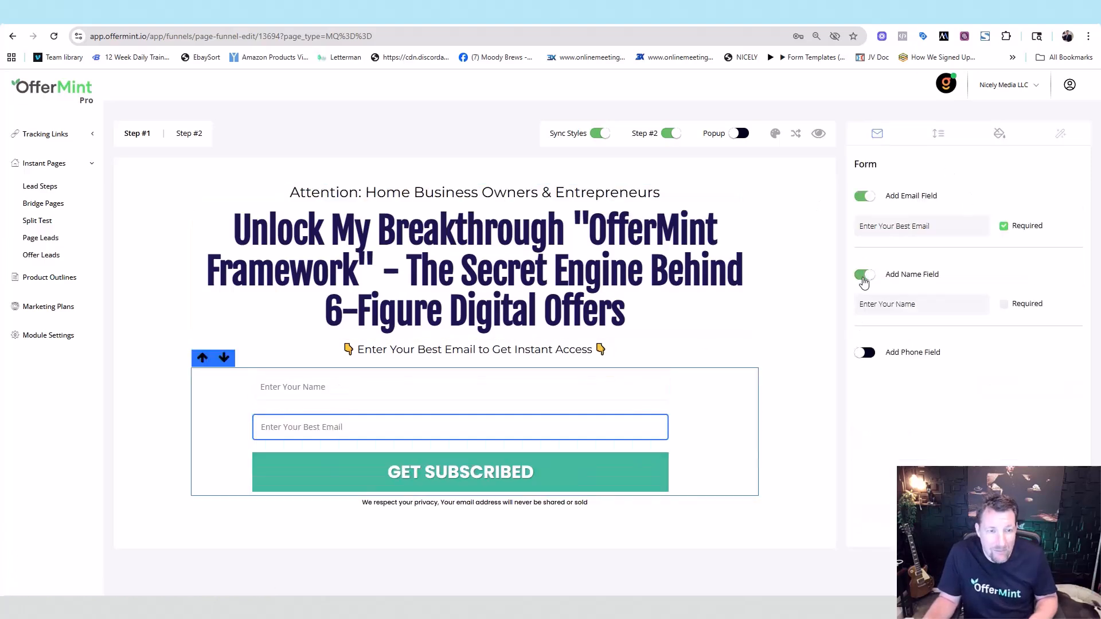
click(864, 275)
click(864, 325)
click(864, 324)
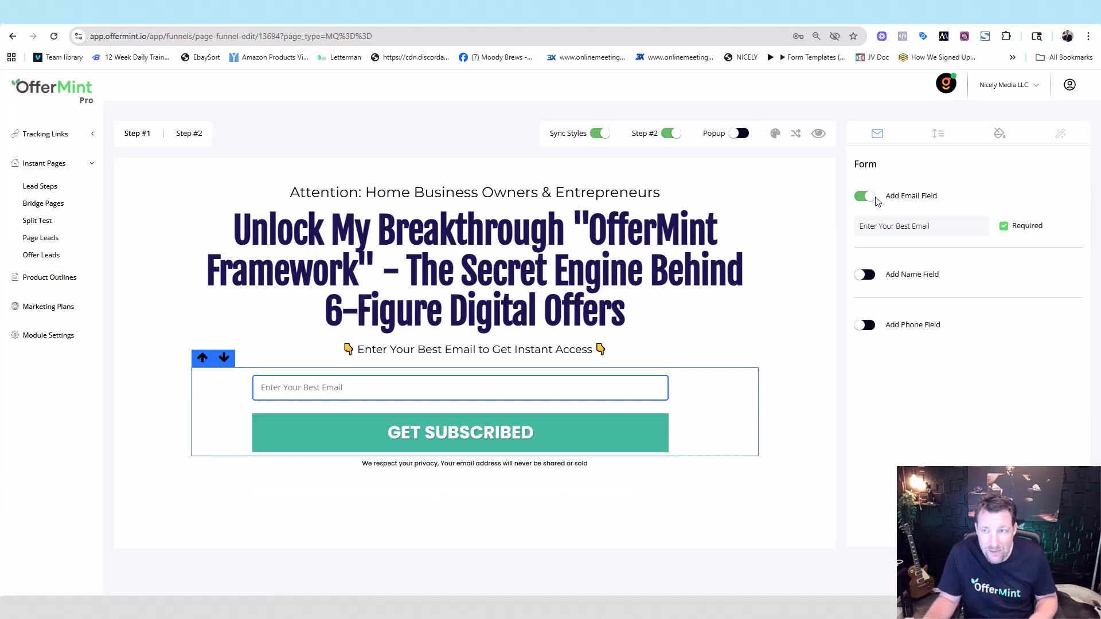
click(943, 136)
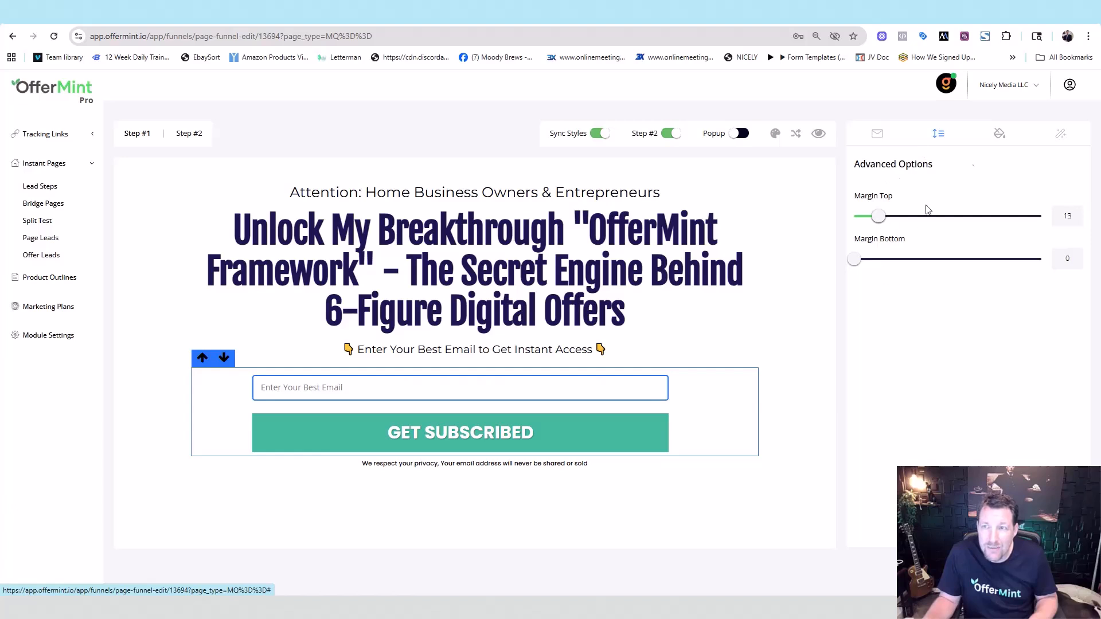
click(1008, 134)
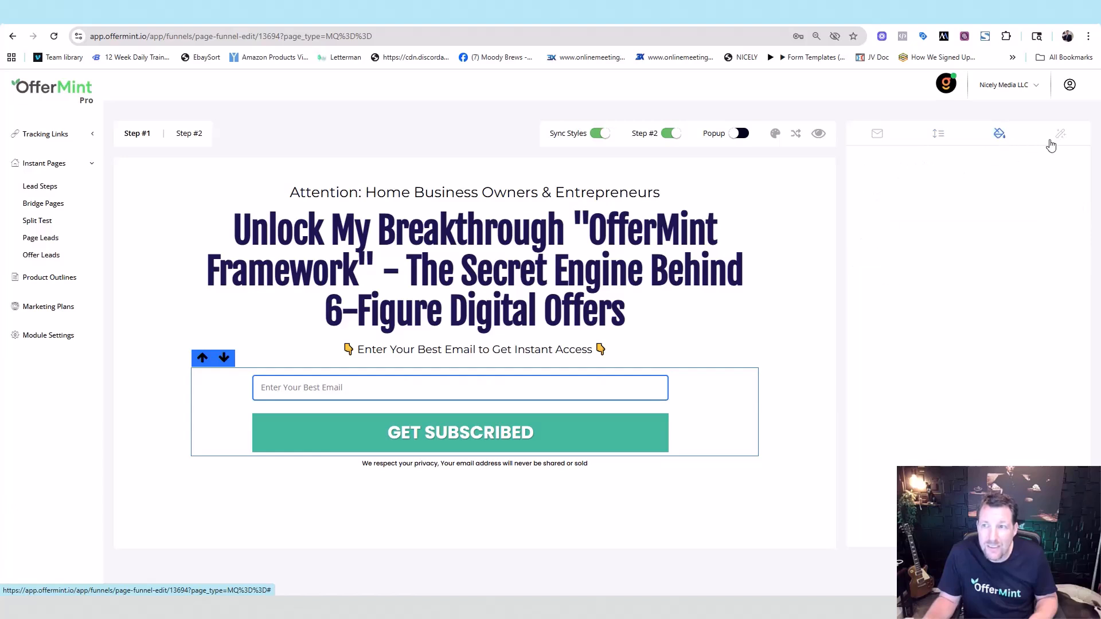
click(1058, 204)
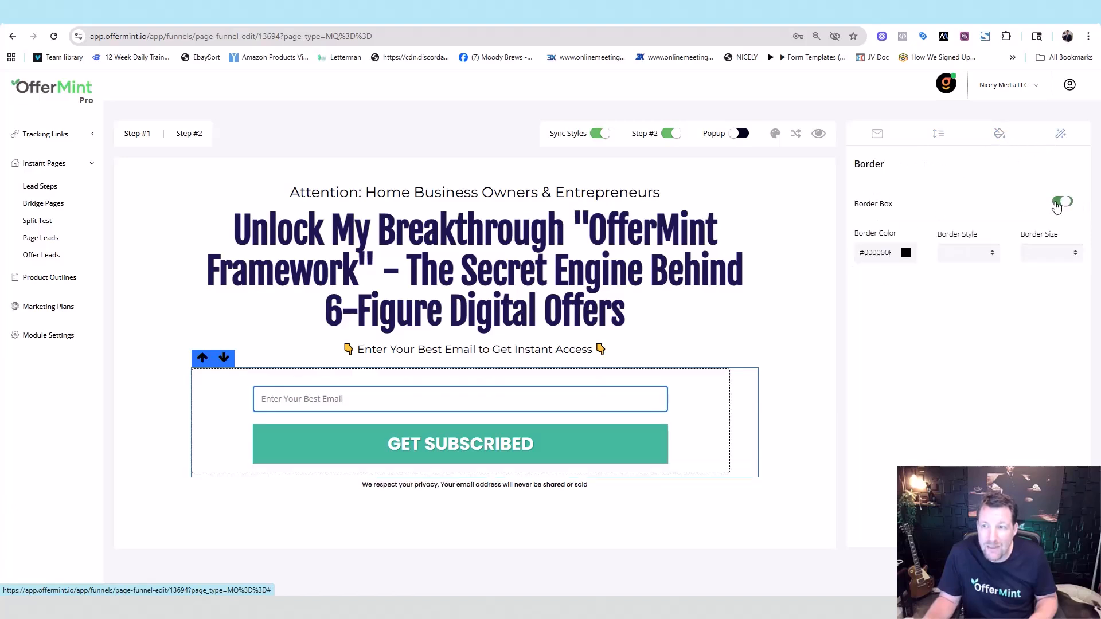
click(1060, 204)
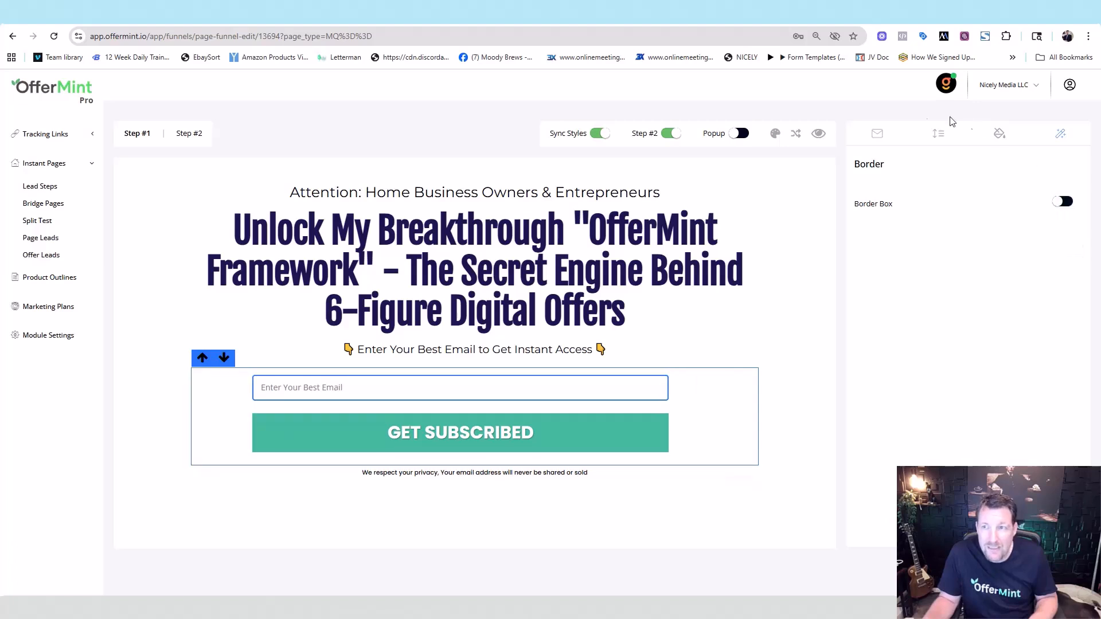
click(877, 134)
click(787, 235)
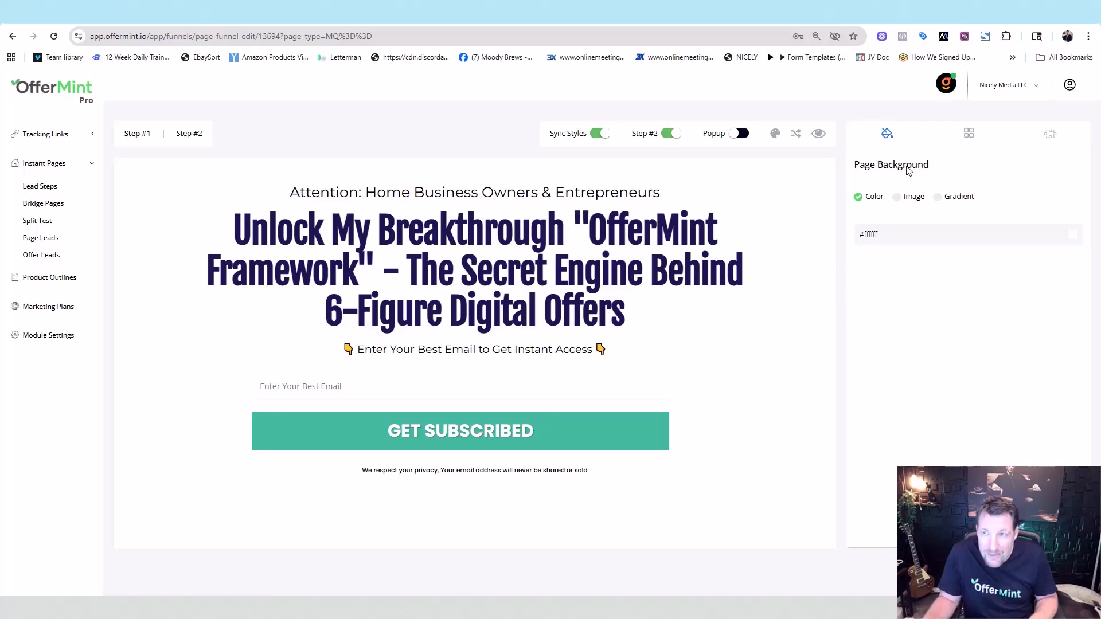
- Add a top bar to the page with the text 'Get Accesss No'
click(968, 138)
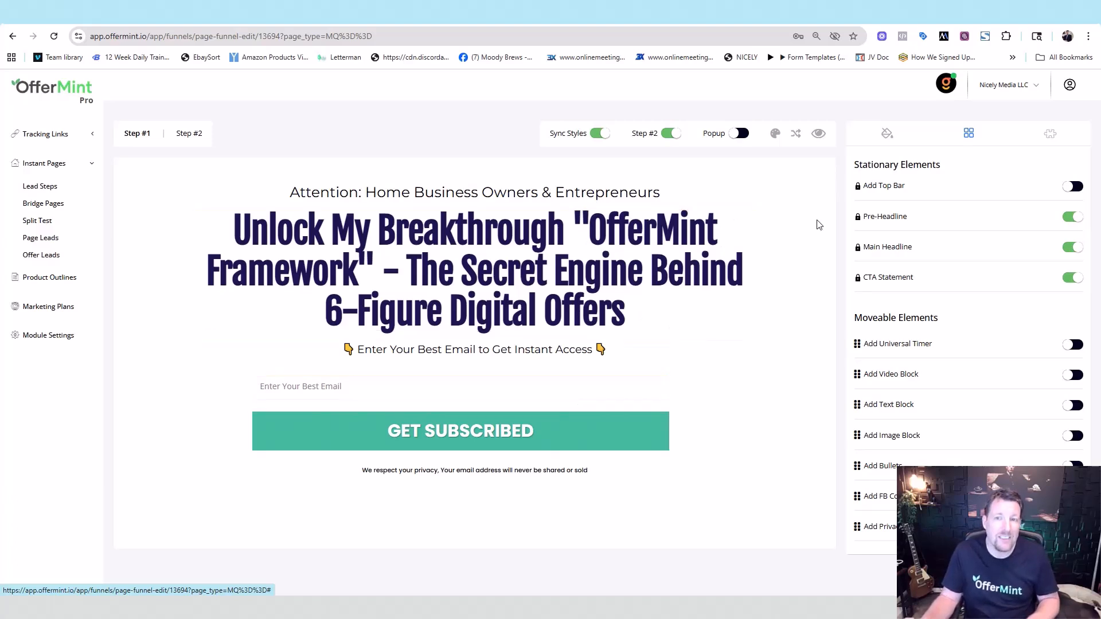
click(1070, 187)
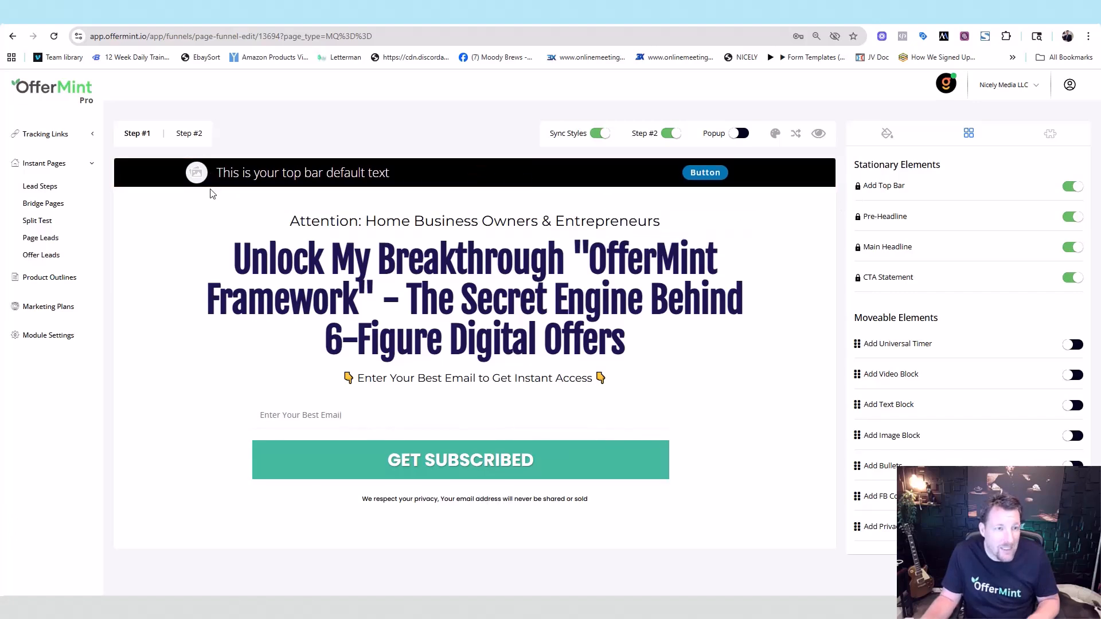
triple_click(354, 181)
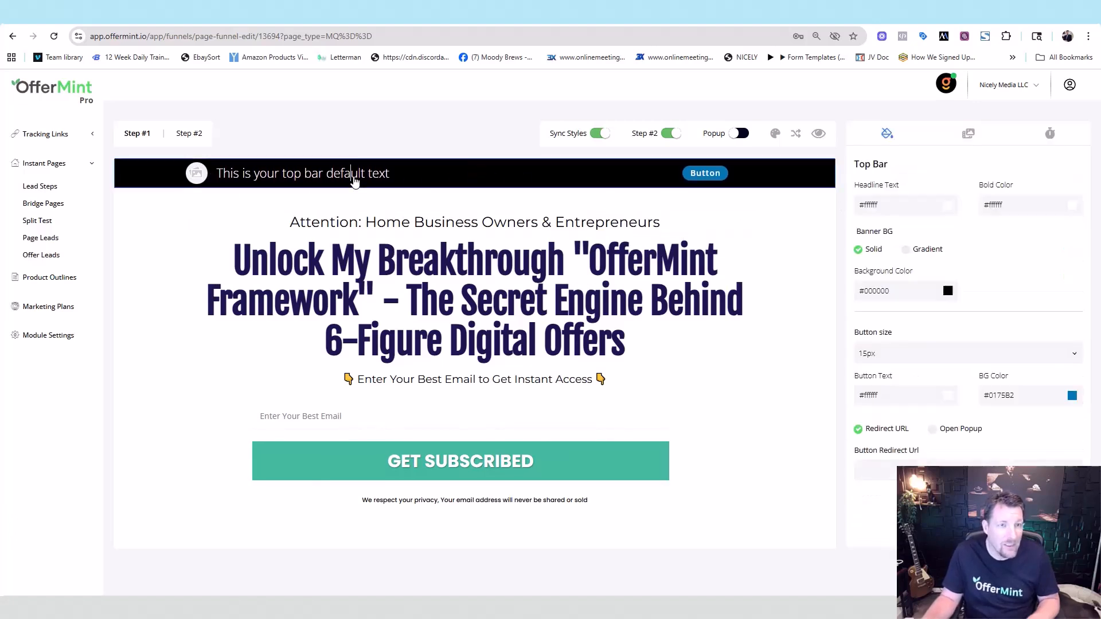
text(Get Accesss Now!)
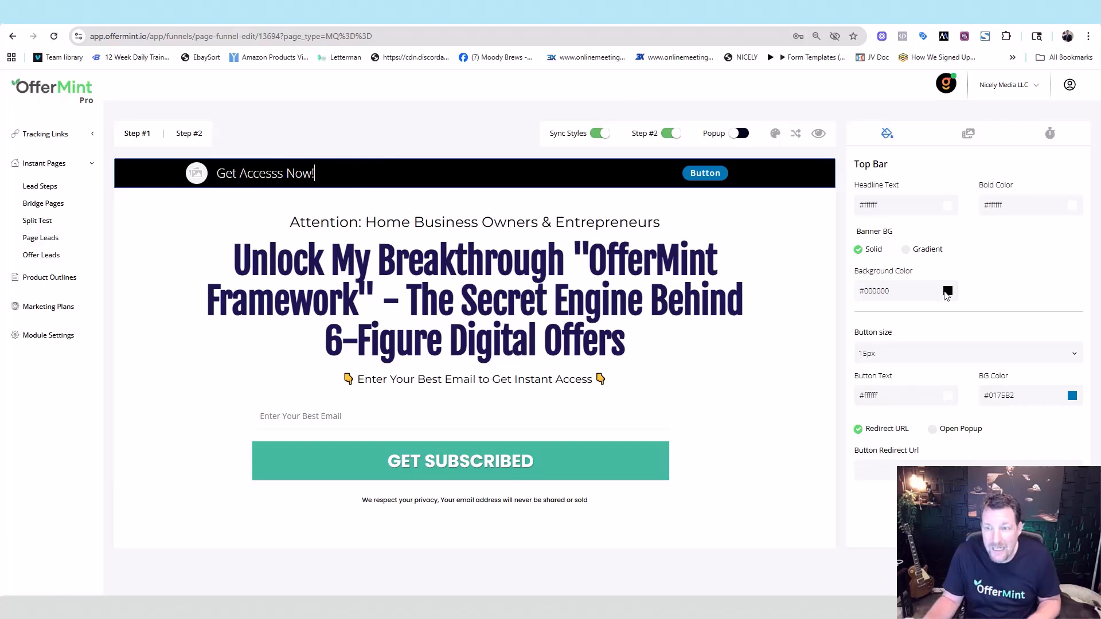
- Make the top bar teal with a yellow 'GET ACCESS!!' button that has teal text
click(947, 292)
click(935, 286)
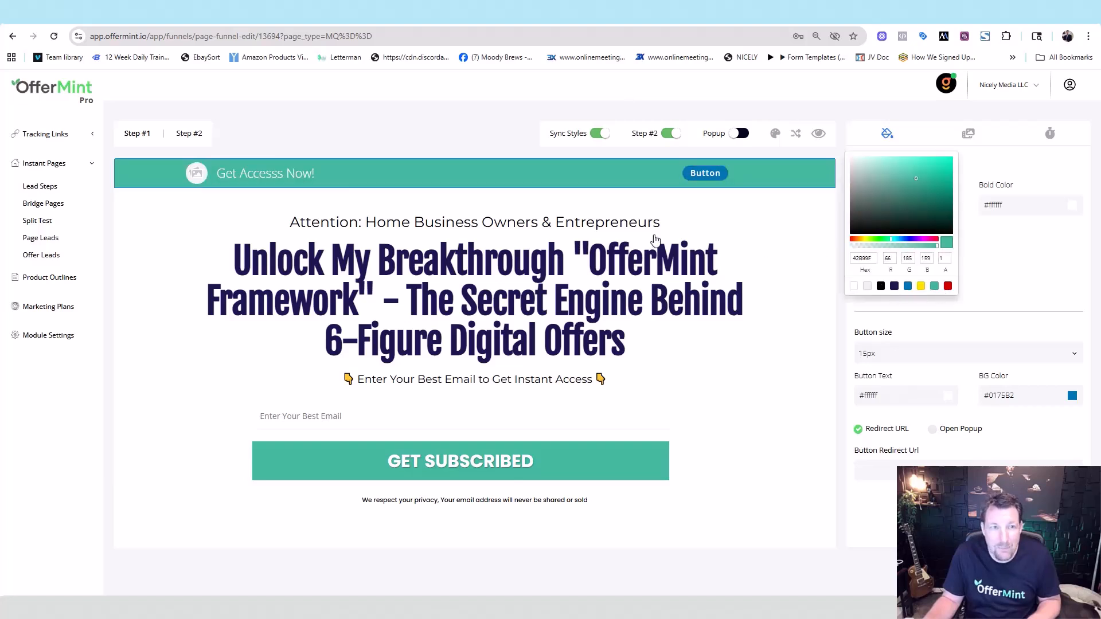
click(1030, 273)
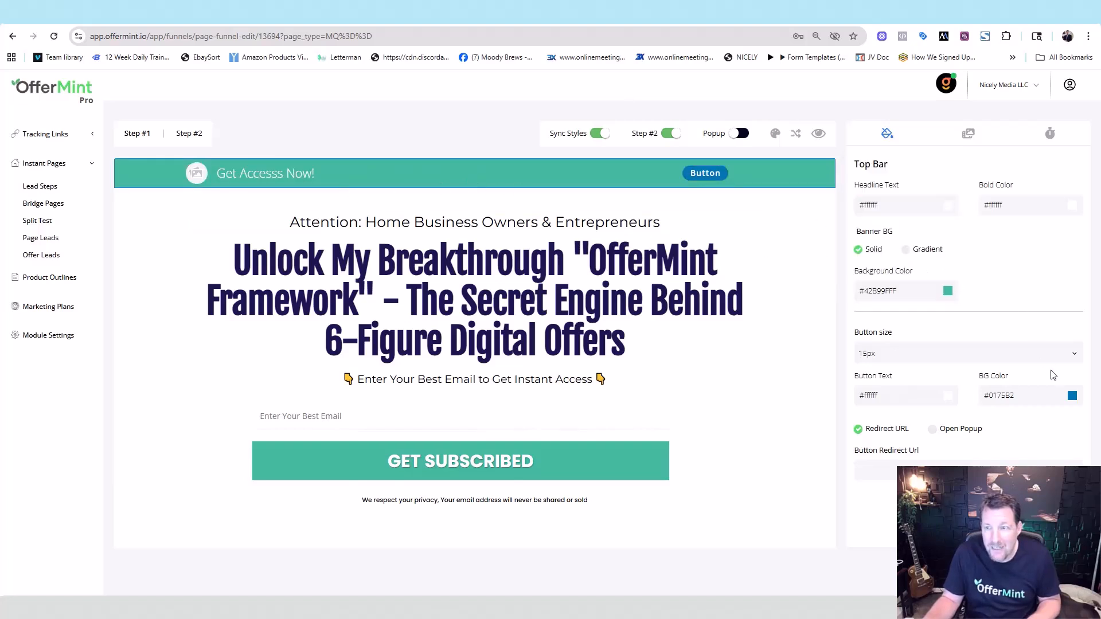
click(1071, 396)
click(1045, 391)
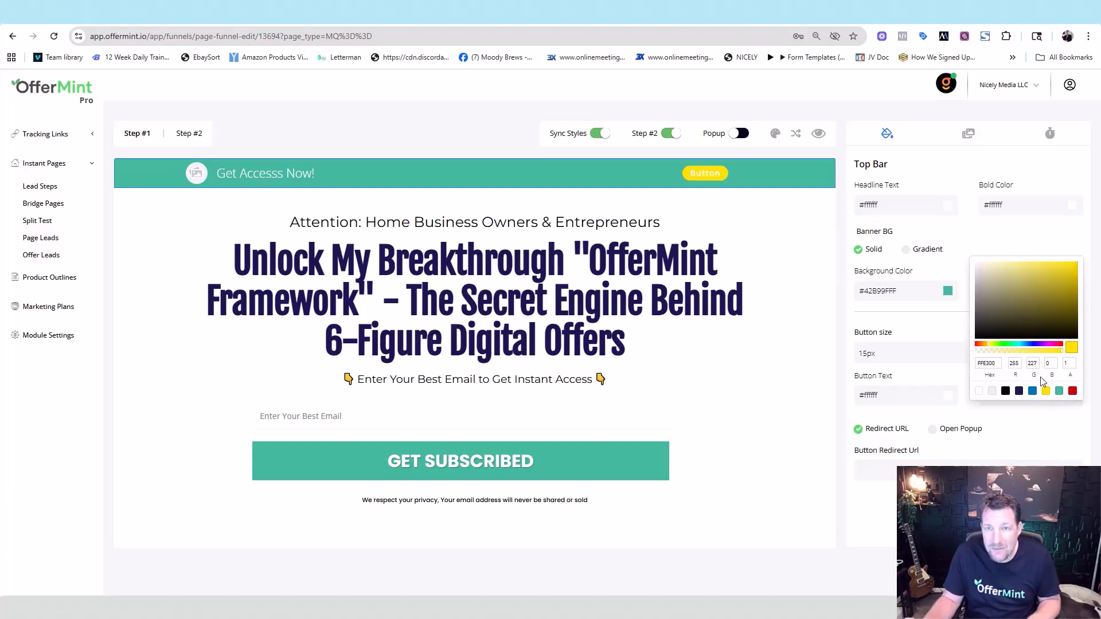
double_click(706, 174)
text(GET ACCESS!!)
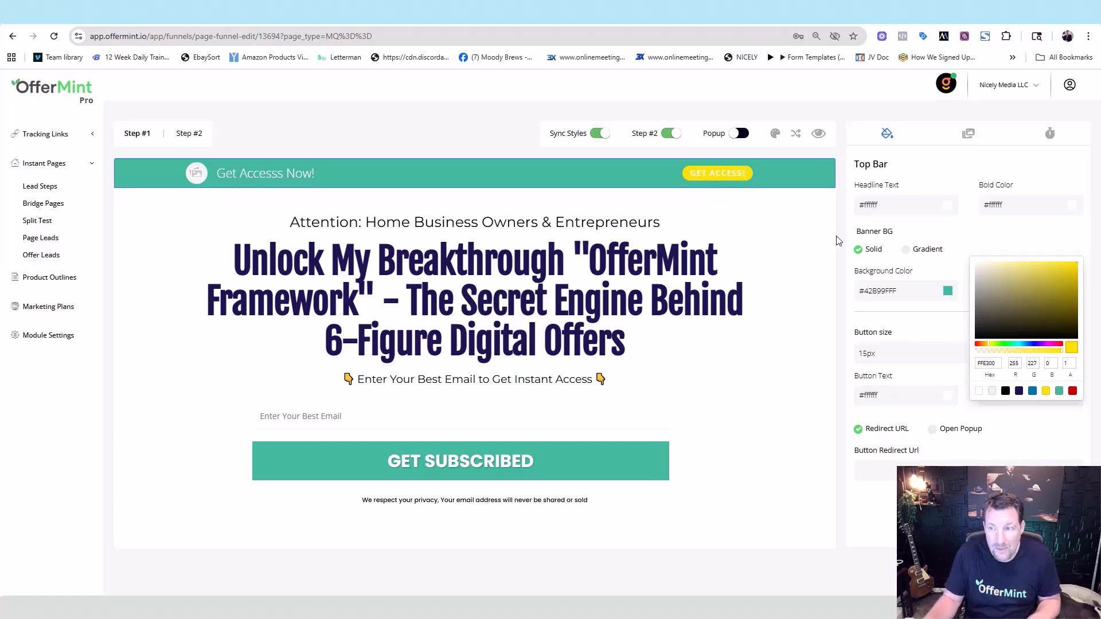
click(981, 413)
click(945, 397)
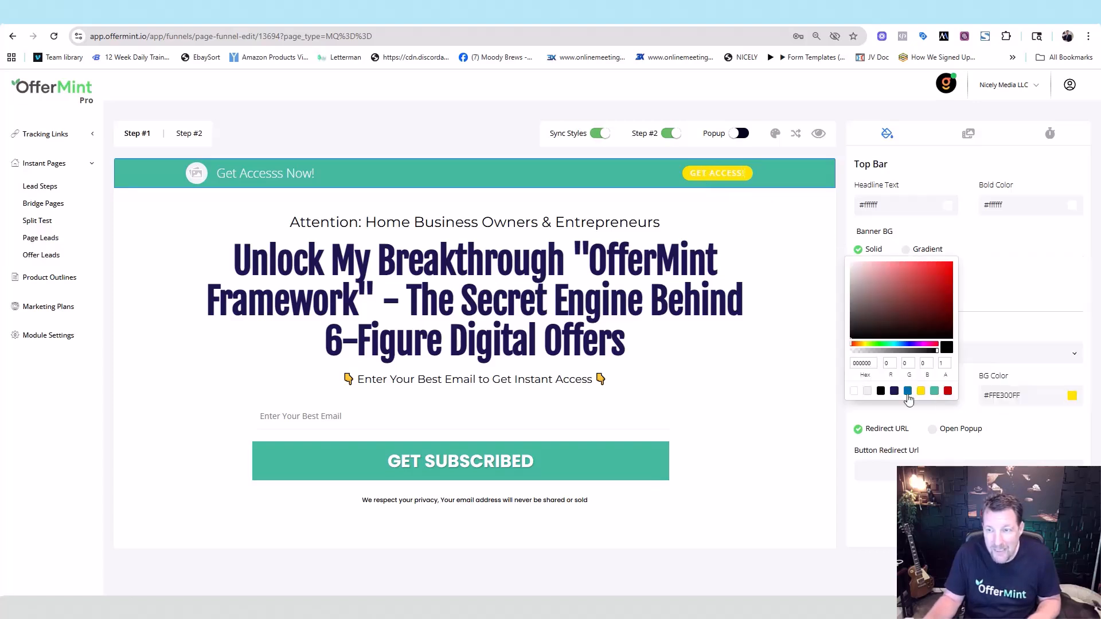
click(935, 392)
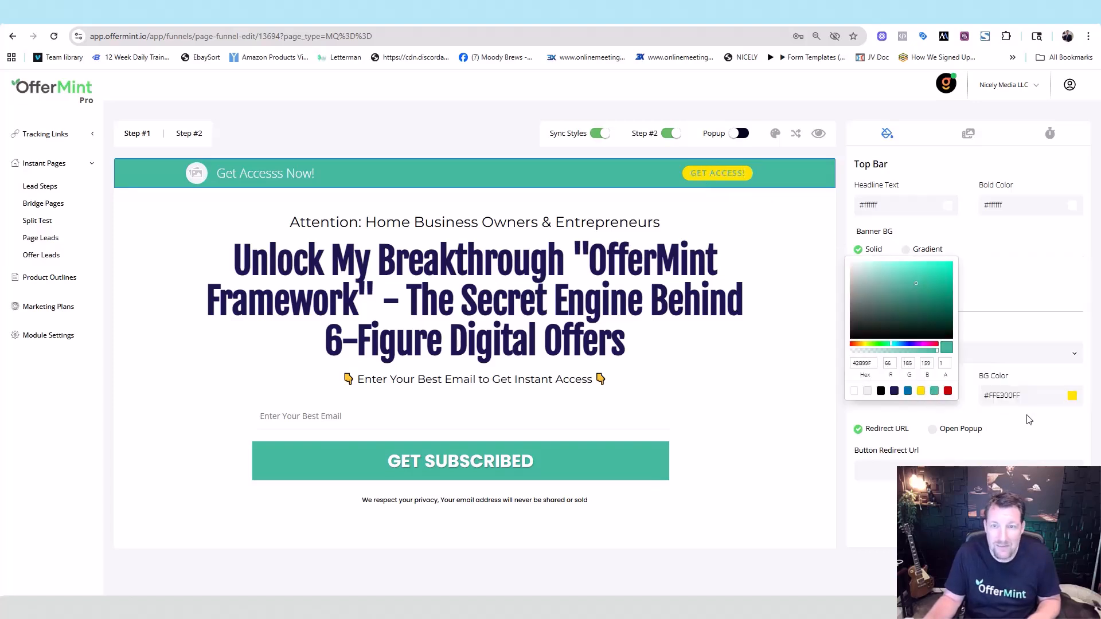
click(1025, 437)
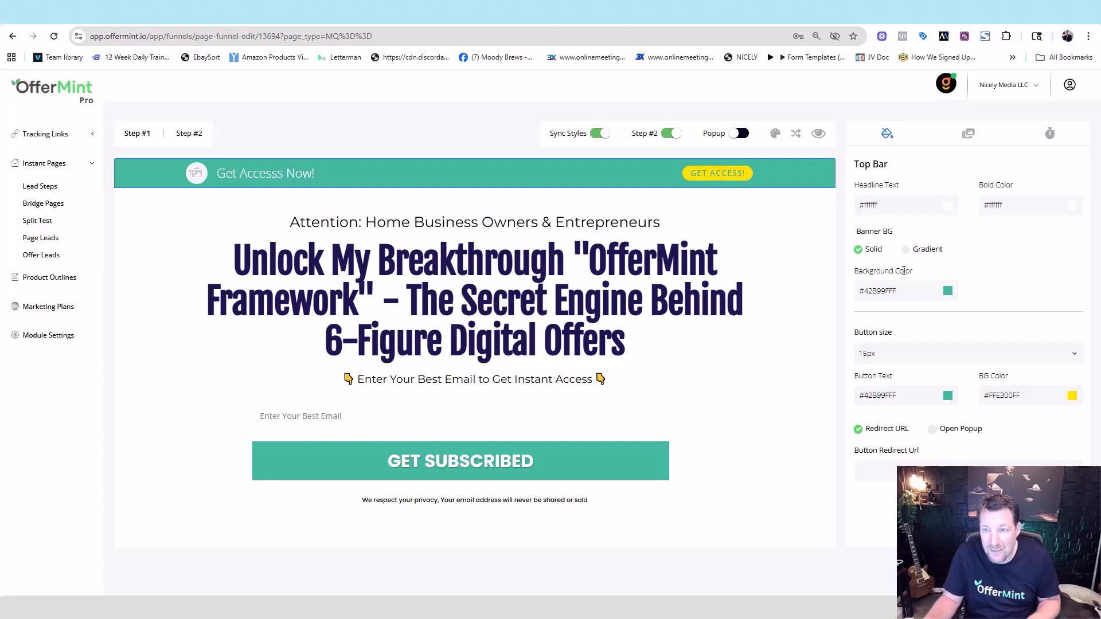
- Set the top bar's GET ACCESS! button size to 20px
click(1073, 353)
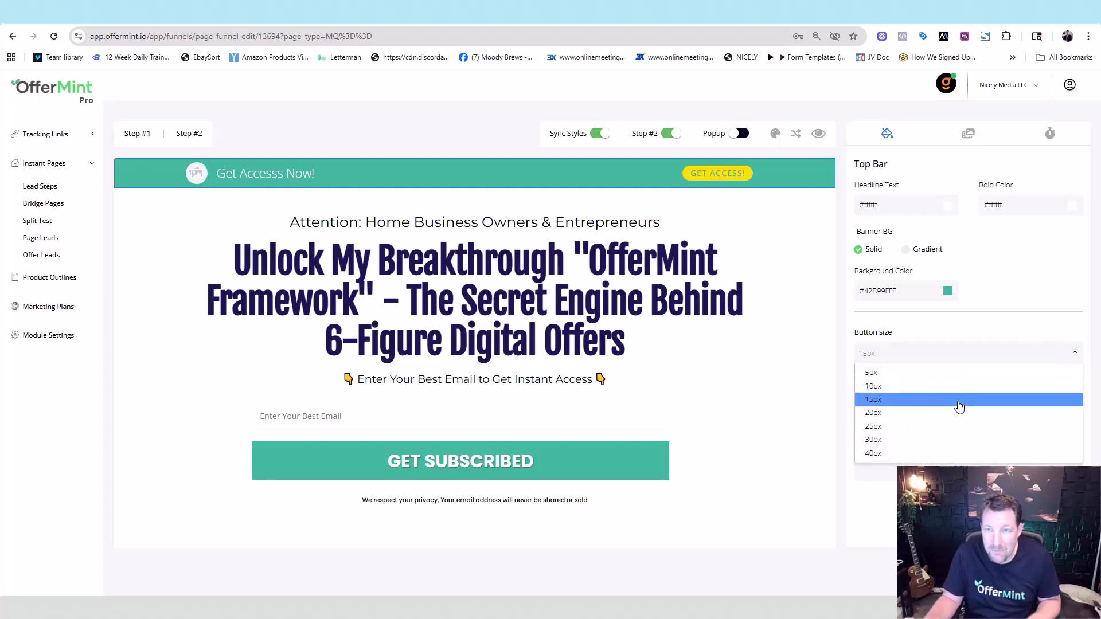
click(959, 406)
click(956, 360)
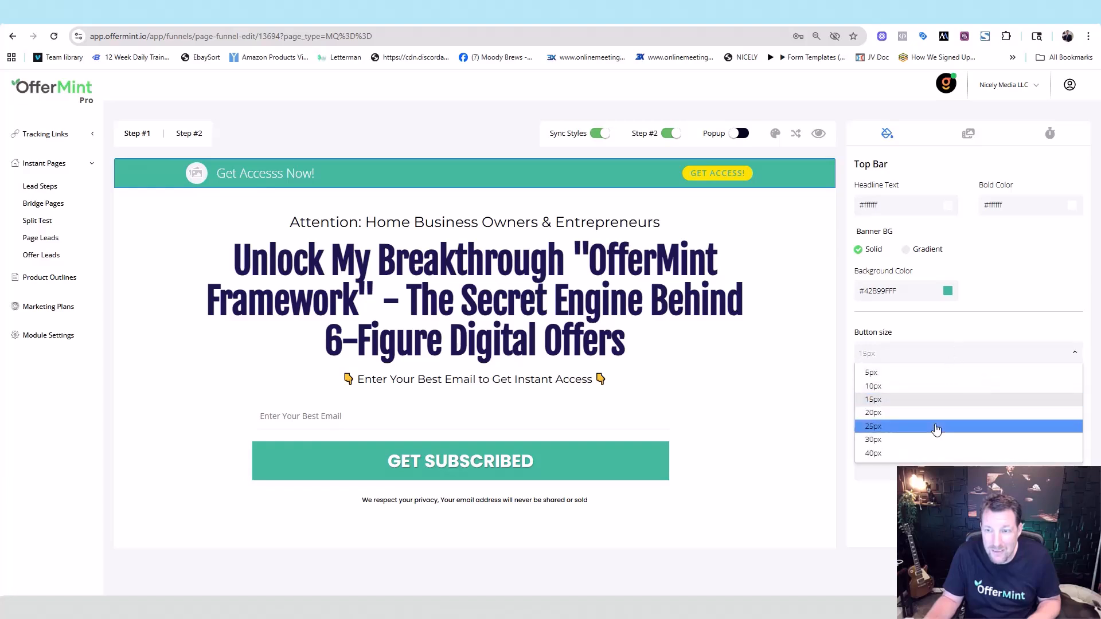
click(936, 427)
click(937, 358)
click(918, 417)
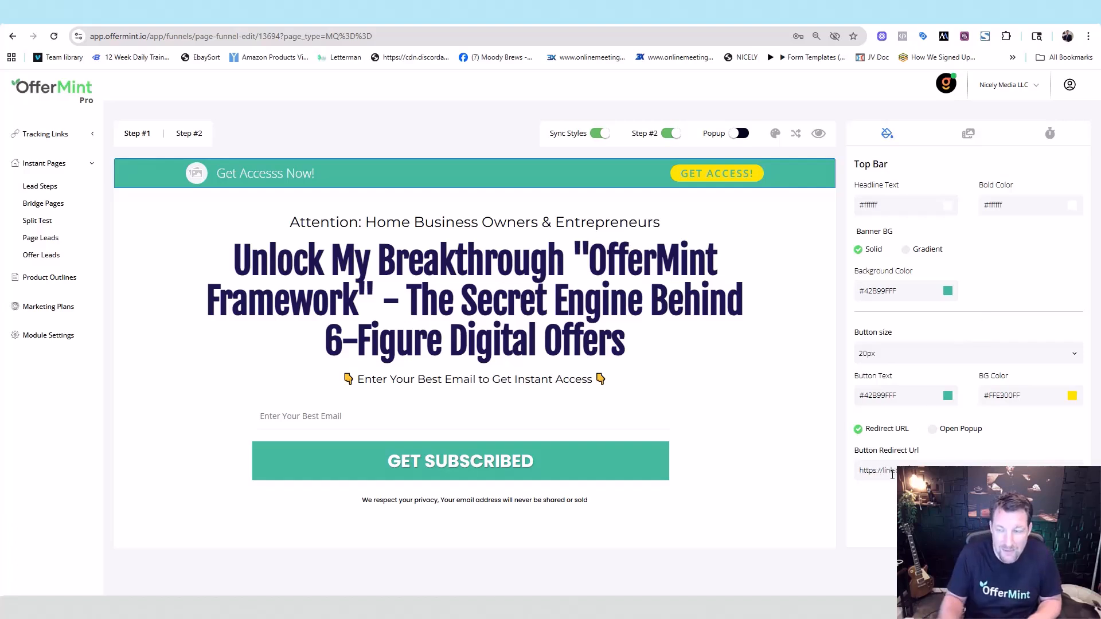
click(968, 138)
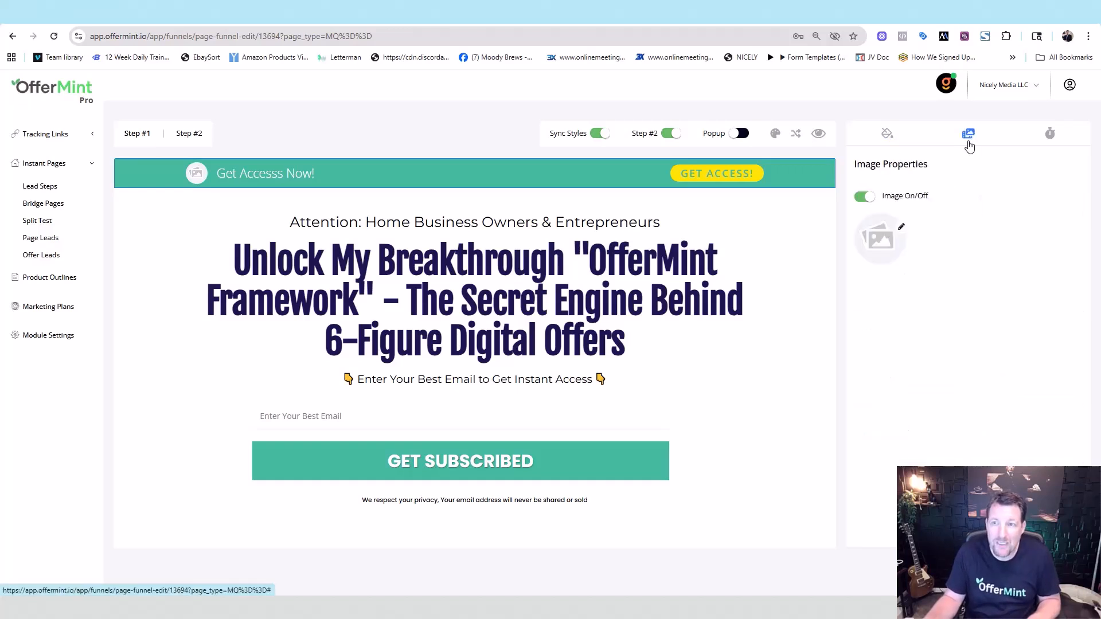
- Choose a new top-bar image and add the Mintbird Webinar countdown timer
click(901, 228)
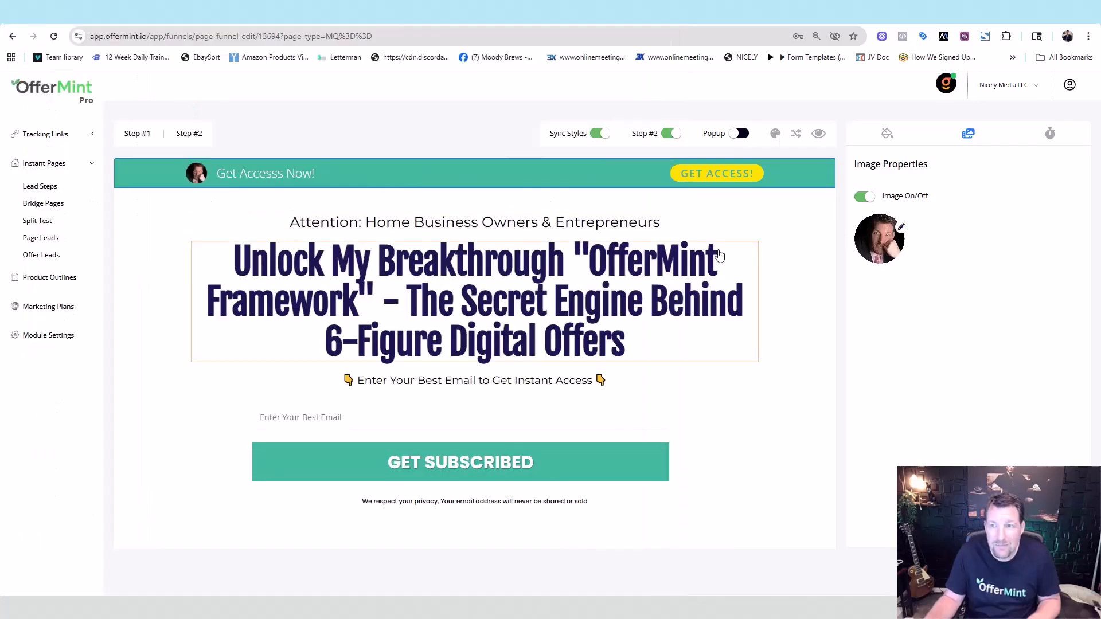
click(1050, 135)
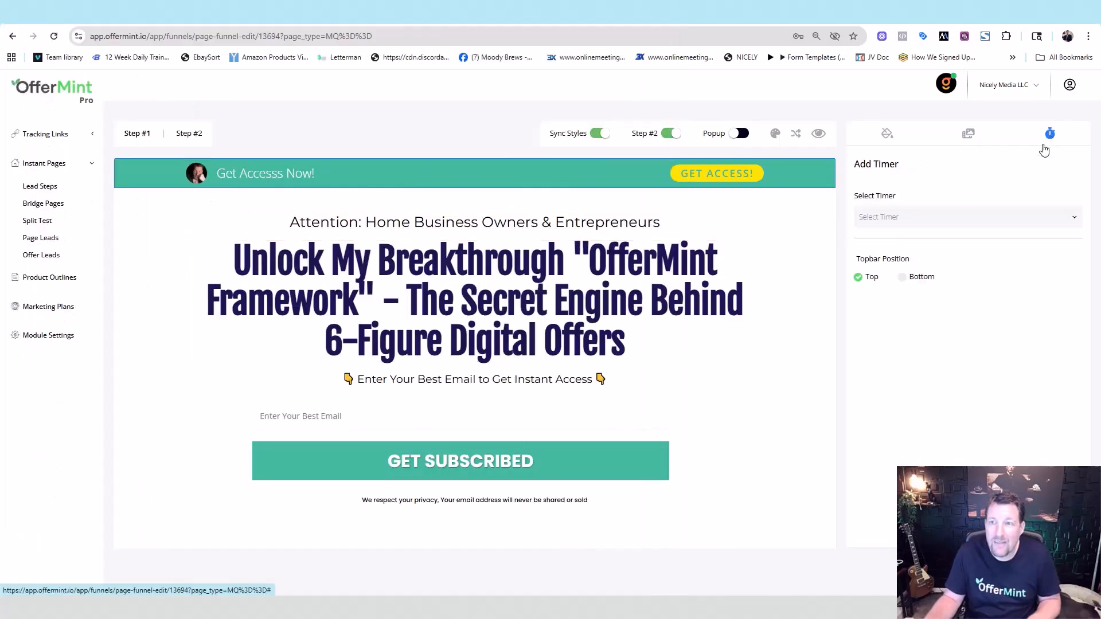
click(910, 218)
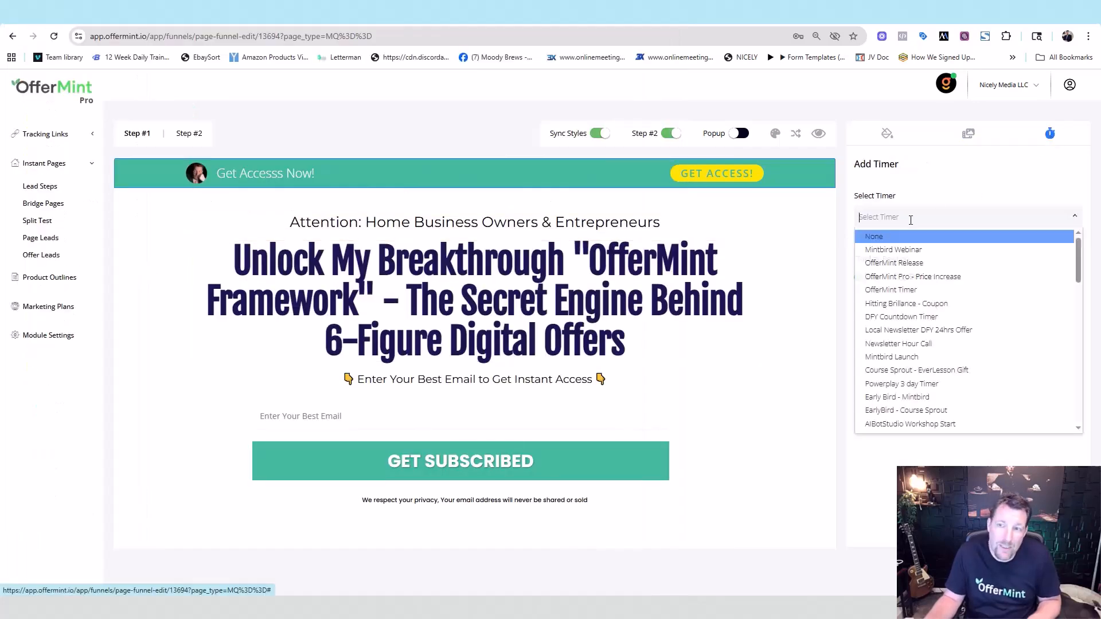
click(903, 251)
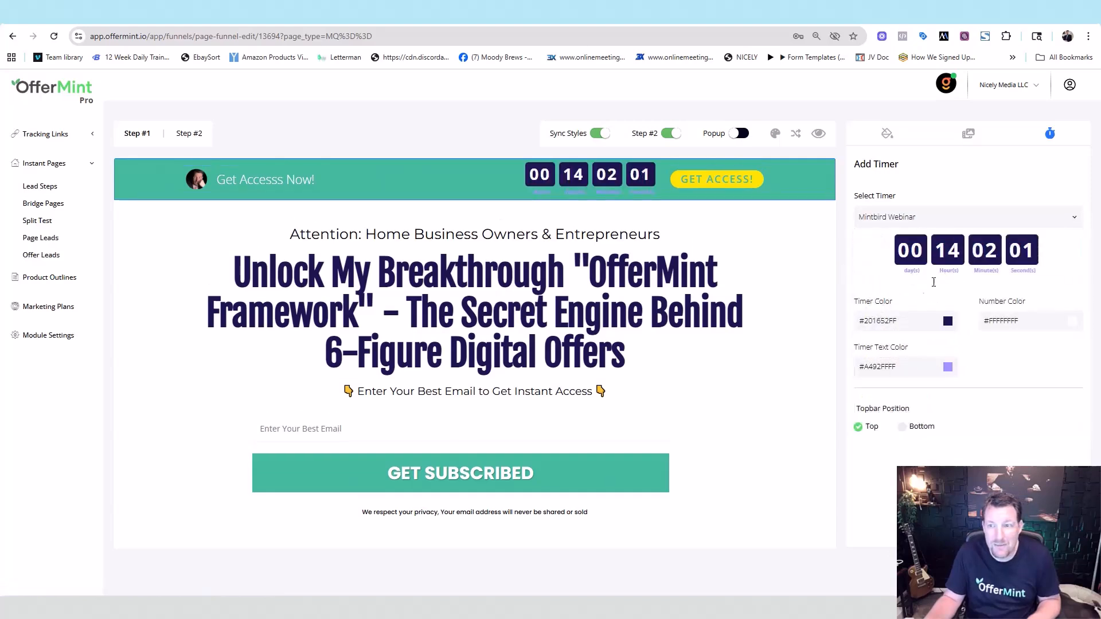
- Make the timer boxes black and the timer text white
click(947, 322)
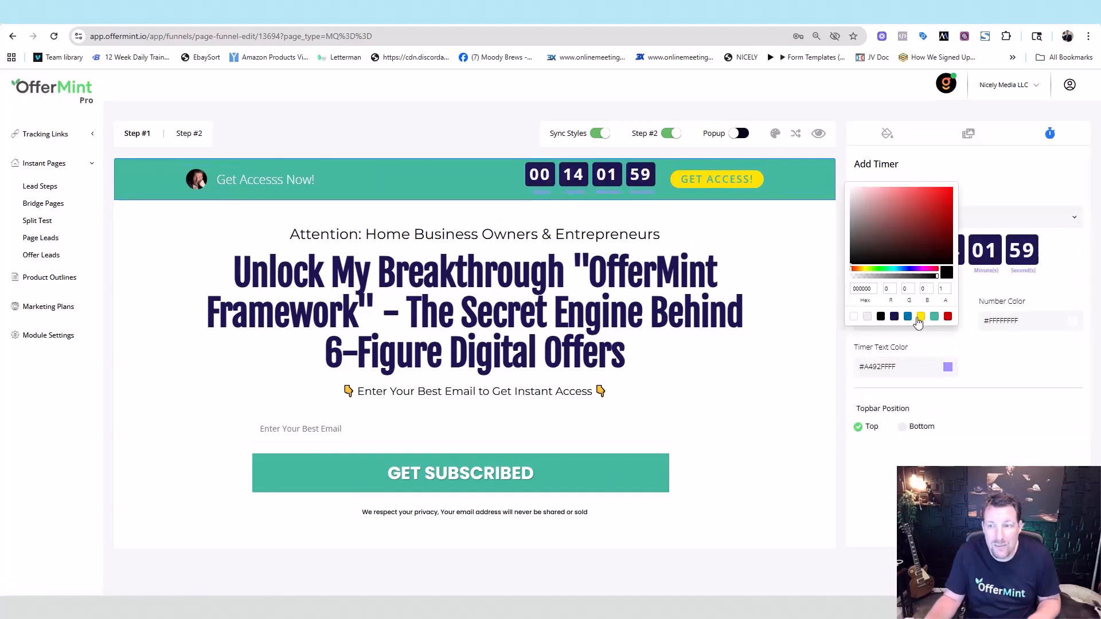
click(881, 318)
click(1024, 368)
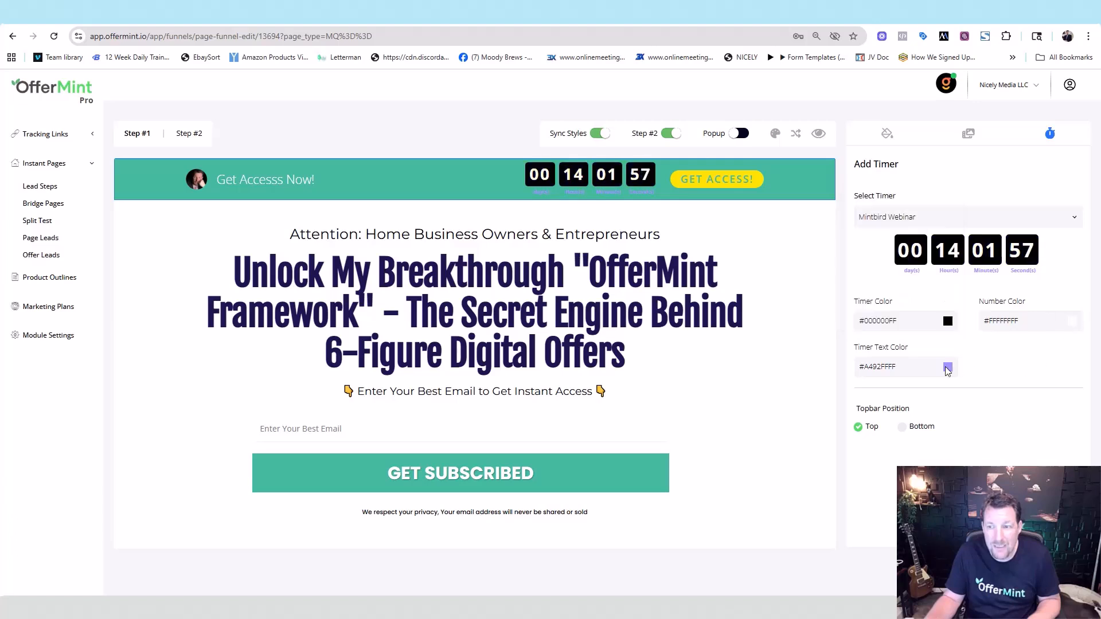
click(947, 367)
click(854, 363)
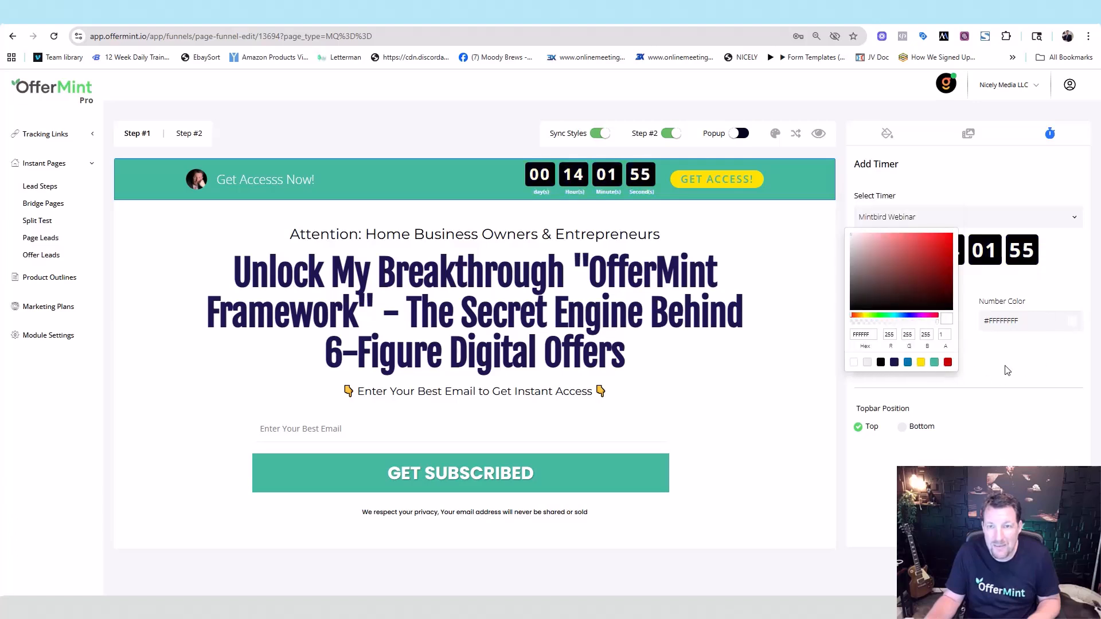
click(815, 365)
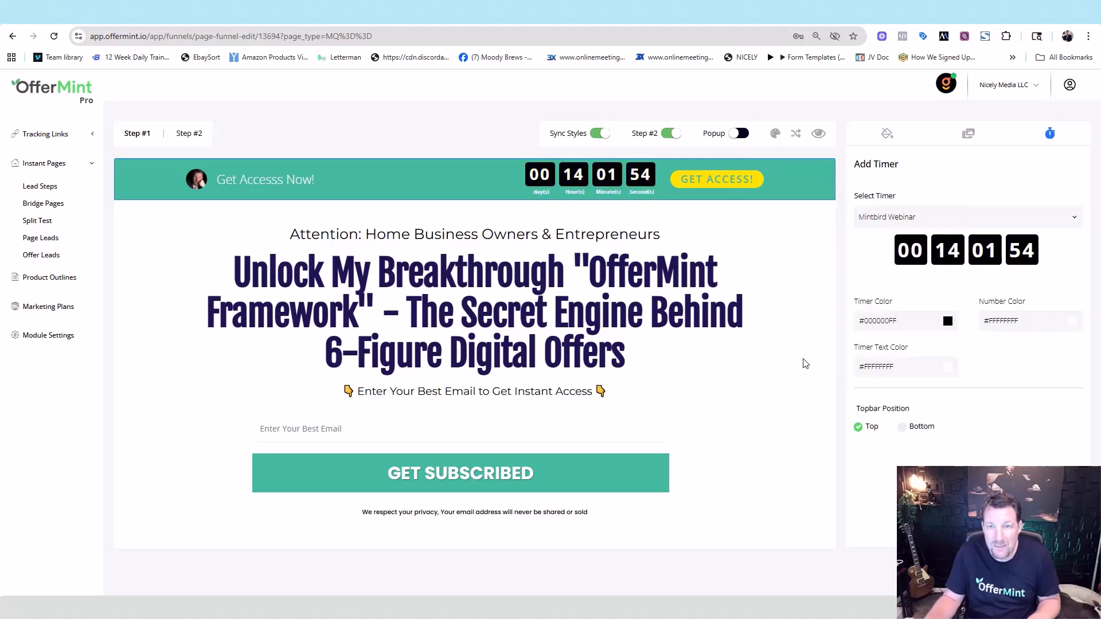
click(784, 256)
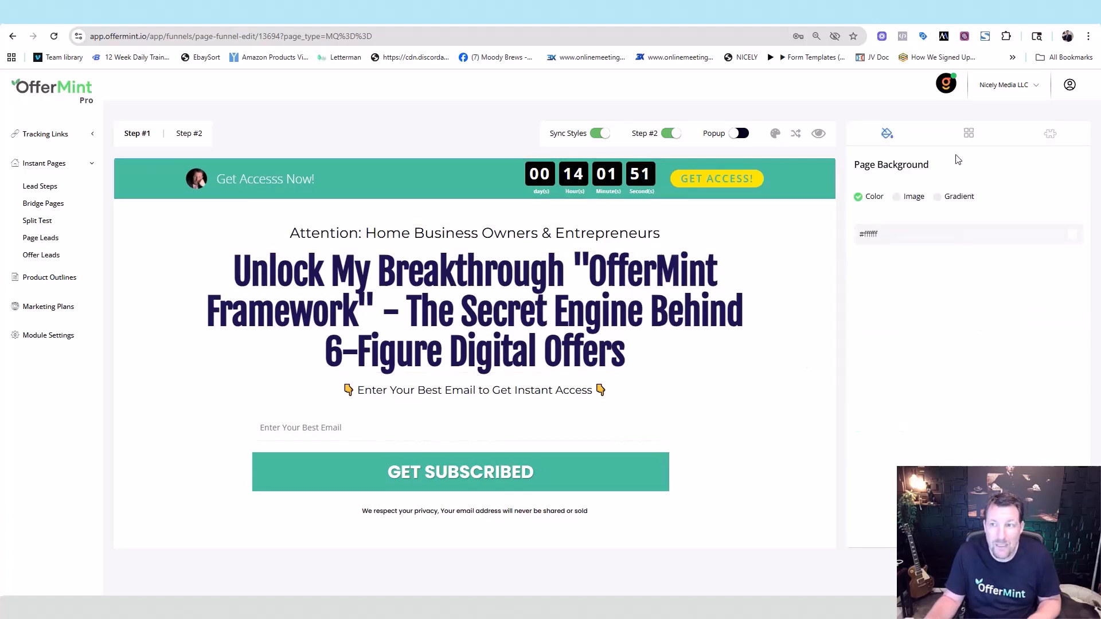
- Remove the top bar, then briefly hide and restore the pre-headline, headline and CTA line
click(969, 133)
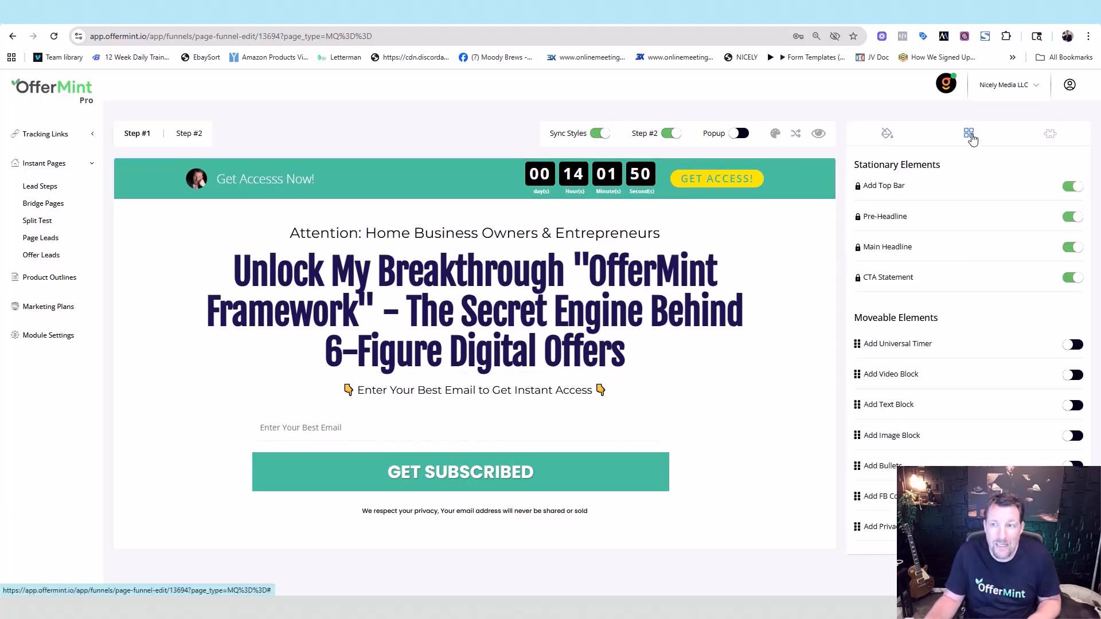
click(1071, 188)
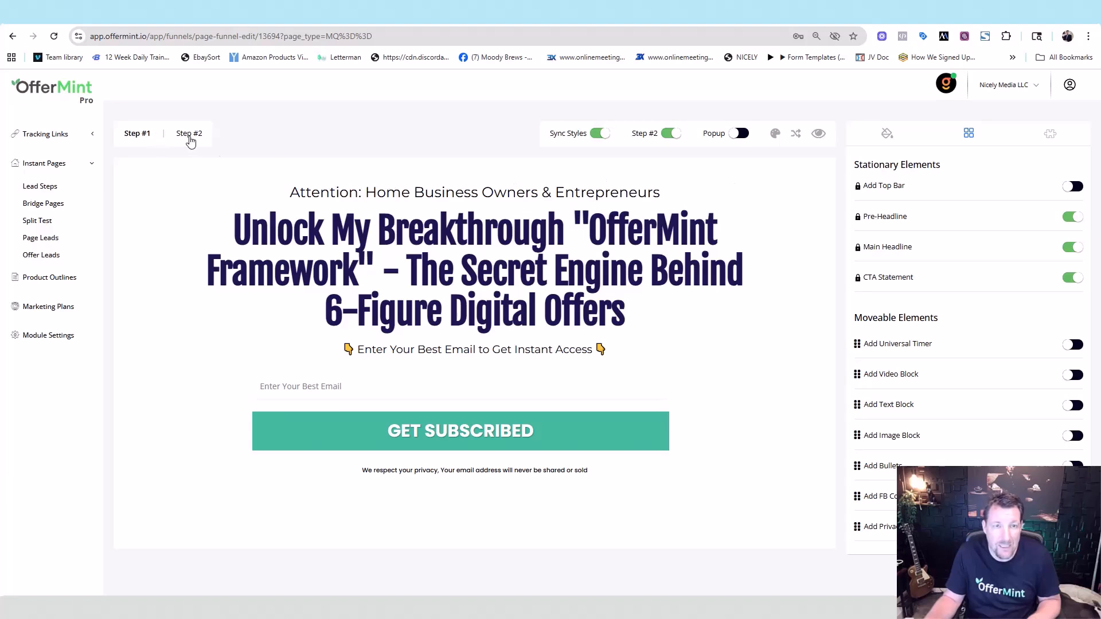
click(1073, 217)
click(1073, 218)
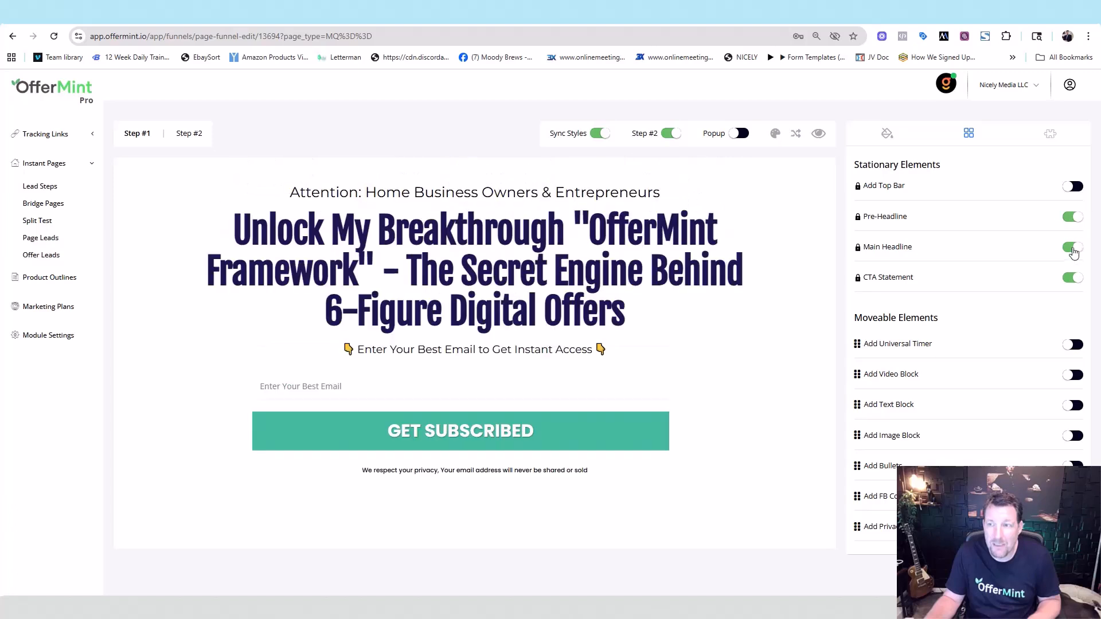
click(1071, 250)
click(1072, 251)
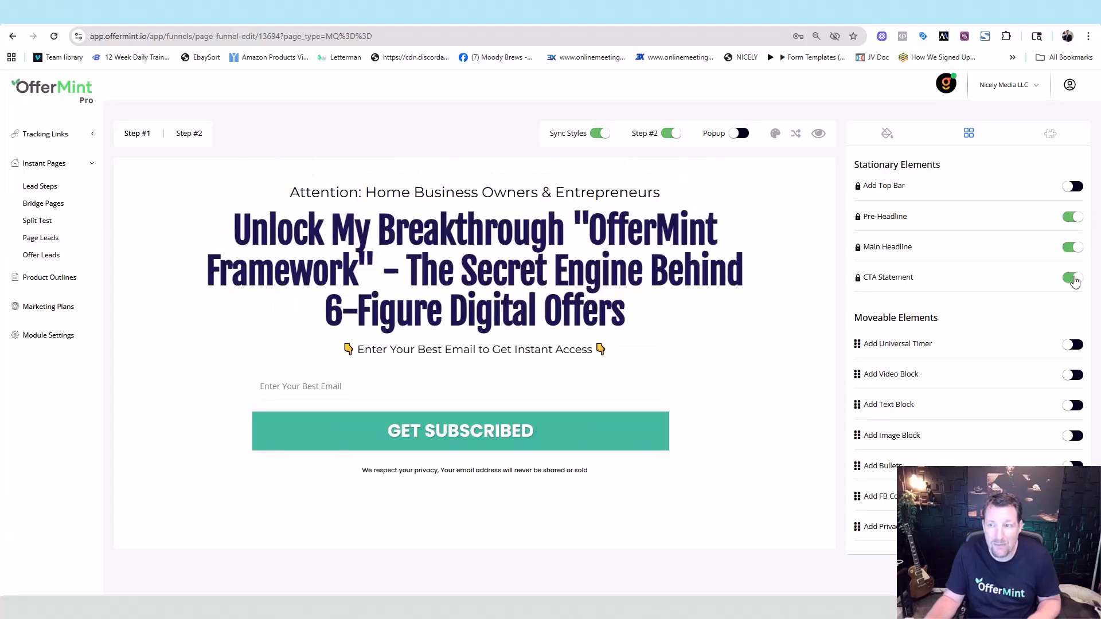
click(1074, 279)
click(1073, 278)
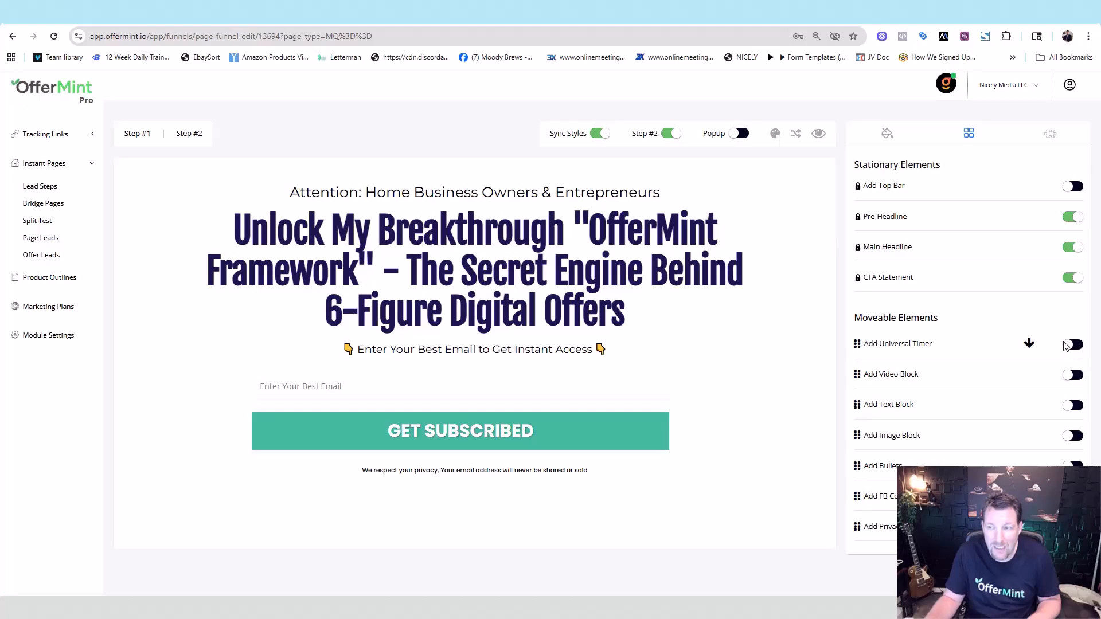
- Briefly try a timer, a video block and a text block, then add an image block above the email field
click(1070, 346)
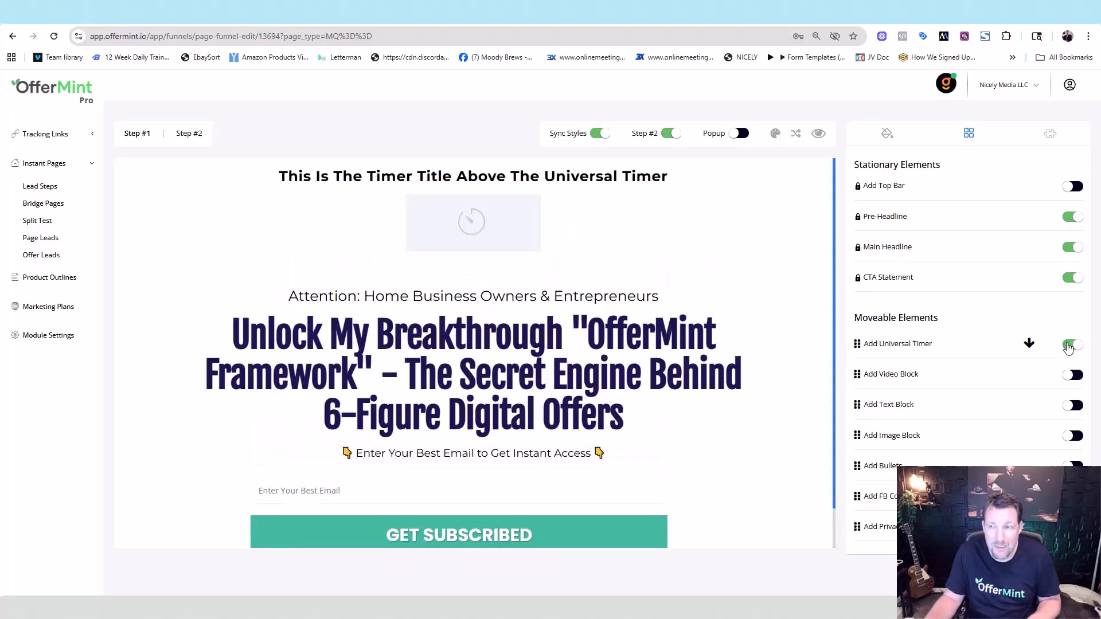
click(1068, 345)
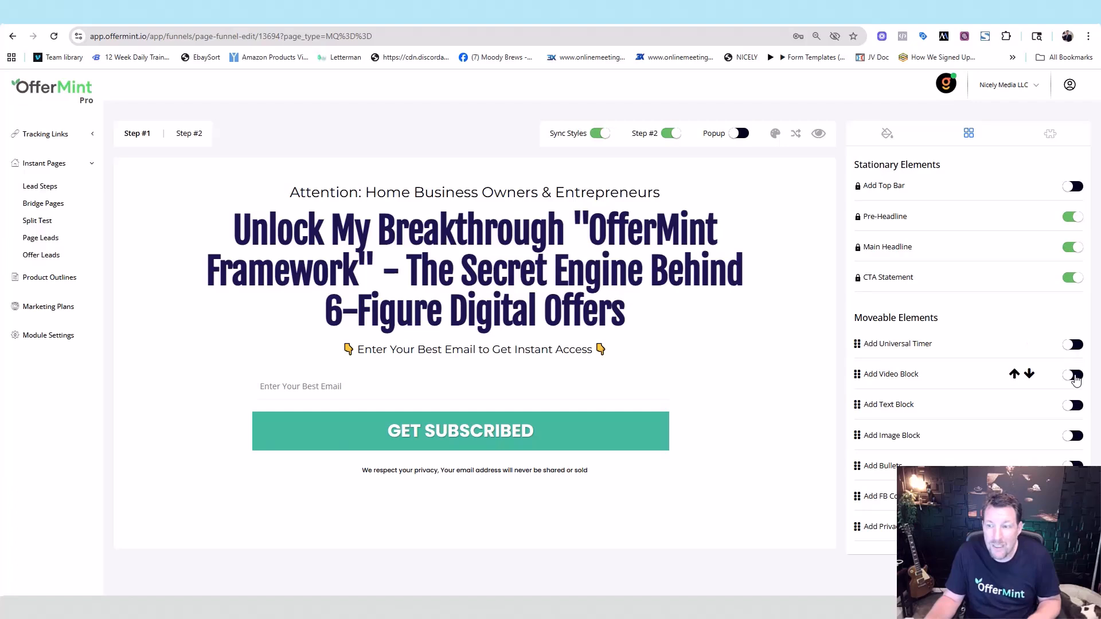
click(1074, 376)
click(1074, 375)
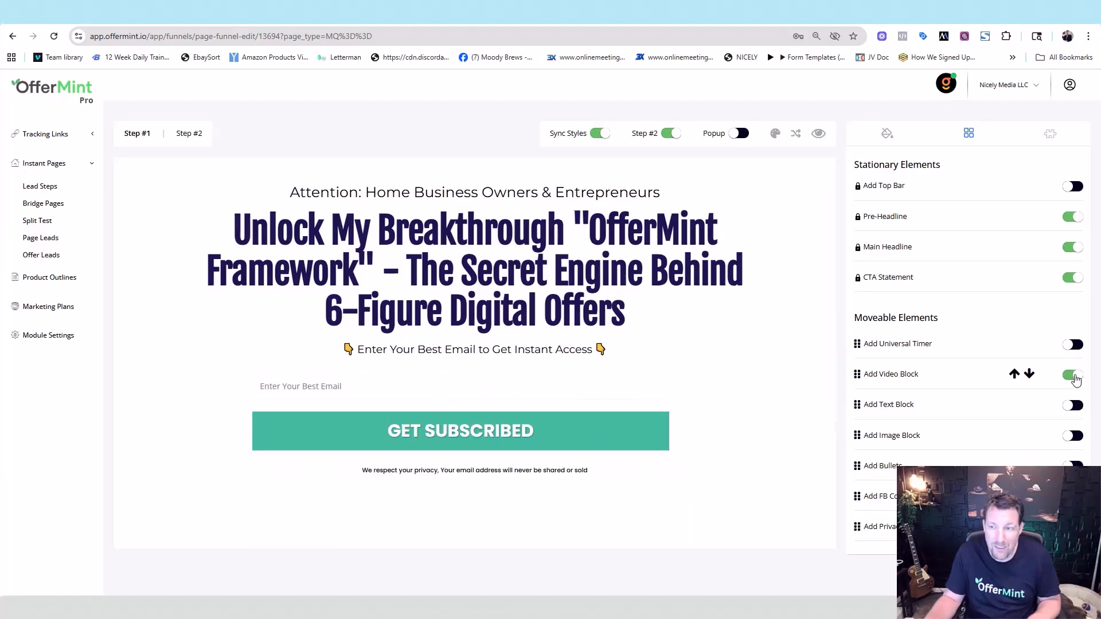
click(1073, 406)
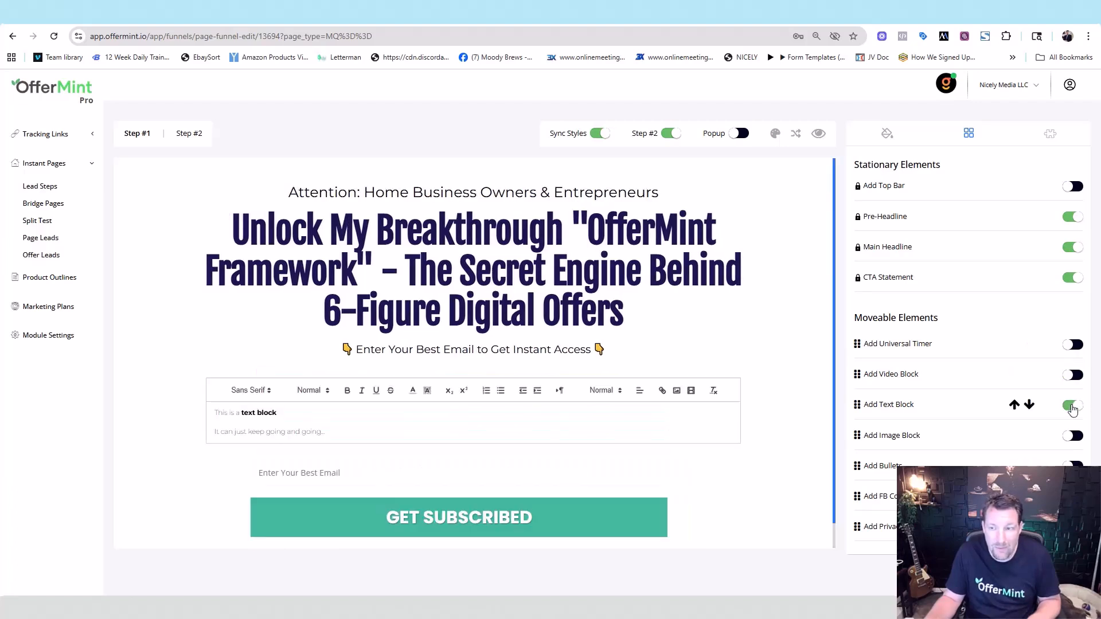
click(1072, 407)
click(1070, 437)
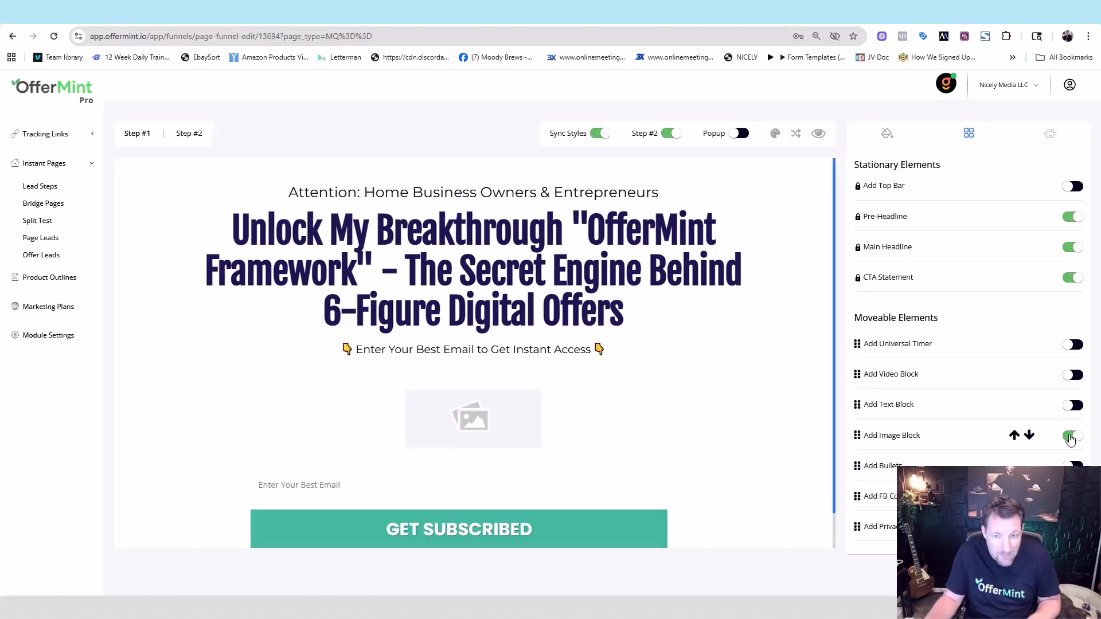
click(571, 421)
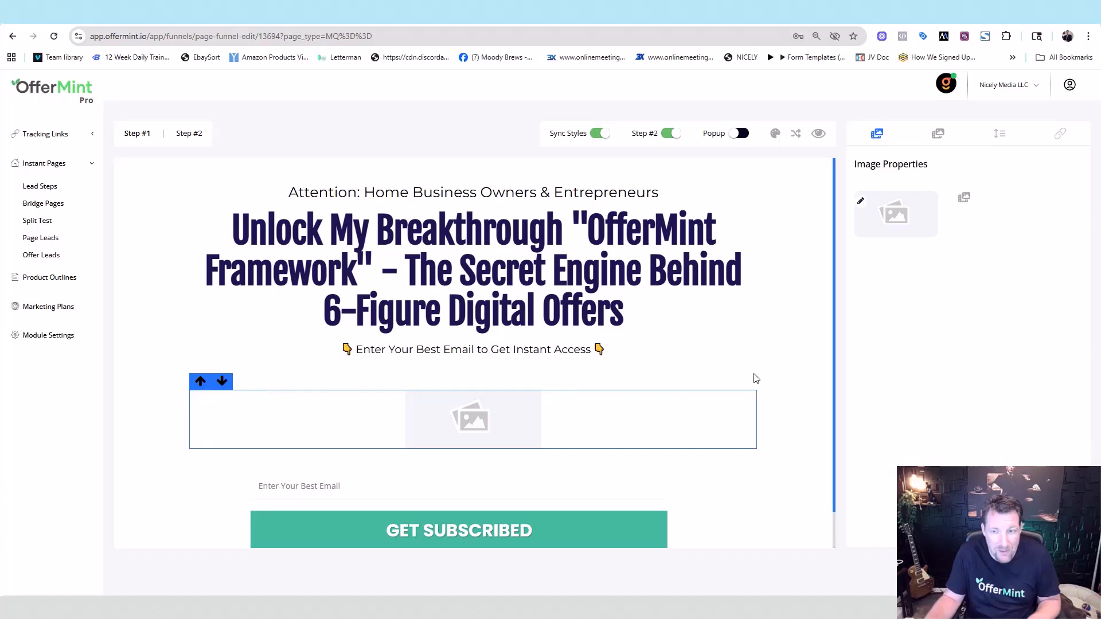
- Remove the image block and briefly test a bullet list section
click(772, 373)
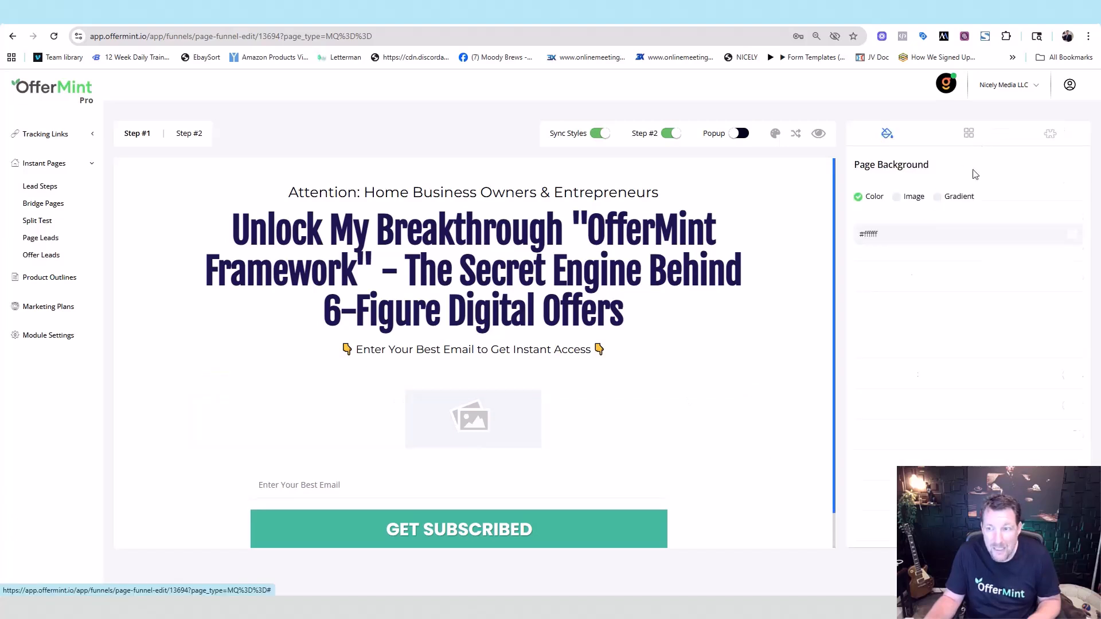
click(969, 133)
click(1072, 435)
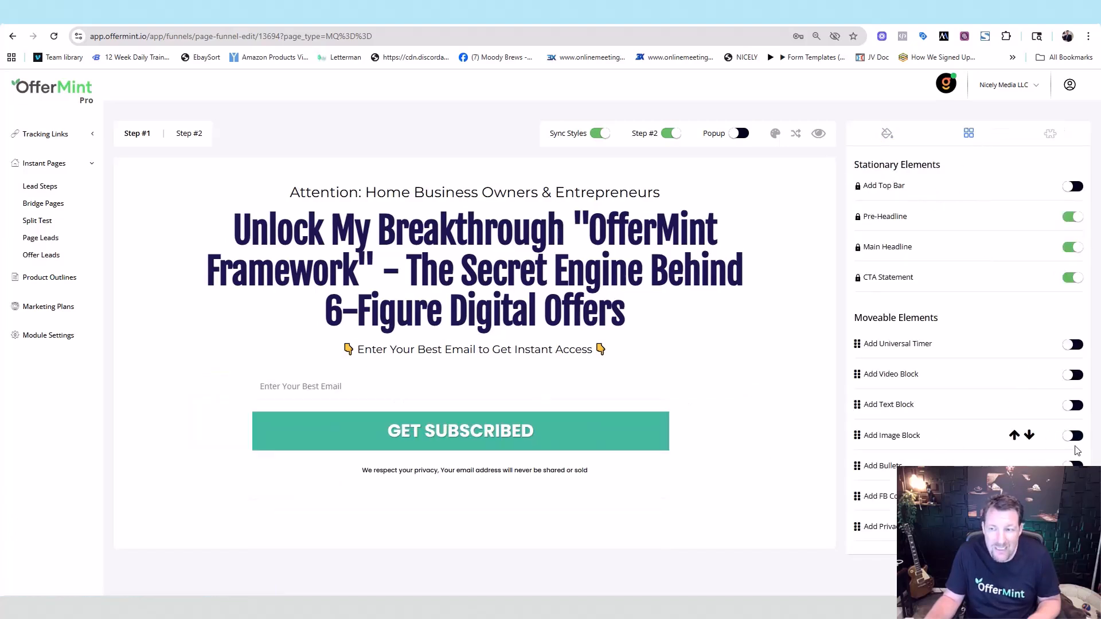
click(1070, 465)
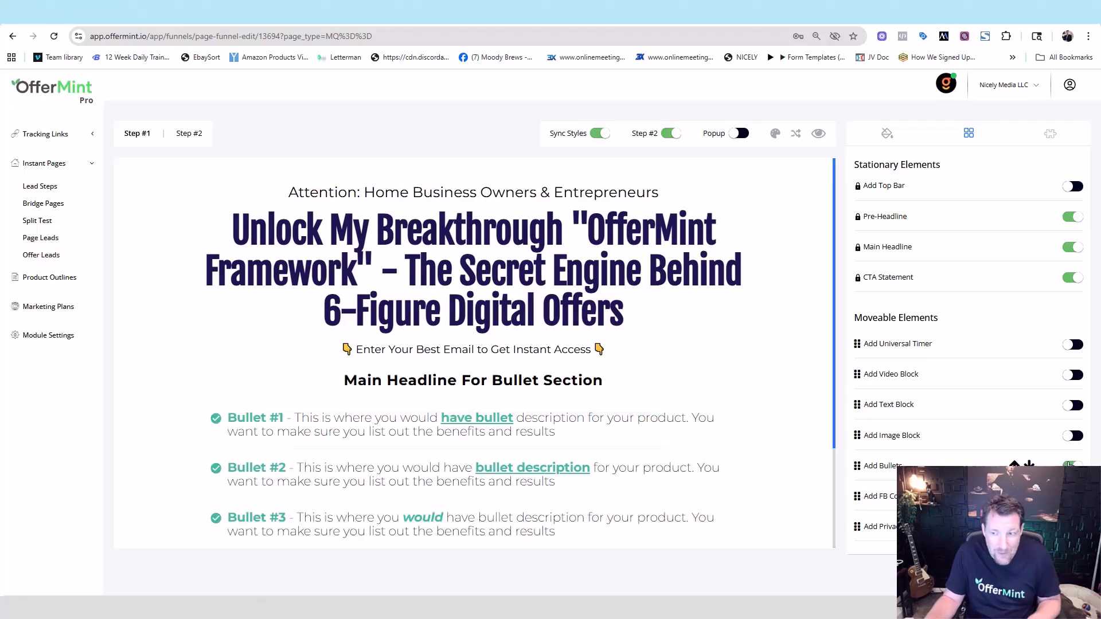
click(1070, 465)
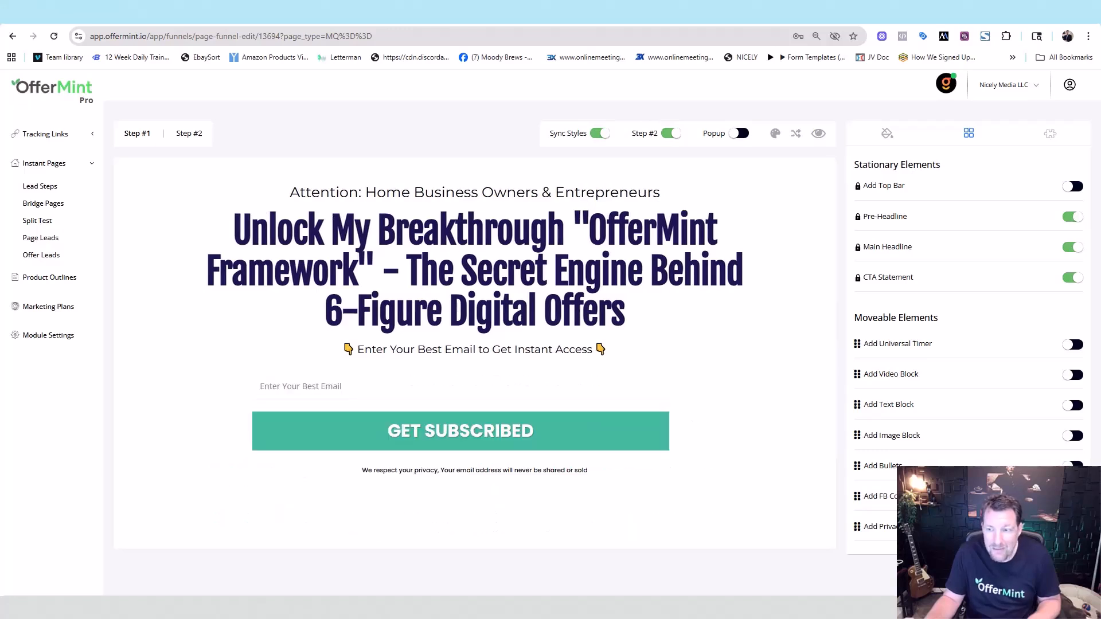
- Add the 'Please Leave Your Comment Below' Facebook comments section under GET SUBSCRIBED
click(1071, 496)
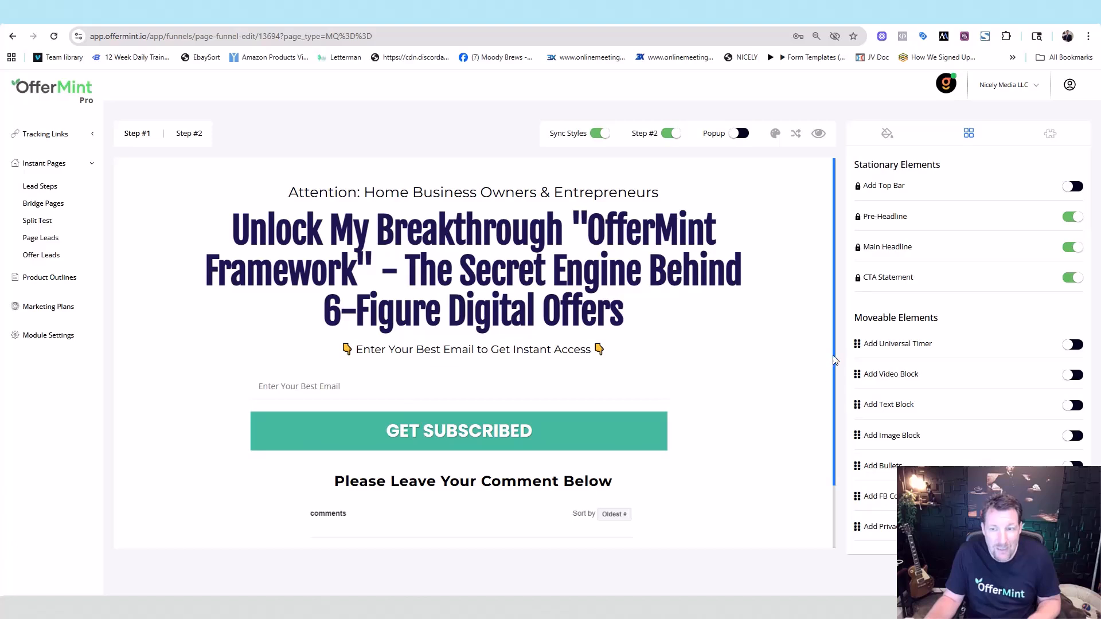
scroll(835, 360, down, 2)
click(572, 473)
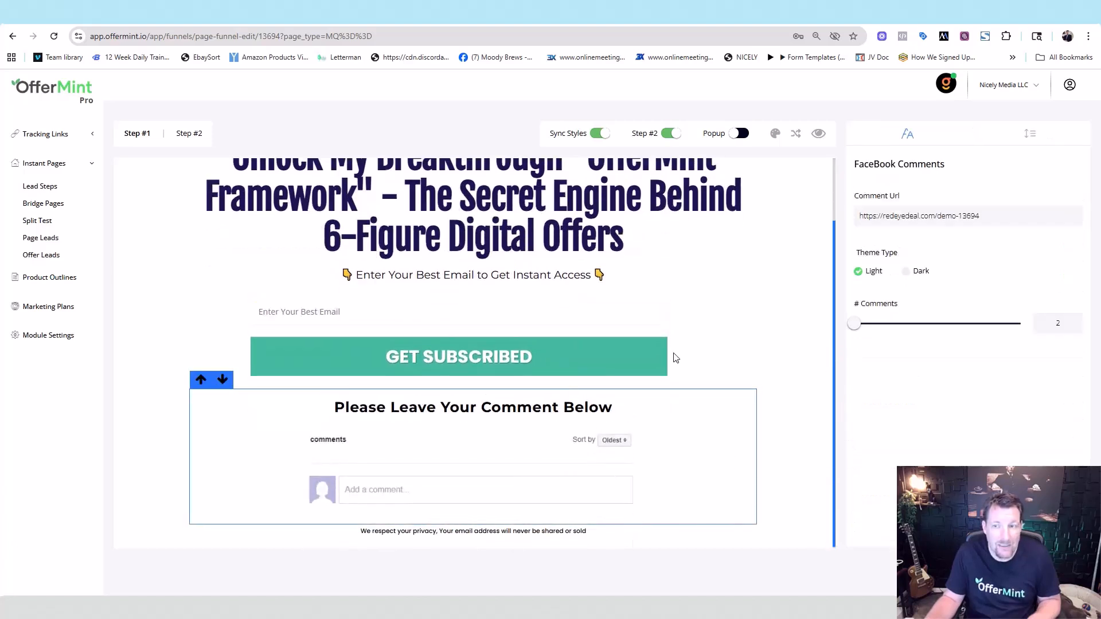
click(802, 315)
click(969, 139)
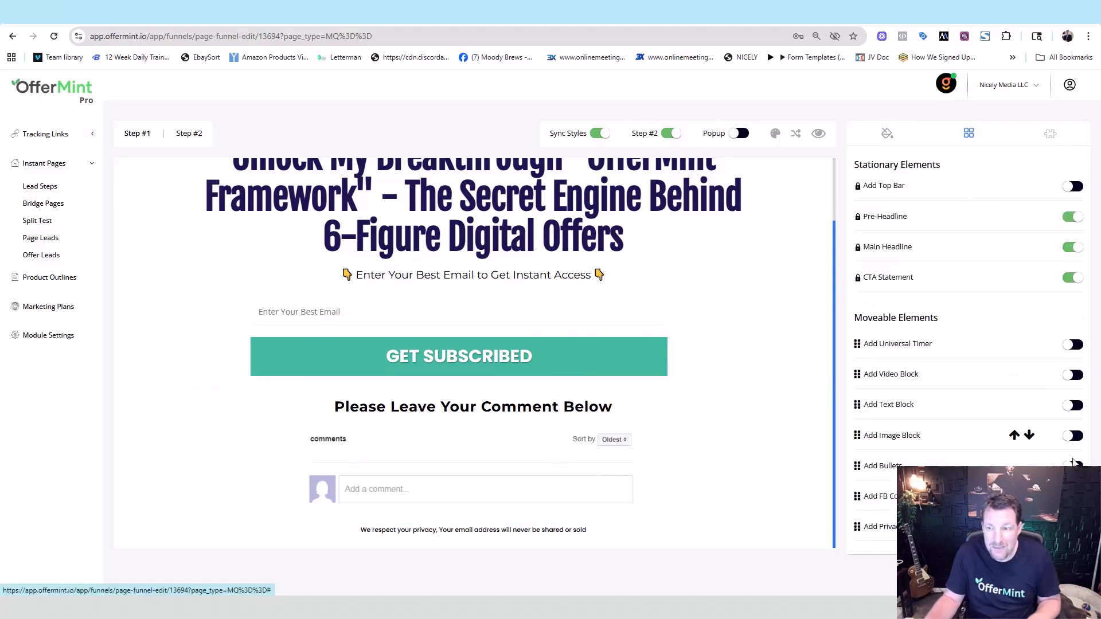
scroll(473, 345, up, 1)
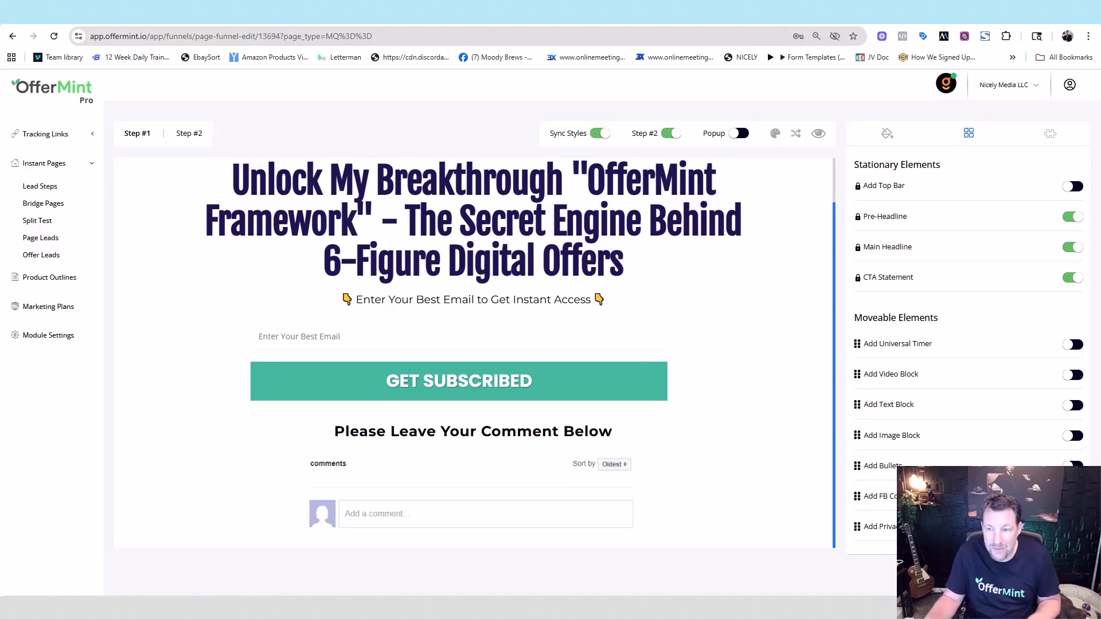
- Remove the Facebook comments section, glance at Page Pattern, and return to Page Background
click(1072, 497)
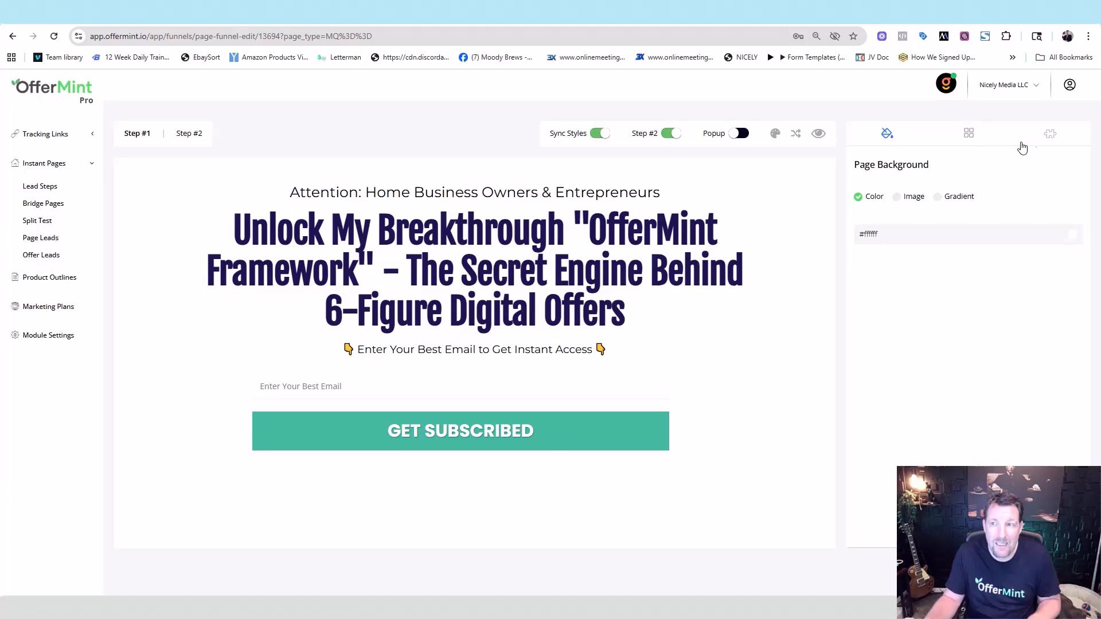
click(1050, 135)
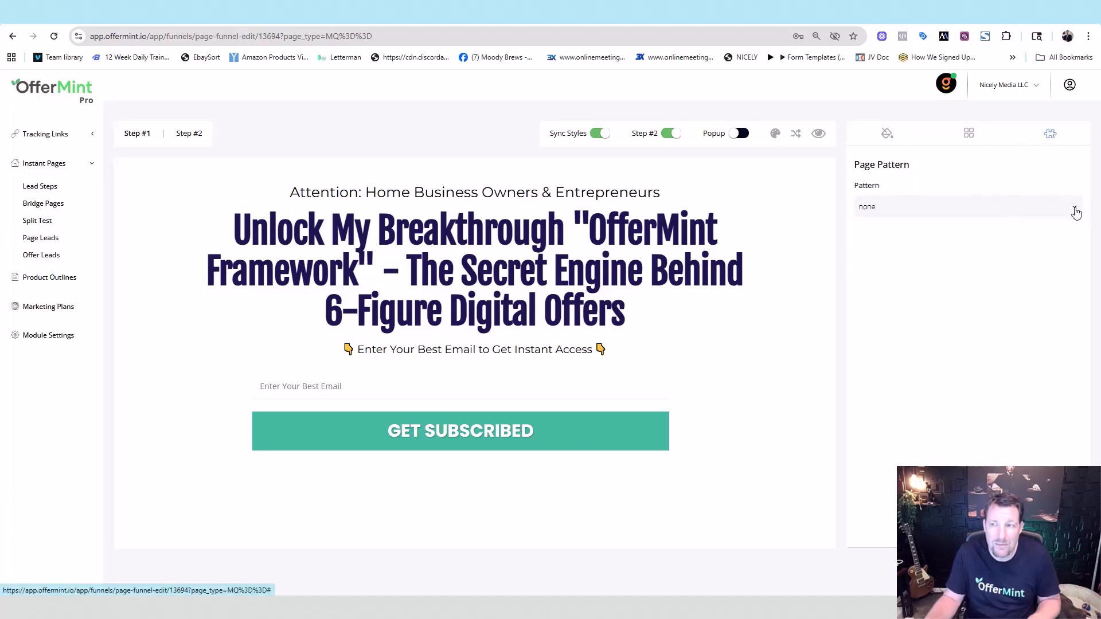
click(808, 220)
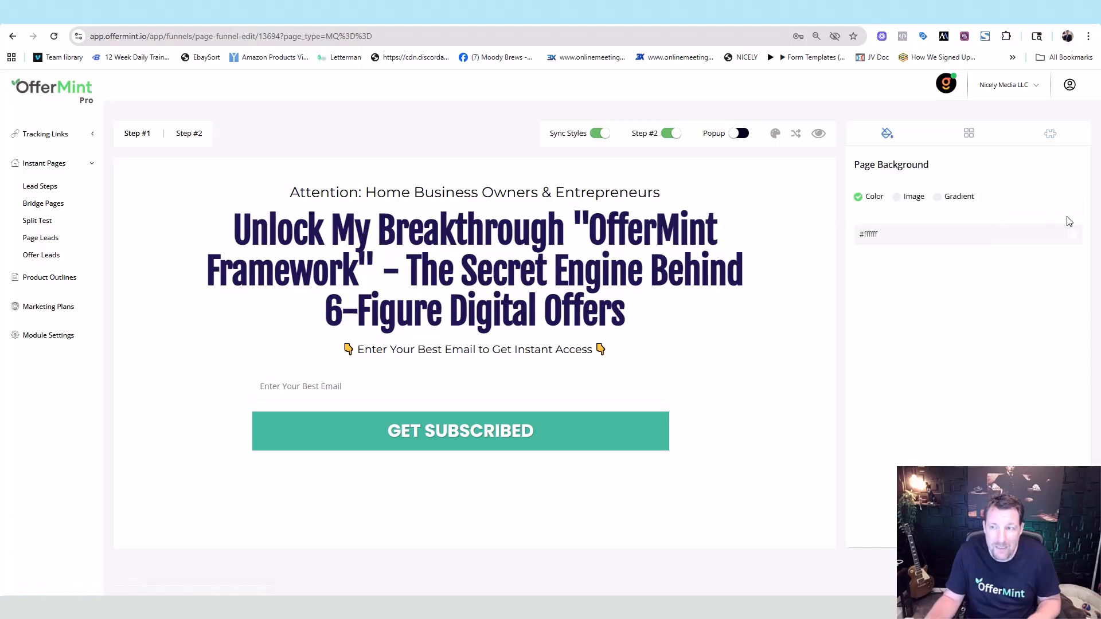
- After trying solid black and image, set a blue-to-black gradient page background at 99 deg
click(1073, 236)
click(953, 290)
click(1076, 236)
click(1005, 230)
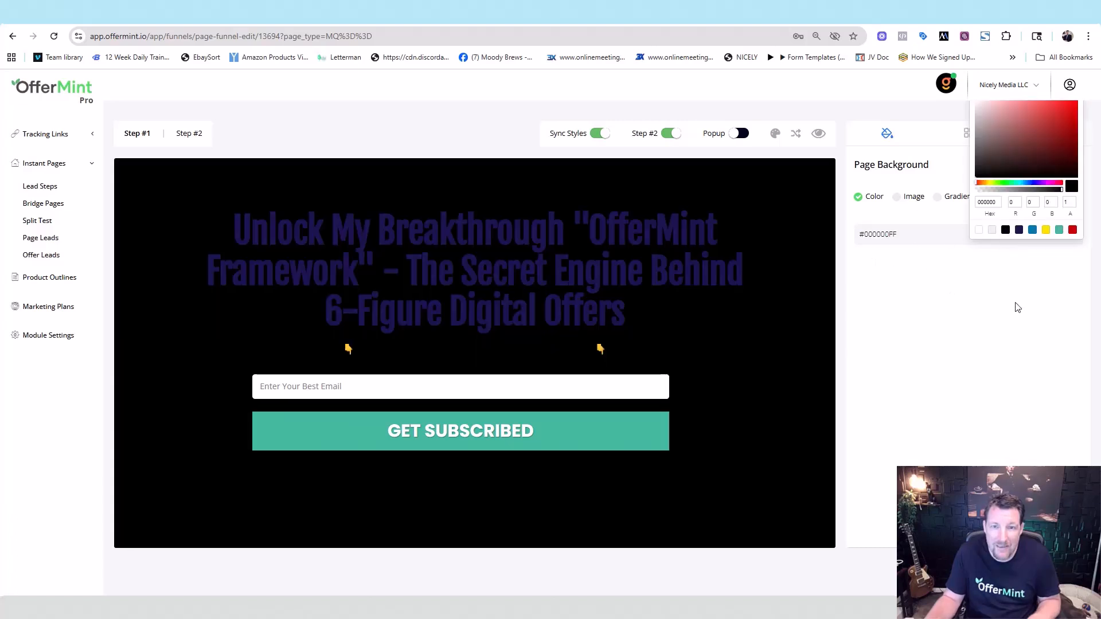
click(1017, 308)
click(897, 197)
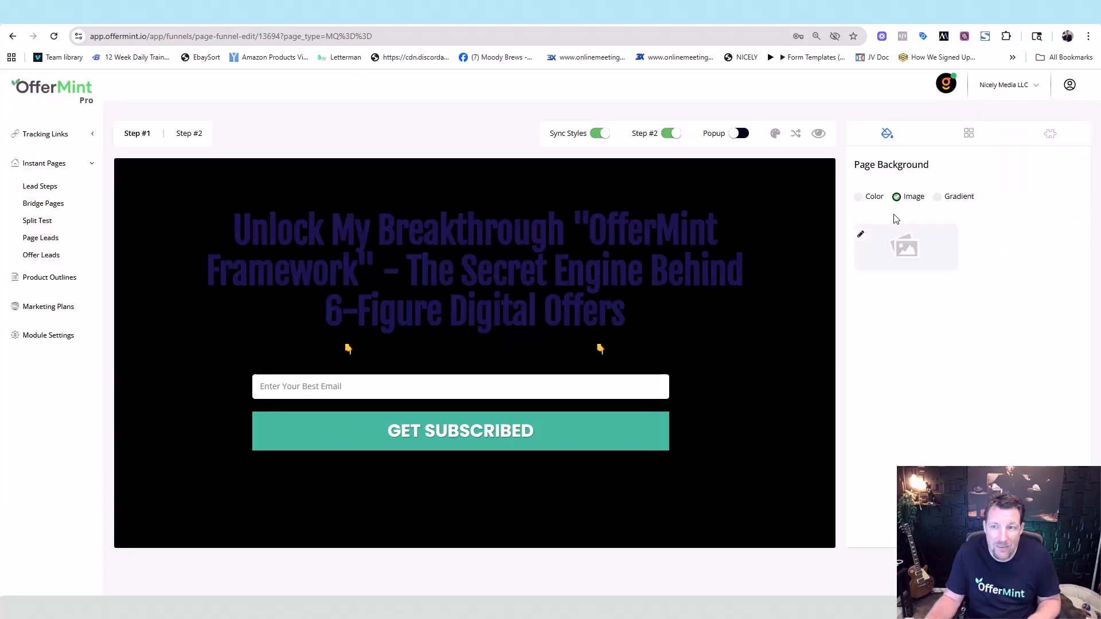
click(941, 197)
click(946, 253)
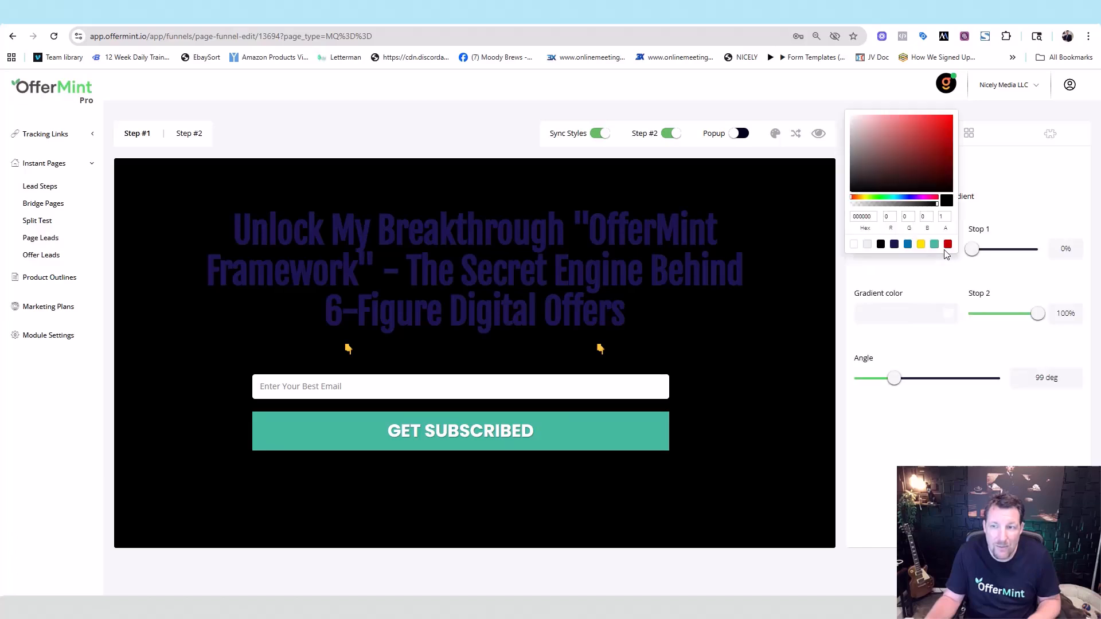
click(949, 313)
click(948, 310)
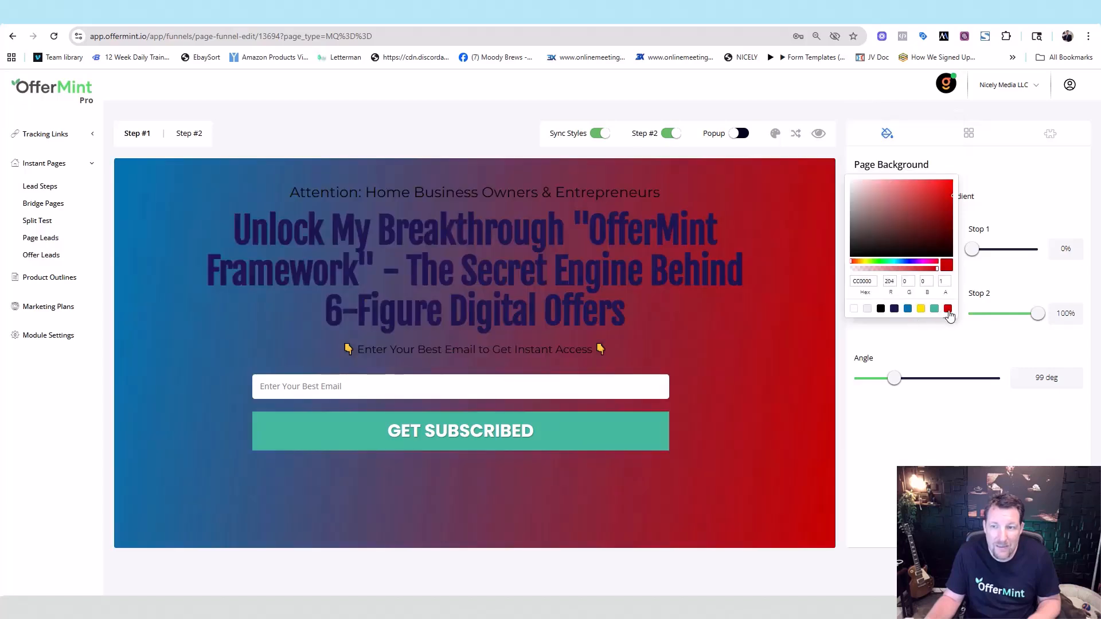
click(881, 310)
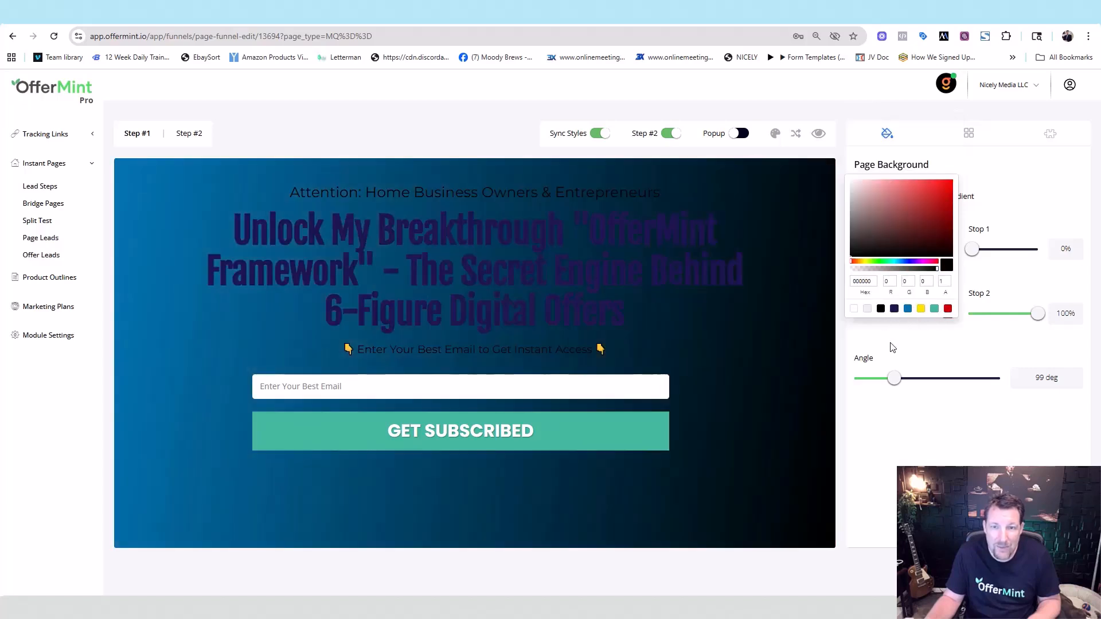
click(922, 436)
- Make the headline and the Attention subheadline text white
click(705, 274)
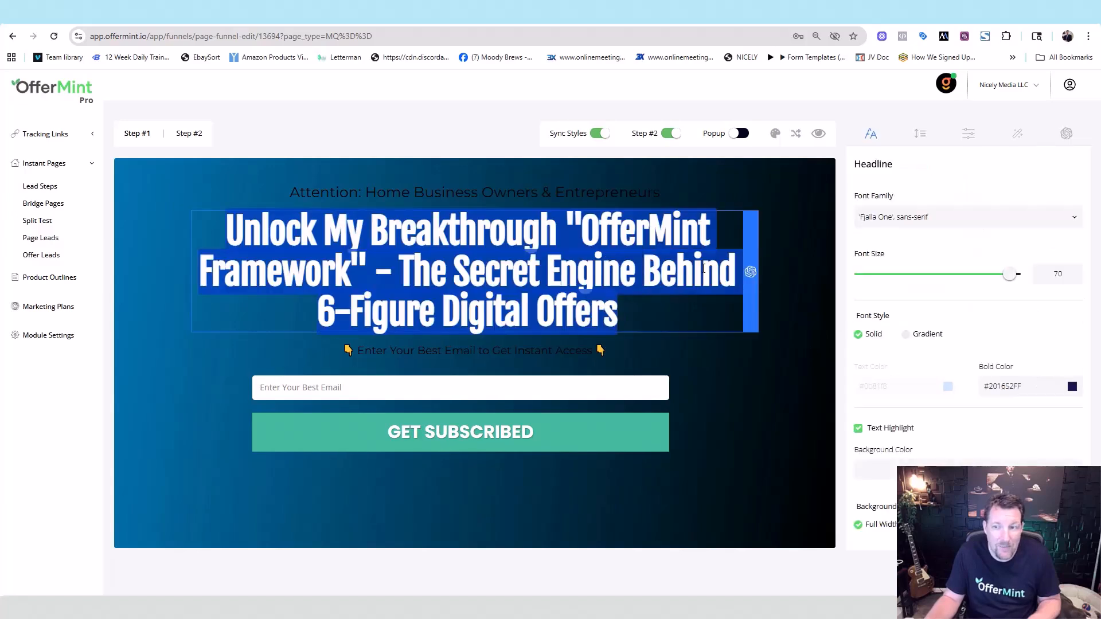
click(1070, 386)
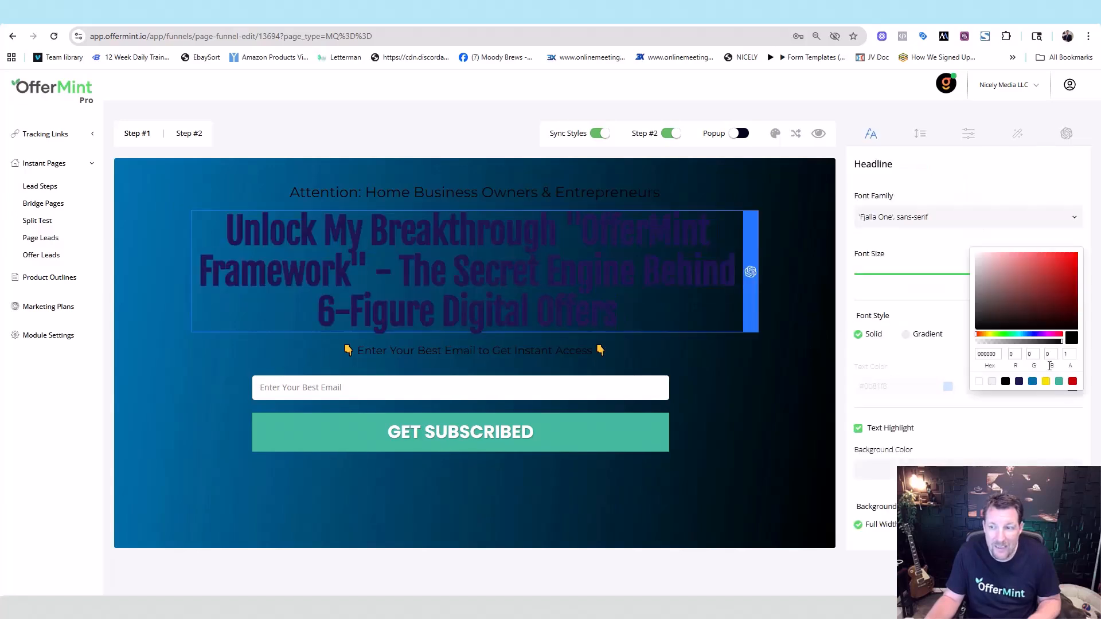
click(981, 383)
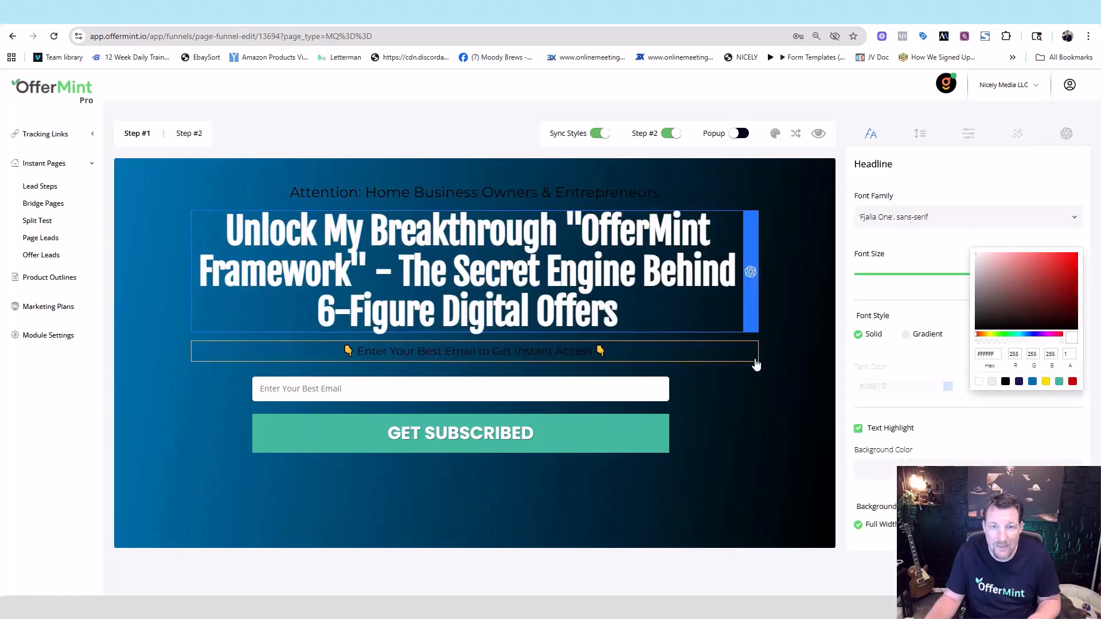
click(594, 194)
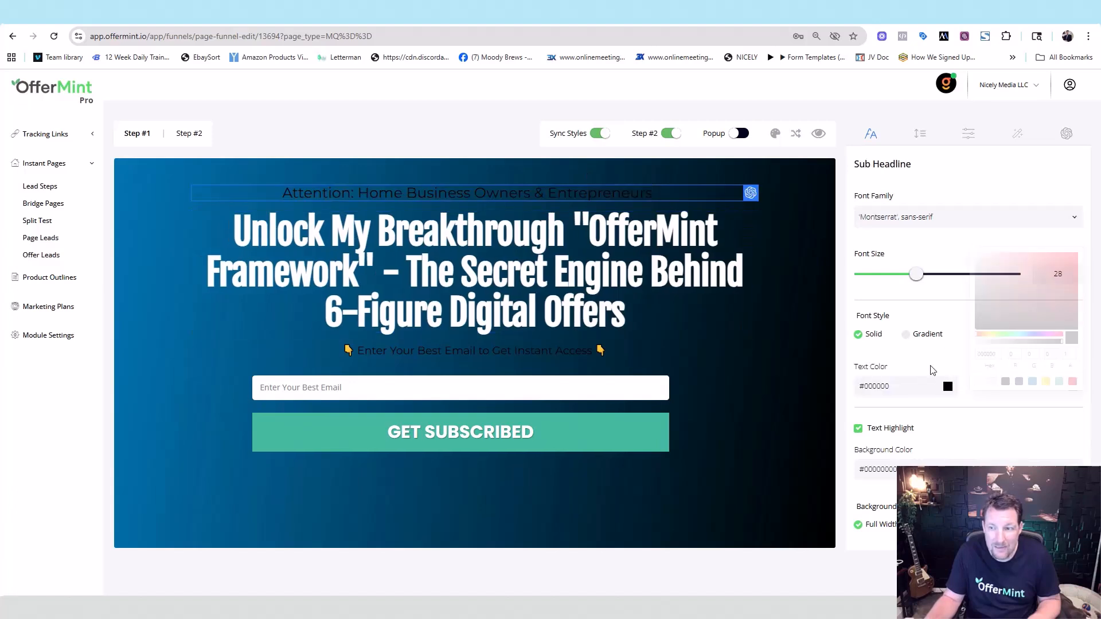
click(949, 387)
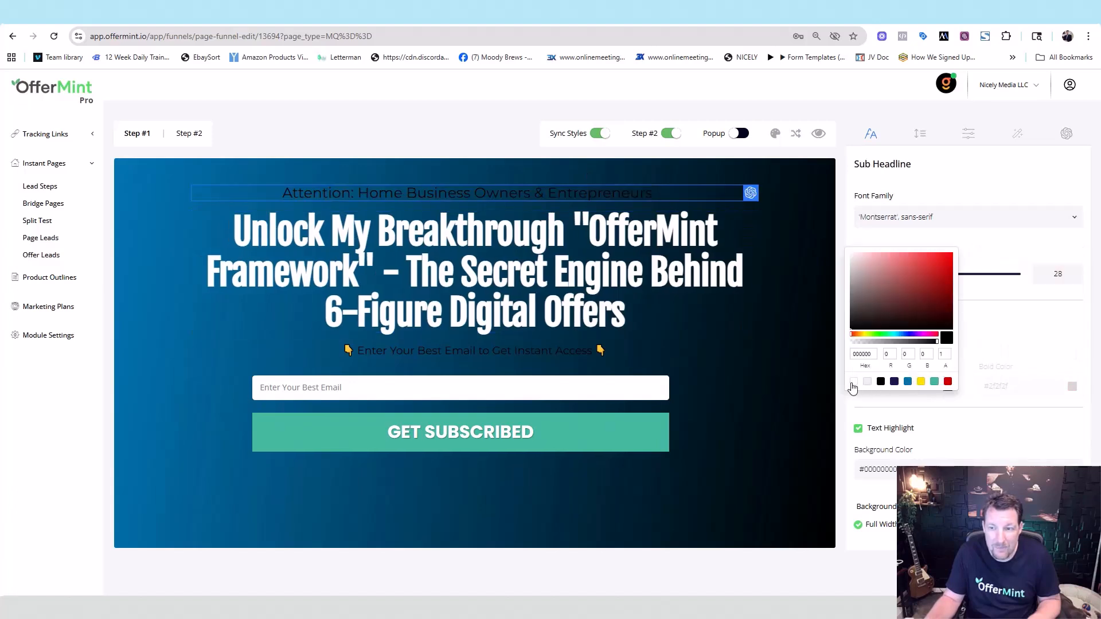
click(855, 388)
click(760, 392)
- Make the email call-to-action line text white
click(579, 350)
triple_click(574, 351)
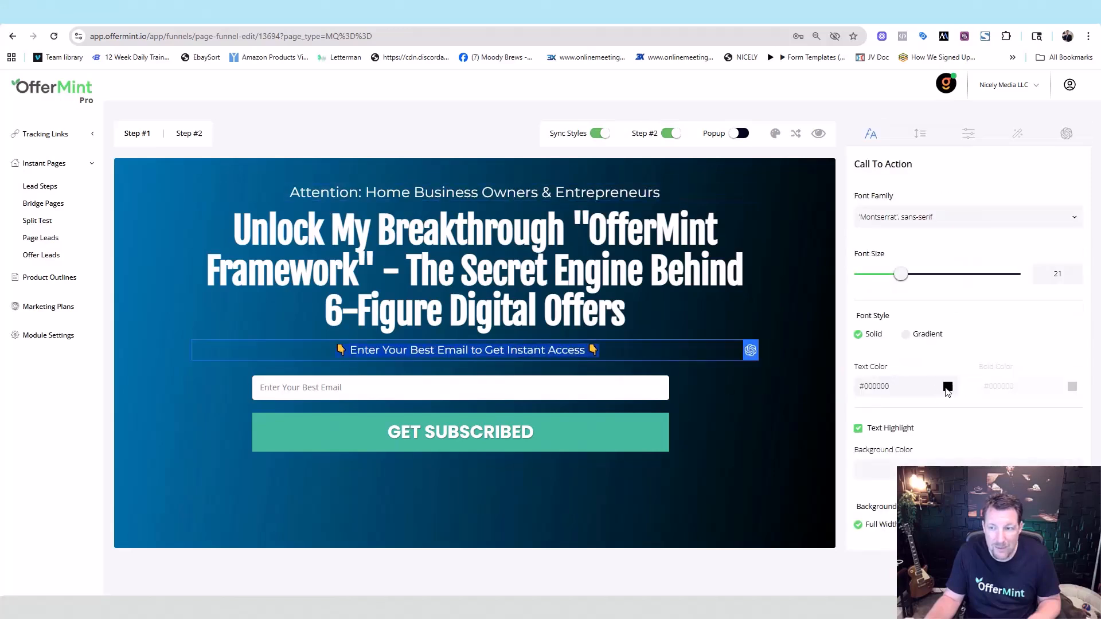
click(947, 387)
click(854, 389)
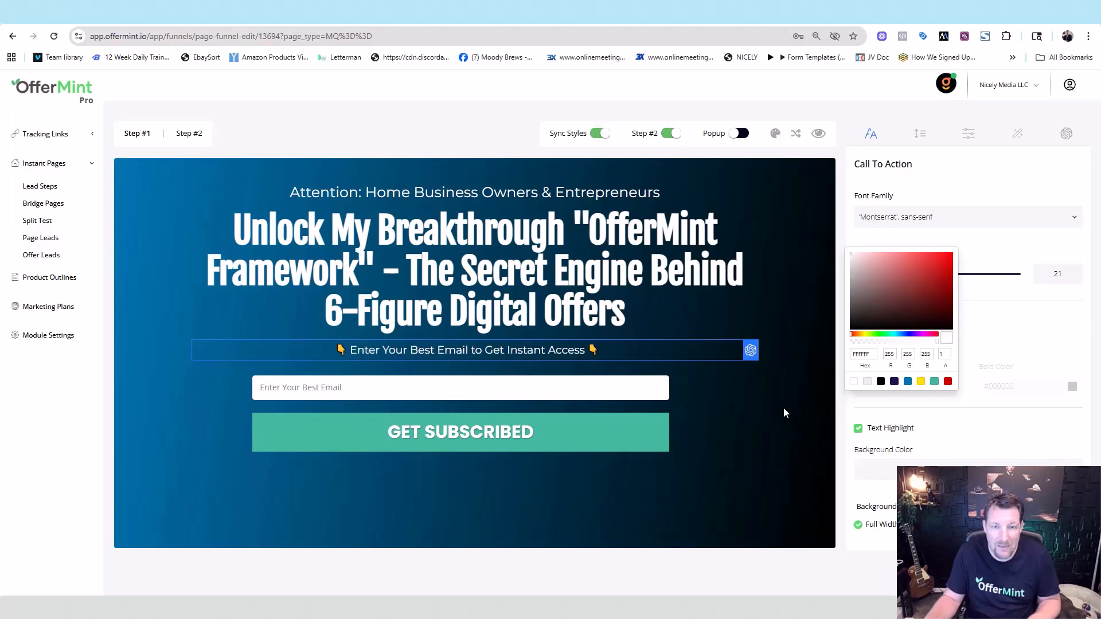
click(790, 404)
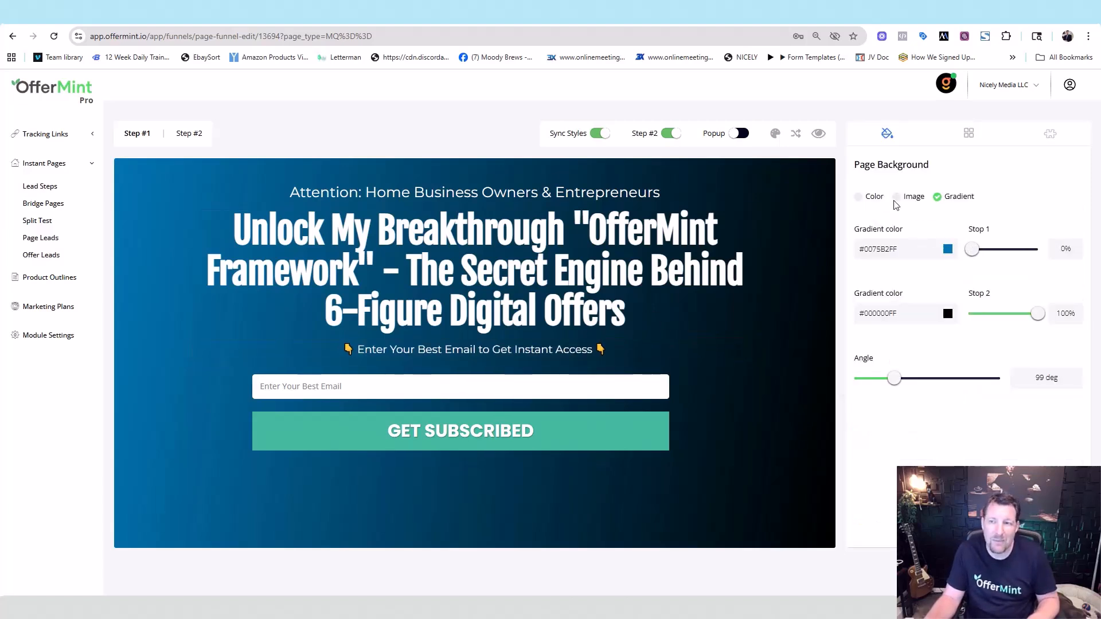
- Switch the page background to an image, keeping the building photo
click(858, 197)
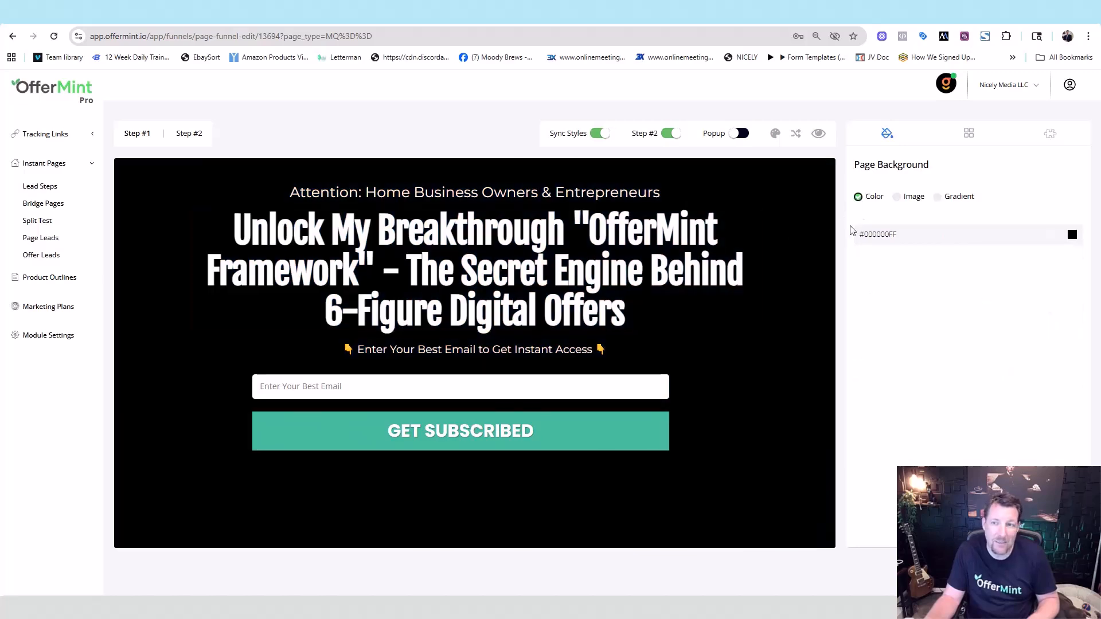
click(896, 196)
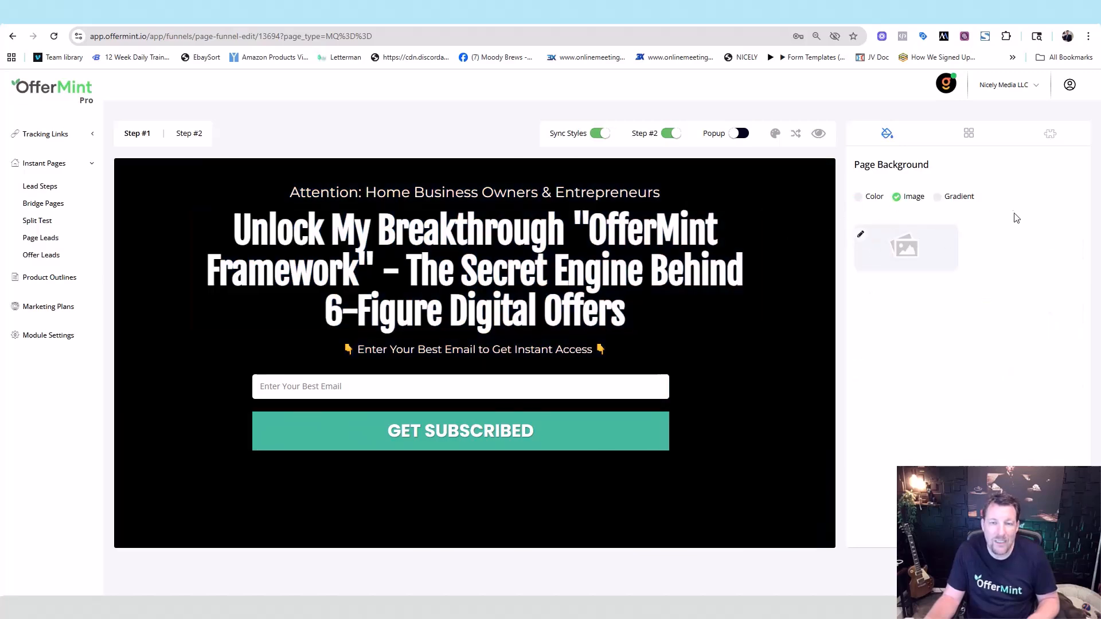
click(860, 234)
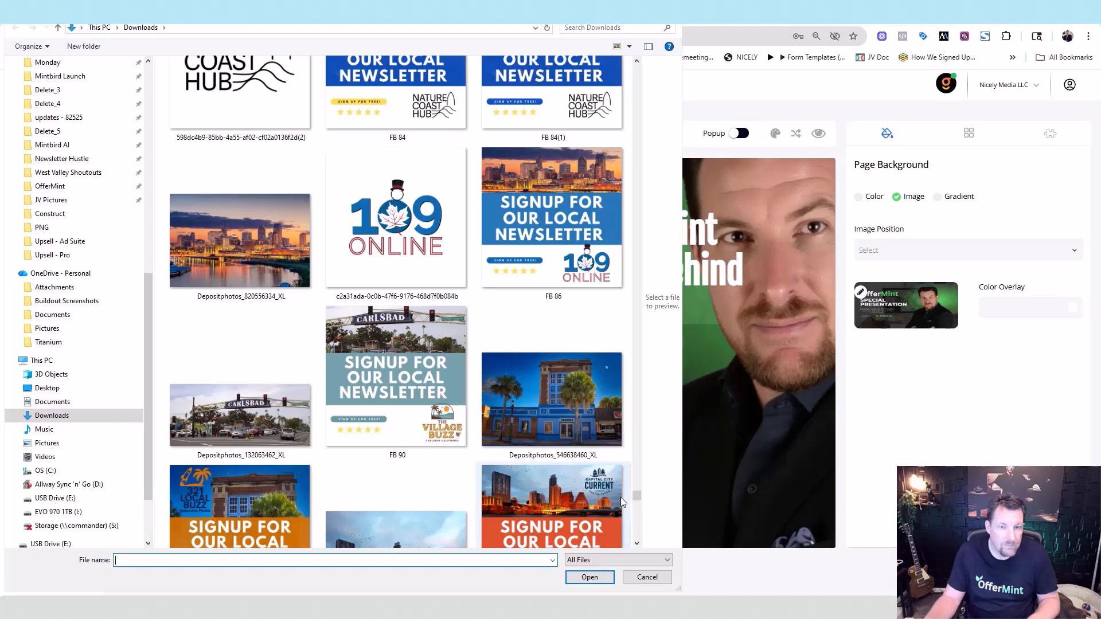
key(Escape)
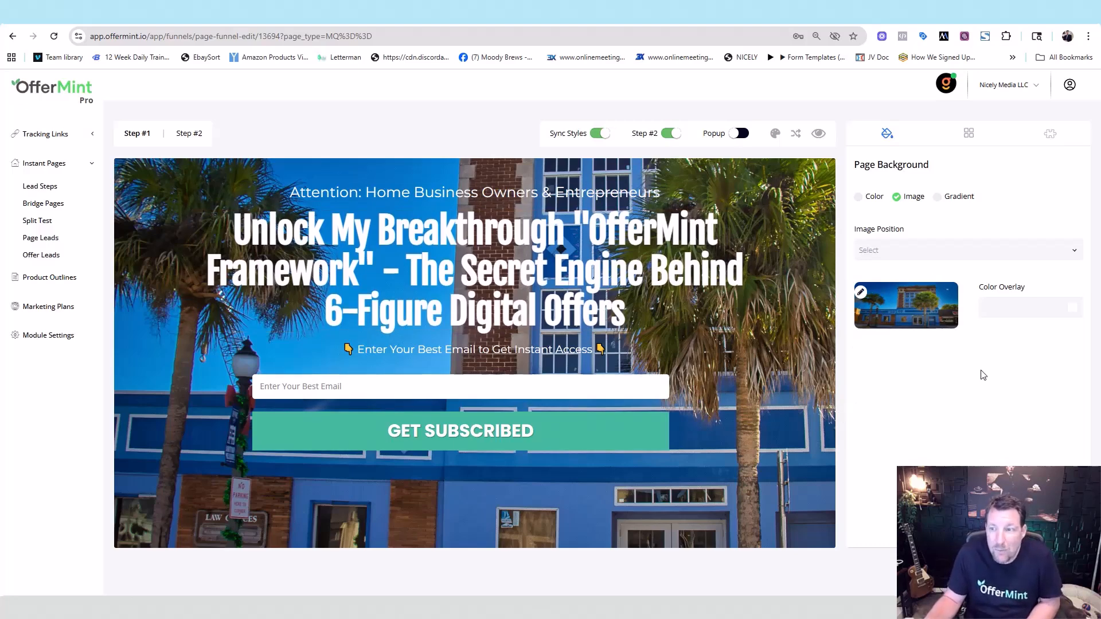
- Tint the background photo with a muted blue #3D6A81FF colour overlay
click(1072, 310)
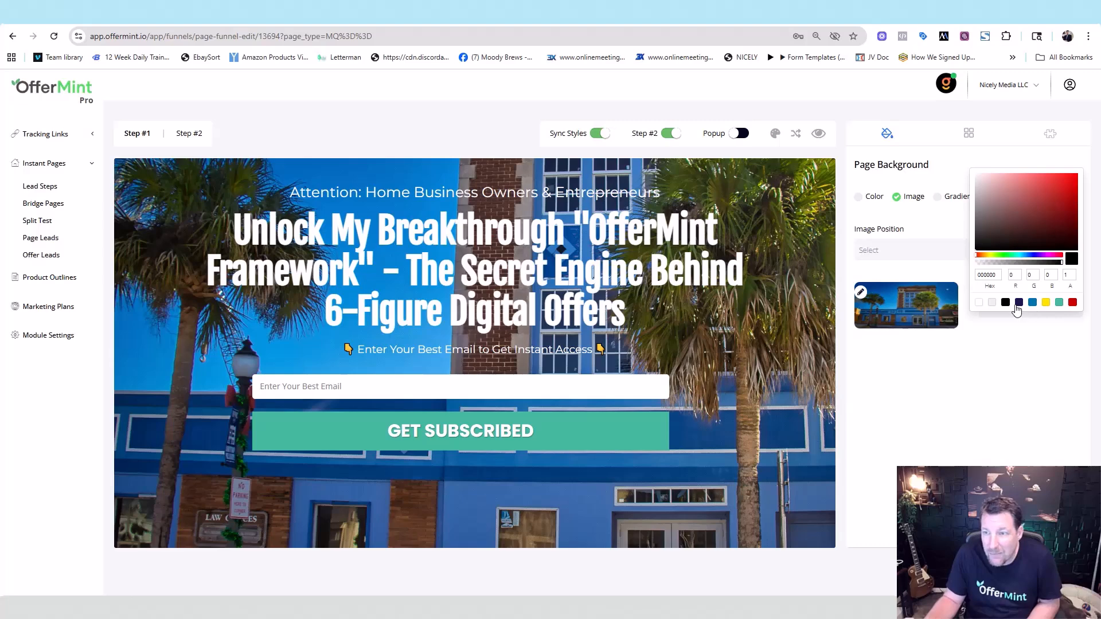
click(1018, 303)
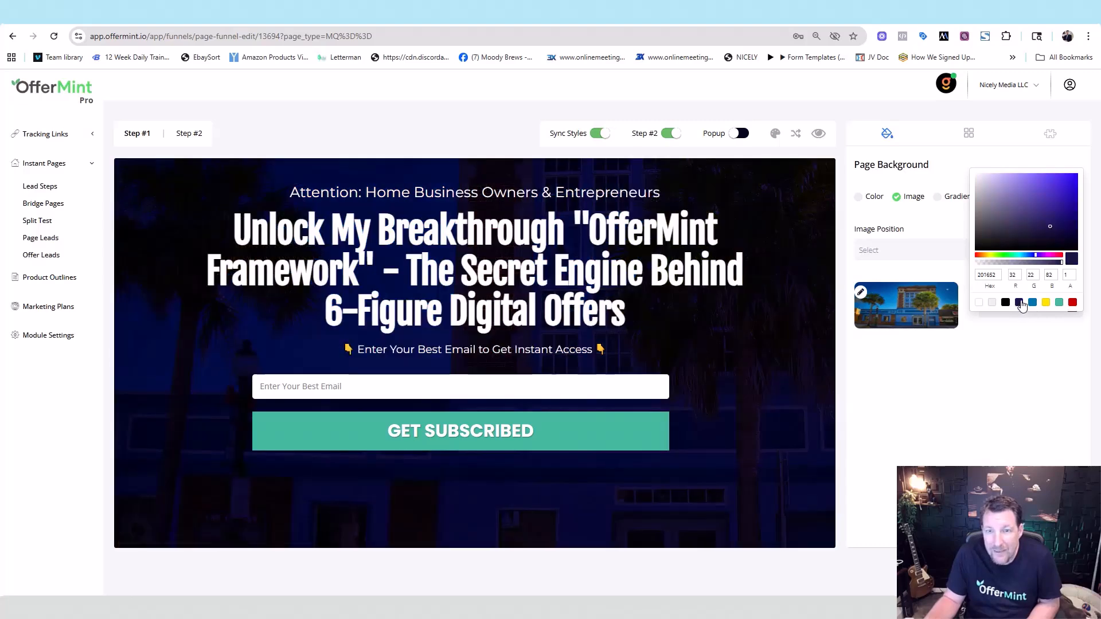
click(1059, 262)
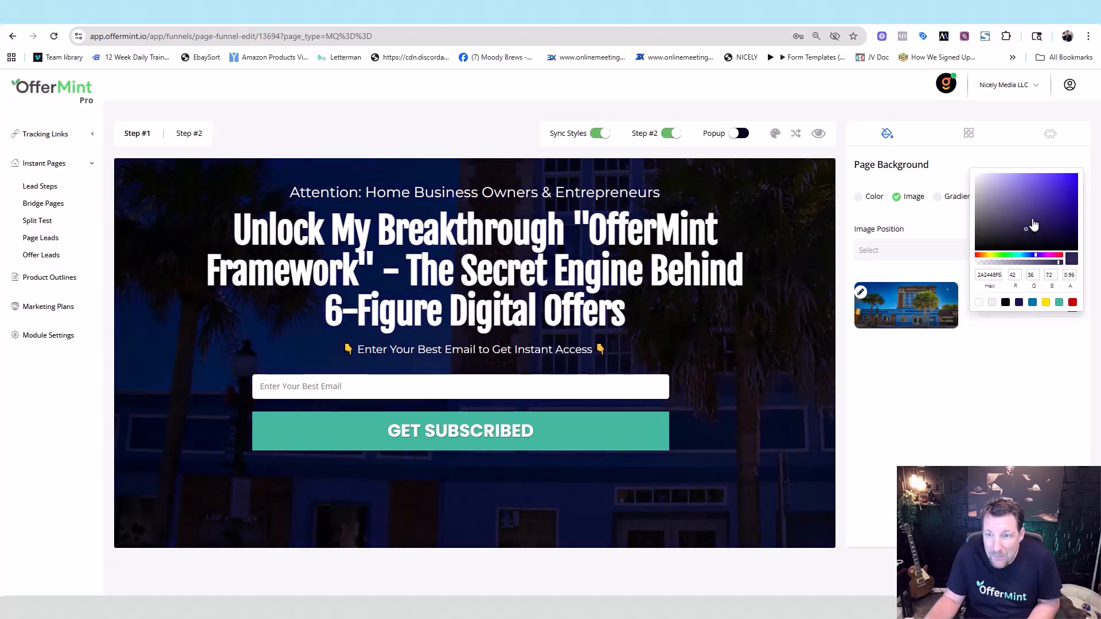
click(1055, 192)
mouse_move(1056, 191)
mouse_down()
mouse_move(998, 229)
mouse_move(1052, 209)
mouse_move(997, 184)
mouse_move(996, 215)
mouse_move(1032, 189)
mouse_move(1038, 216)
mouse_move(1057, 190)
mouse_move(1057, 218)
mouse_up()
click(1019, 302)
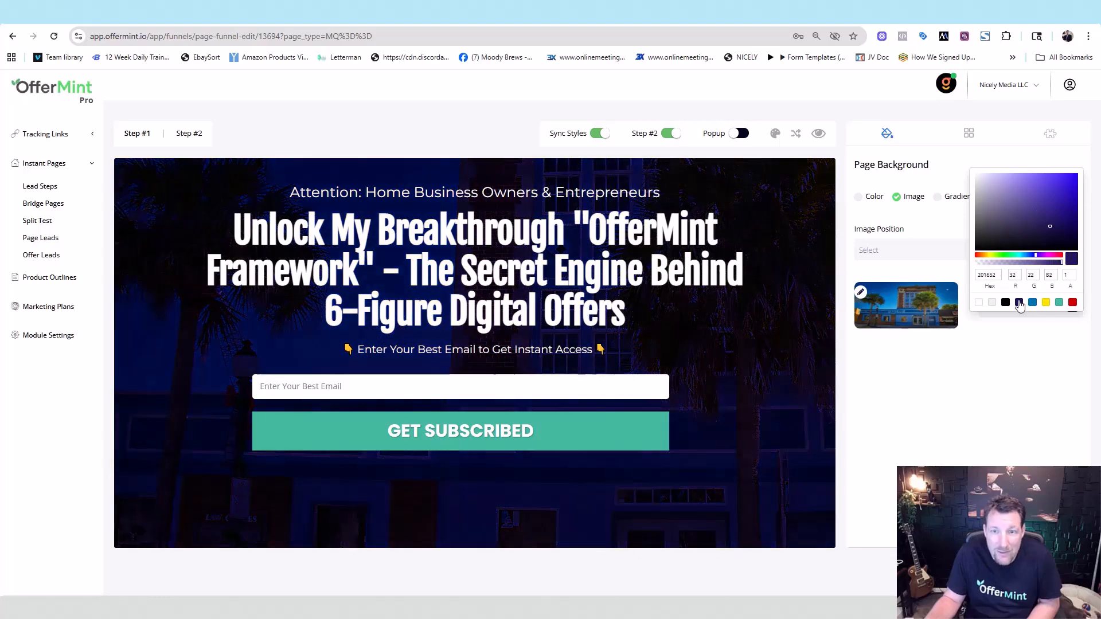
click(1031, 304)
mouse_move(1041, 240)
mouse_down()
mouse_move(991, 248)
mouse_move(1011, 200)
mouse_move(1003, 229)
mouse_move(1045, 228)
mouse_move(1029, 212)
mouse_up()
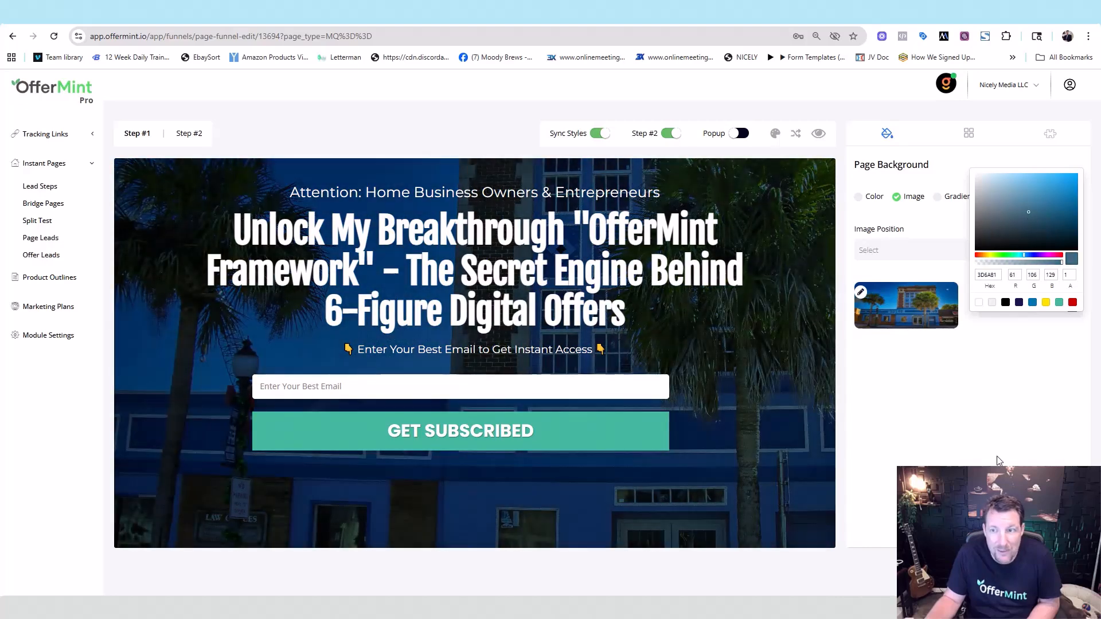
click(988, 347)
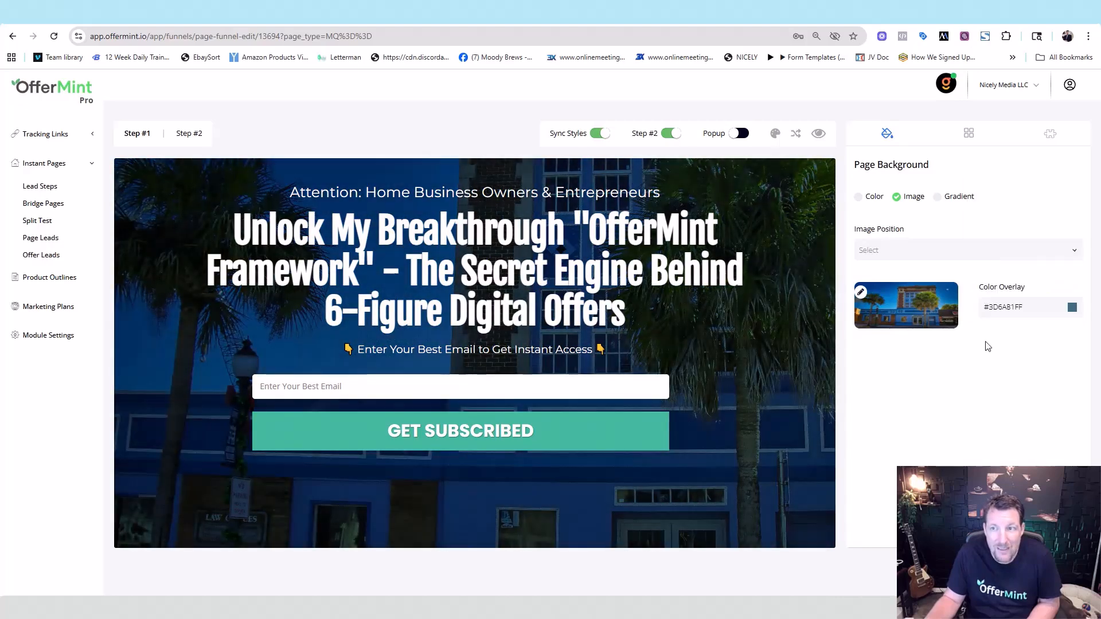
- Compare colour and gradient backgrounds, then settle back on the building photo
click(858, 197)
click(896, 201)
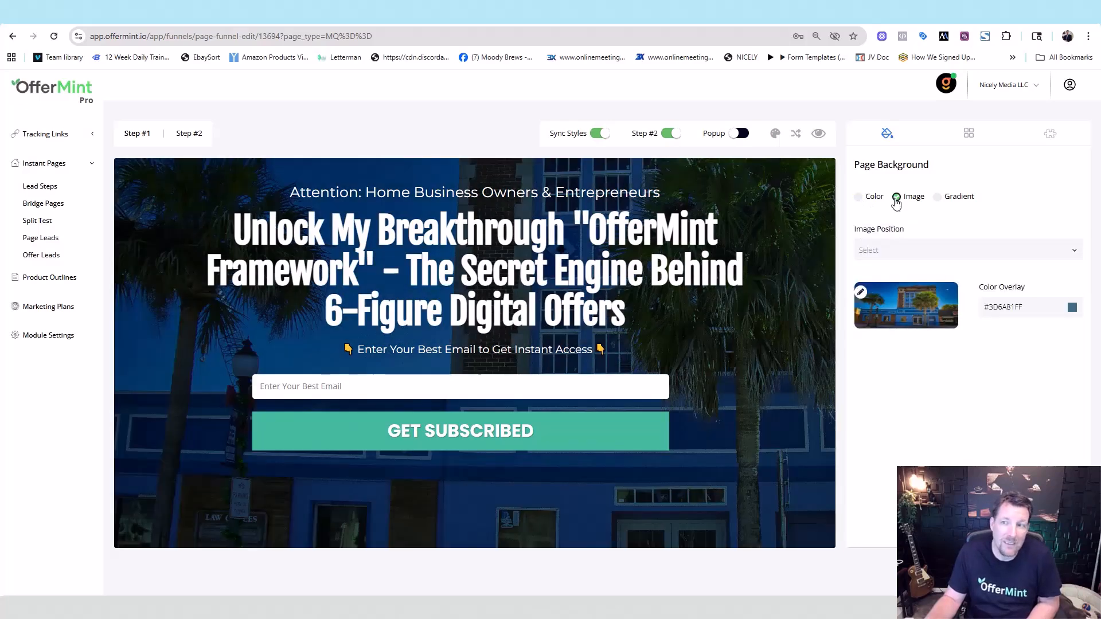
click(939, 199)
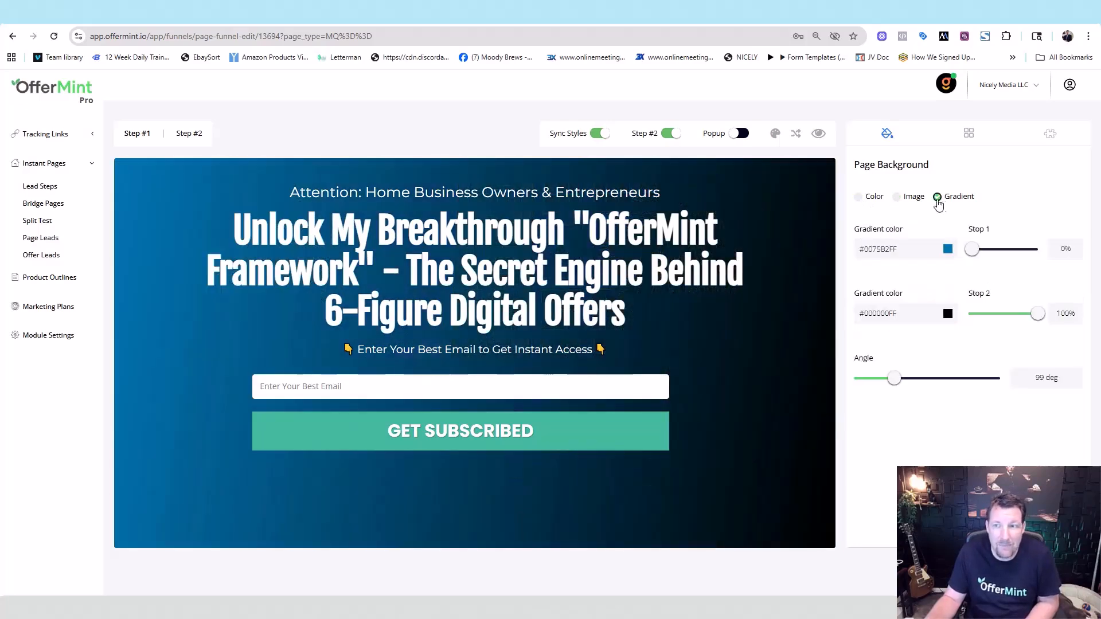
click(898, 198)
click(858, 198)
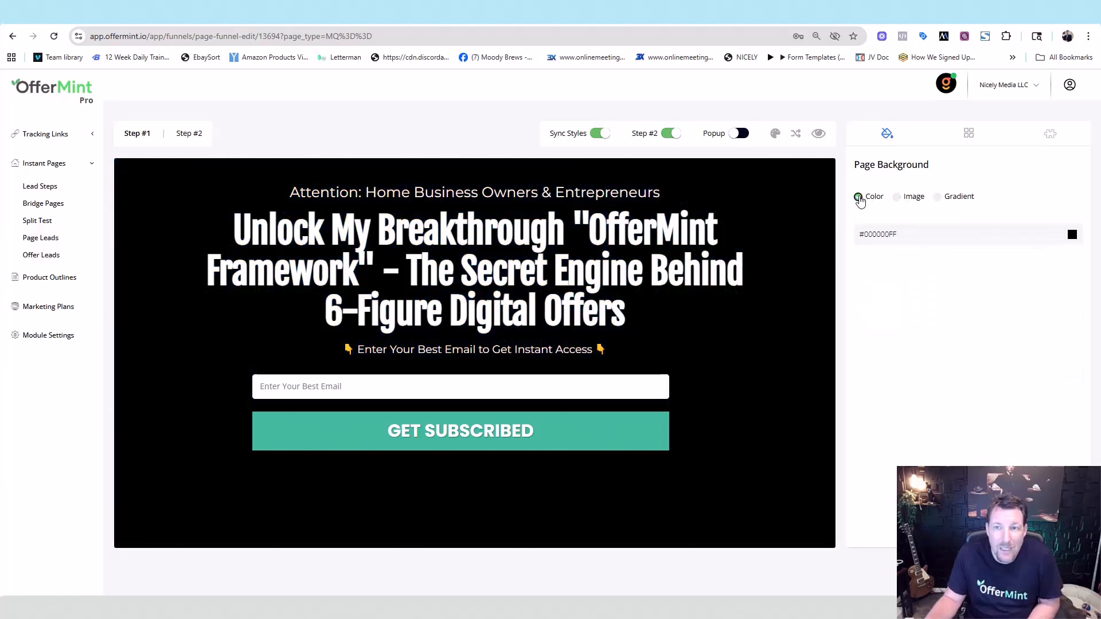
click(897, 198)
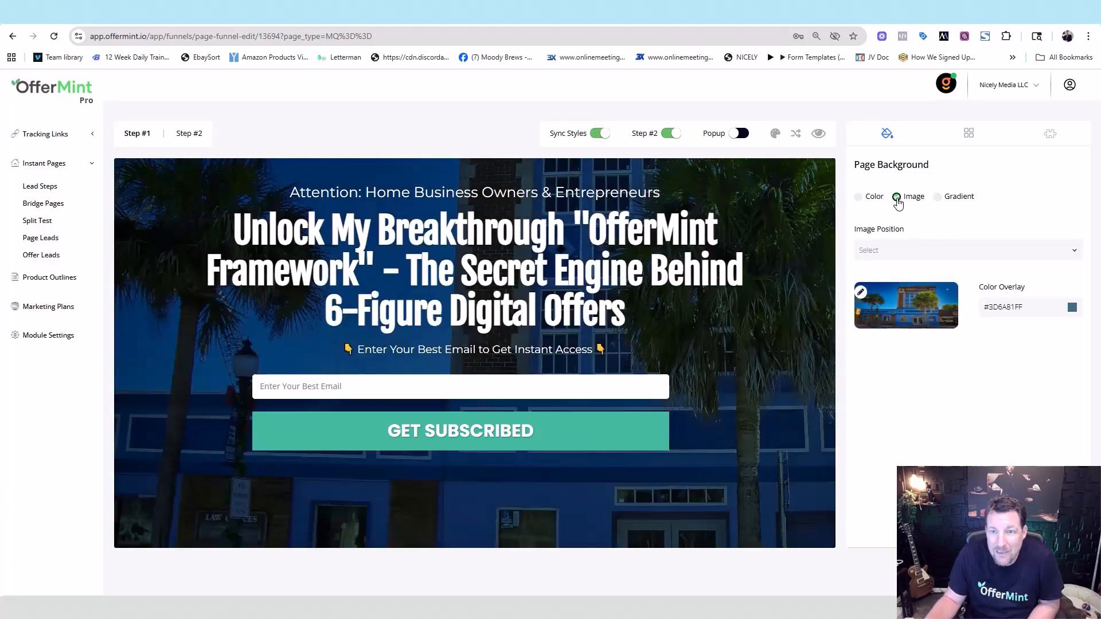
- Cycle through template sizes until the wide black content box layout returns
click(796, 137)
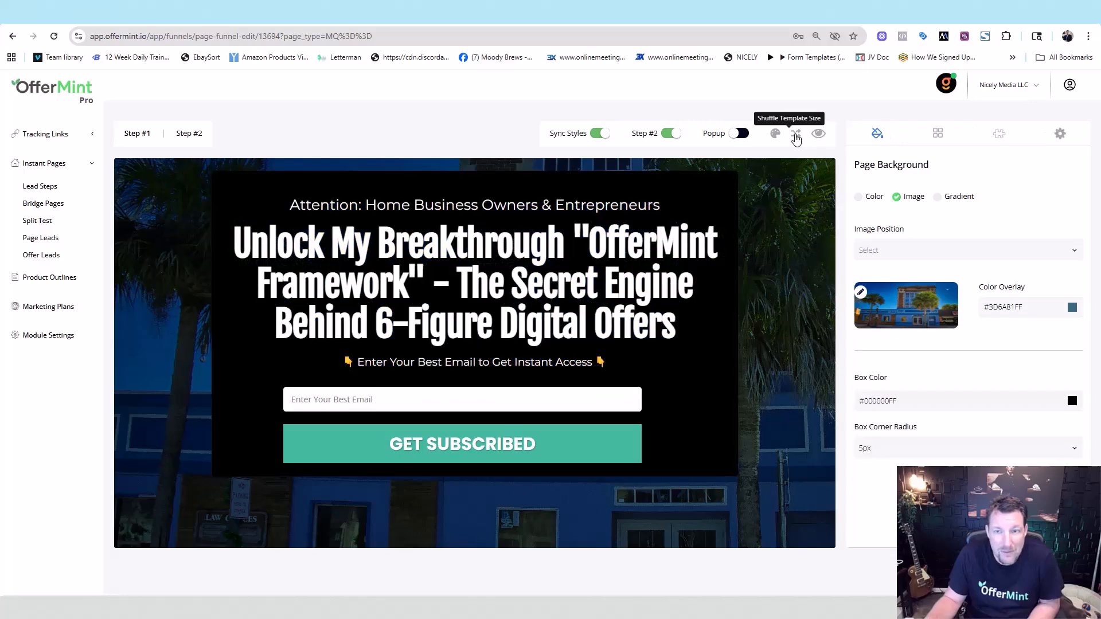
click(796, 136)
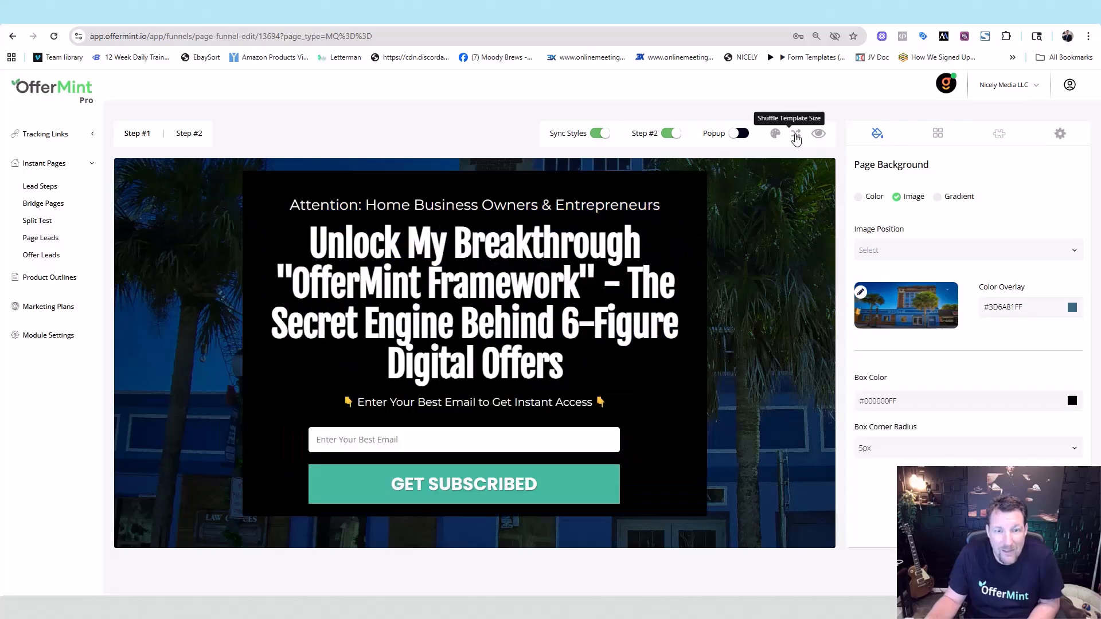
click(796, 137)
click(796, 137)
click(796, 136)
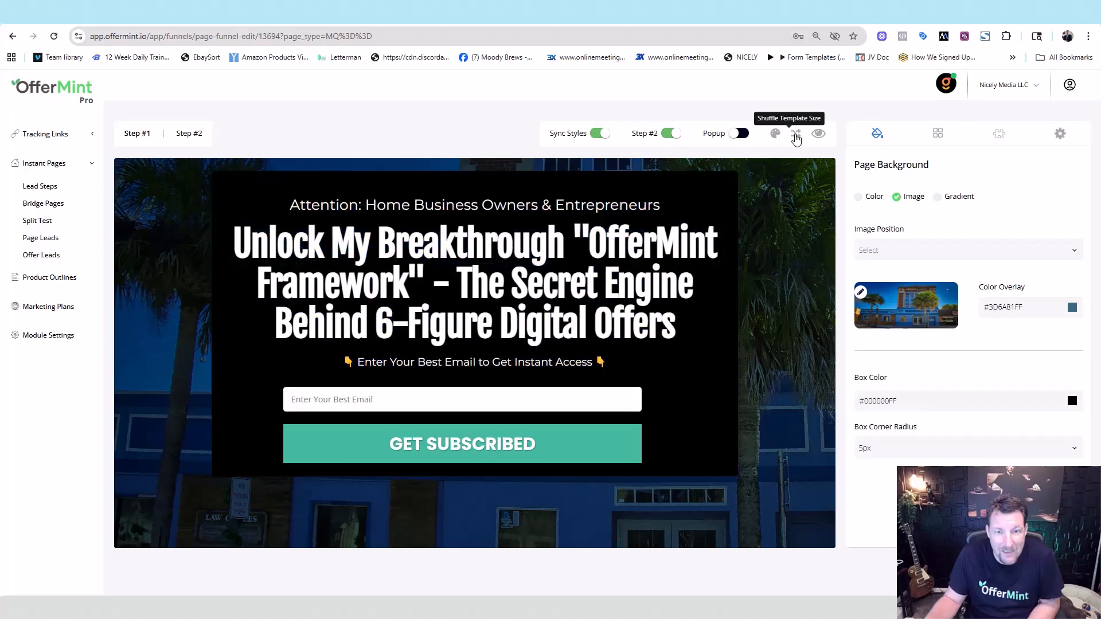
click(796, 137)
click(796, 137)
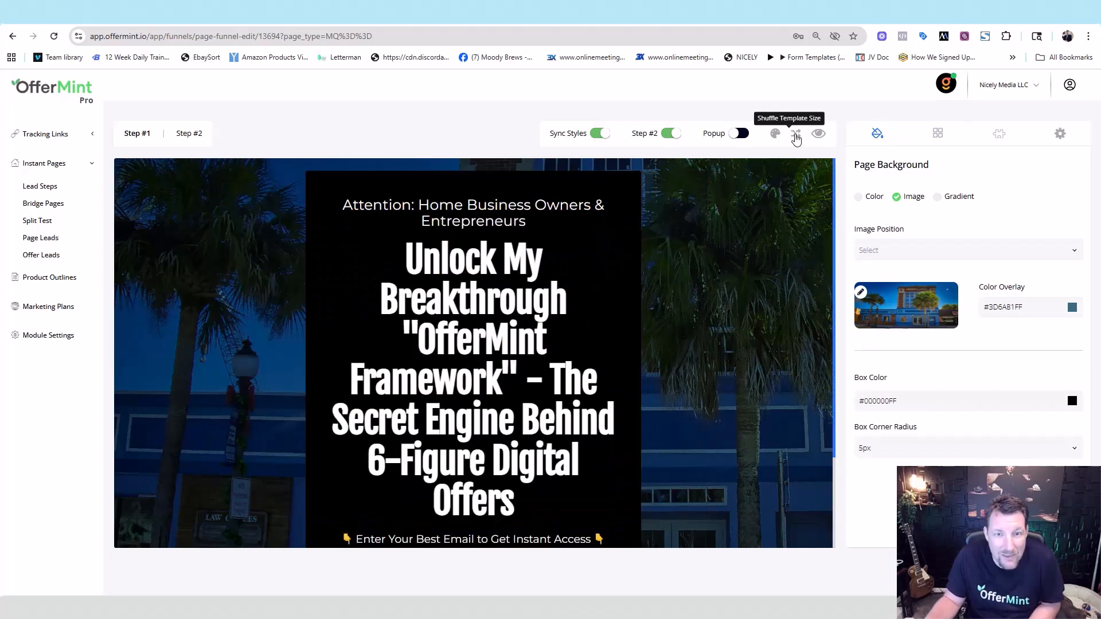
click(796, 137)
click(796, 136)
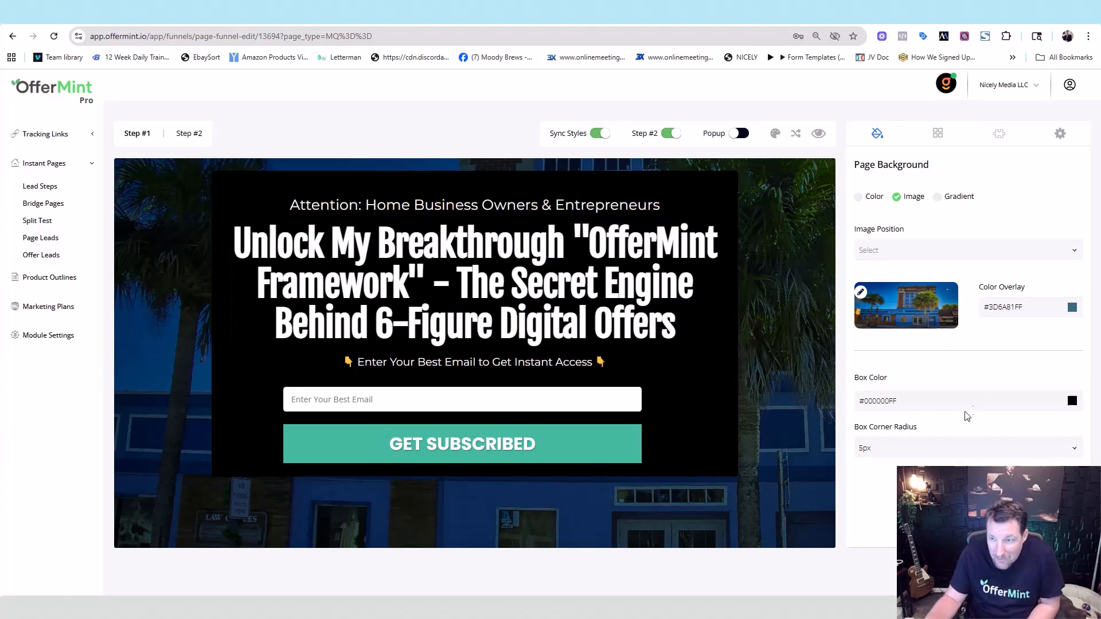
- Give the content box 25px rounded corners and a semi-transparent black fill (#00000094)
click(1076, 450)
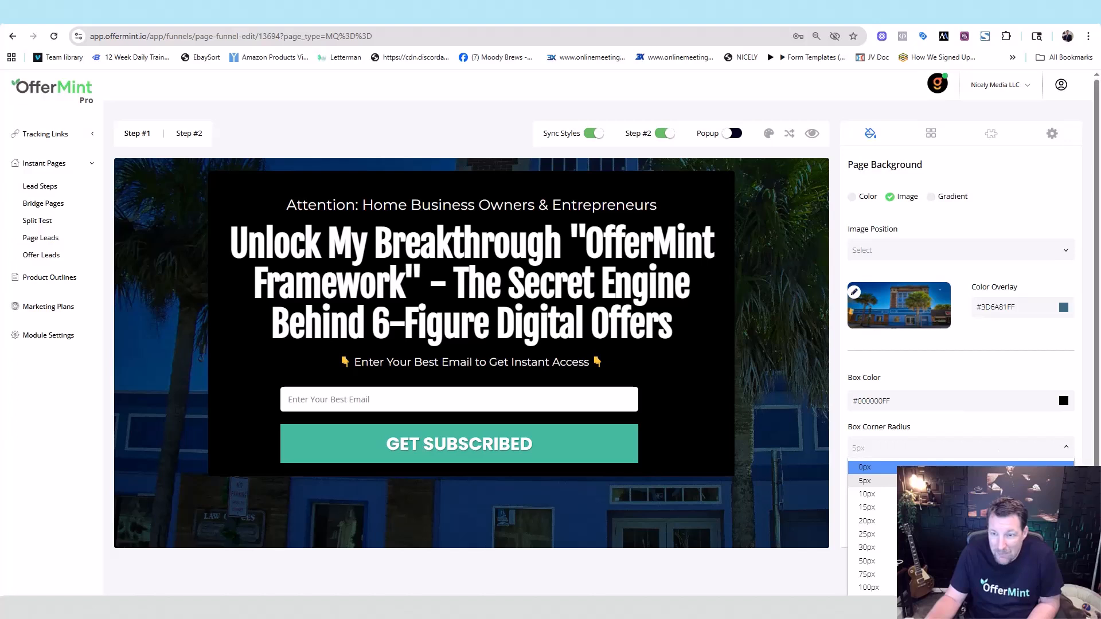
click(866, 534)
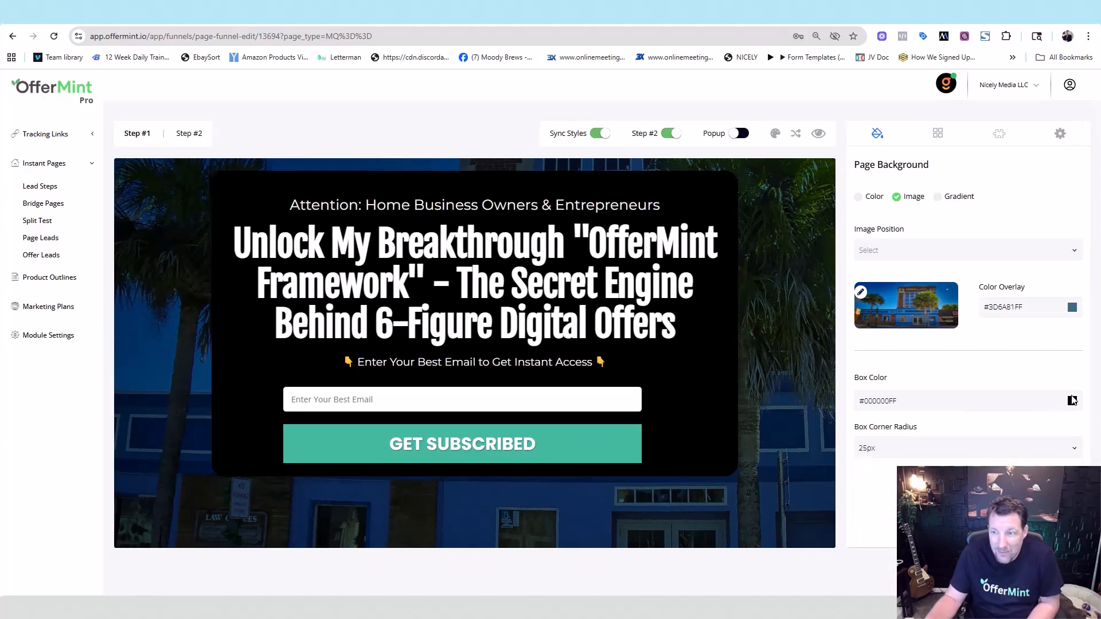
click(1072, 400)
drag(1062, 359, 1028, 363)
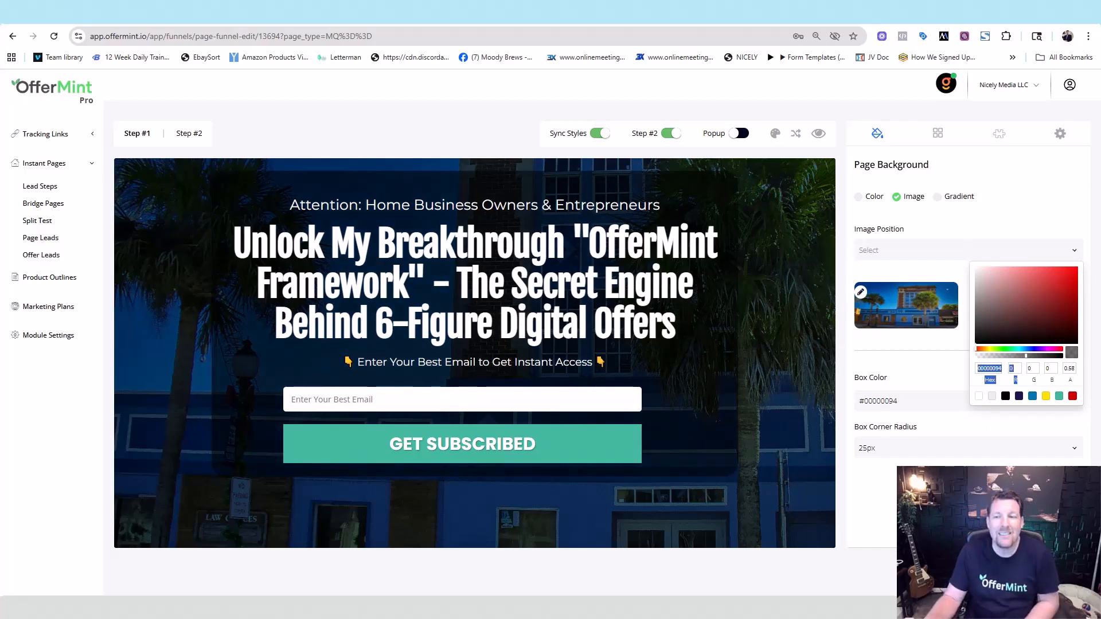
- Make the GET SUBSCRIBED button blue (#0075B2FF), then preview Step #2 and return to Step #1
click(602, 457)
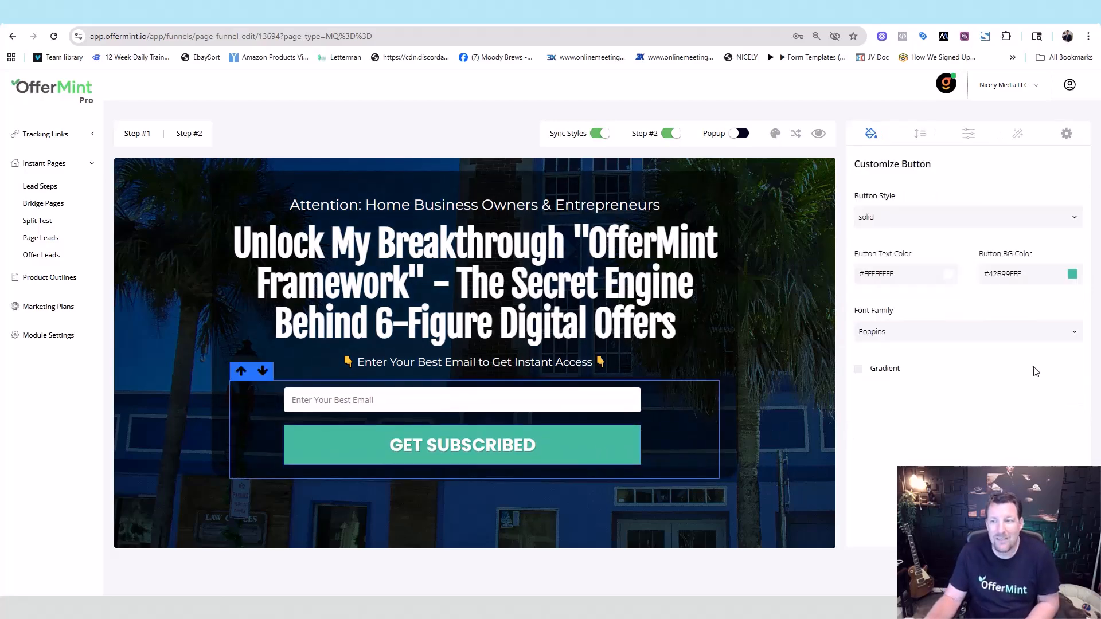
click(1071, 275)
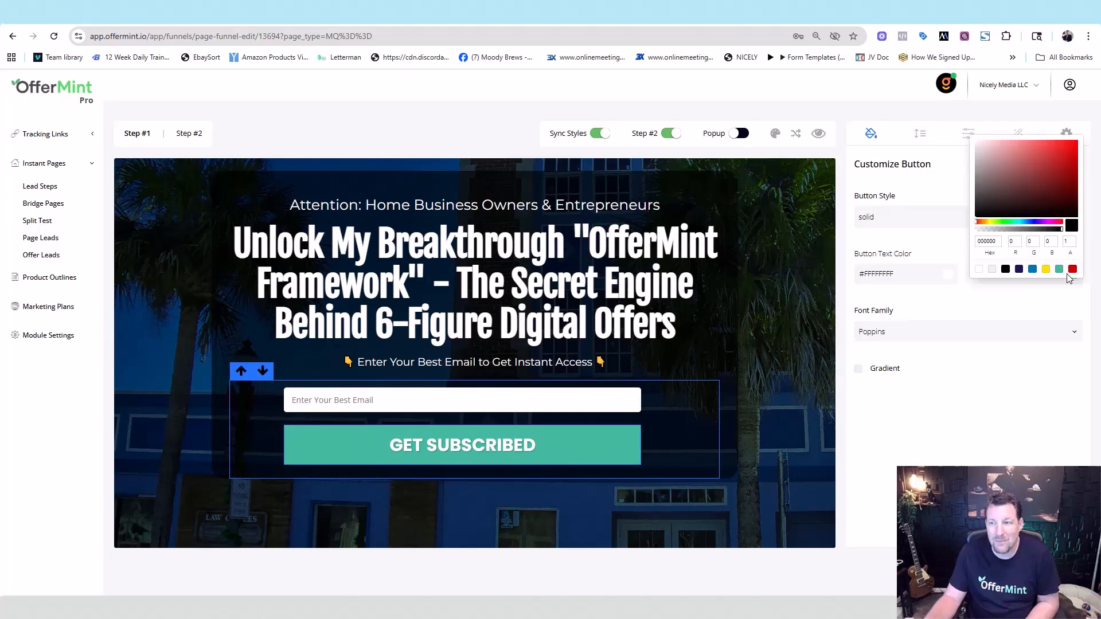
click(1033, 269)
click(986, 455)
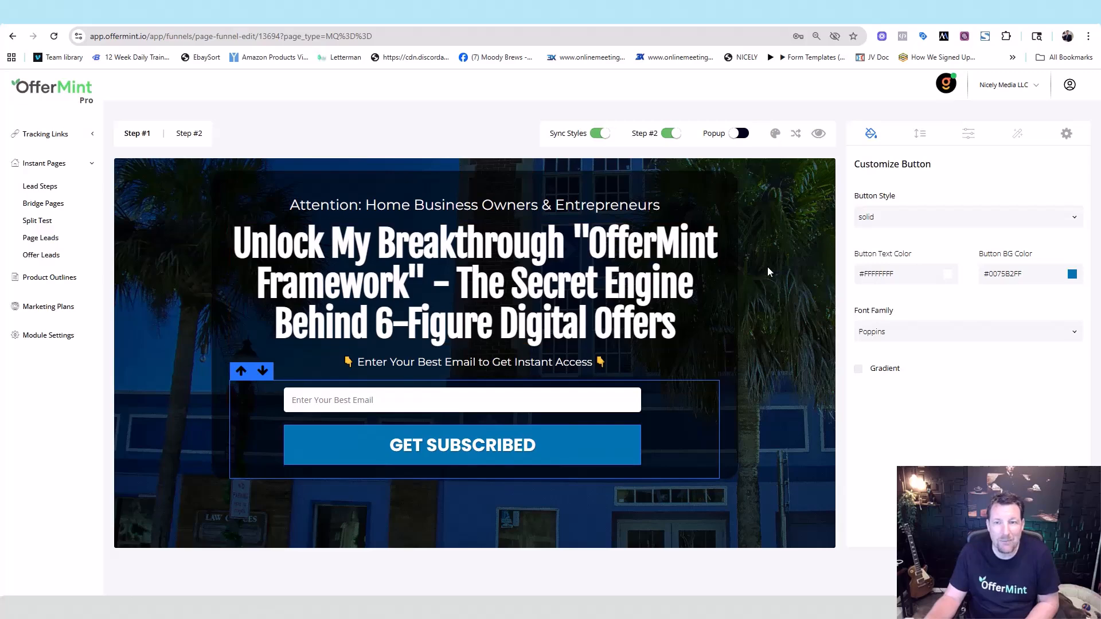
click(189, 138)
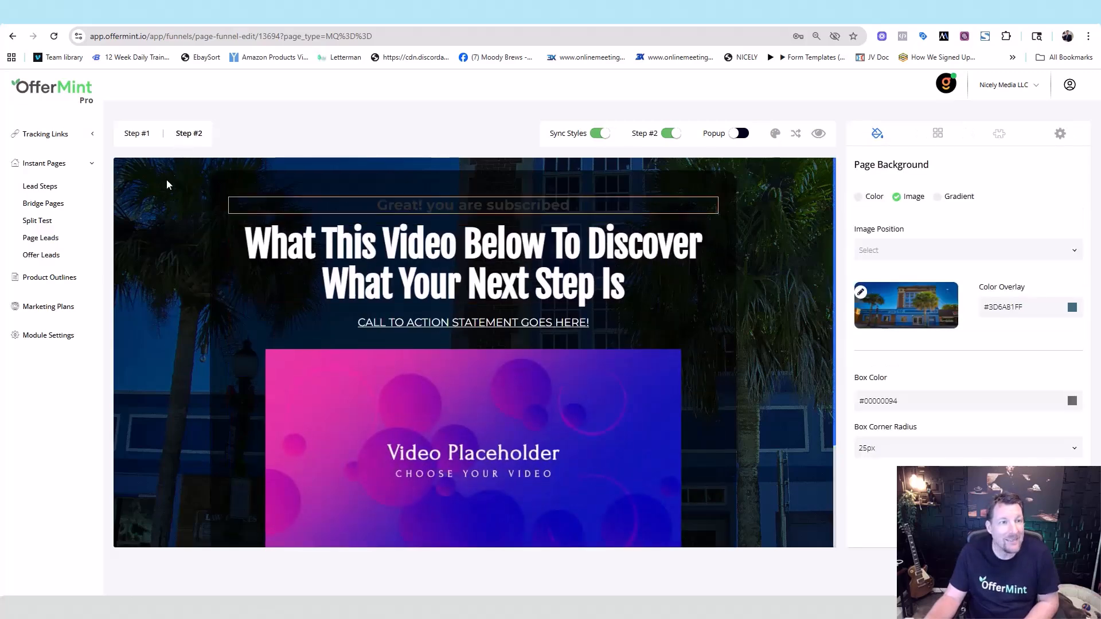
click(129, 136)
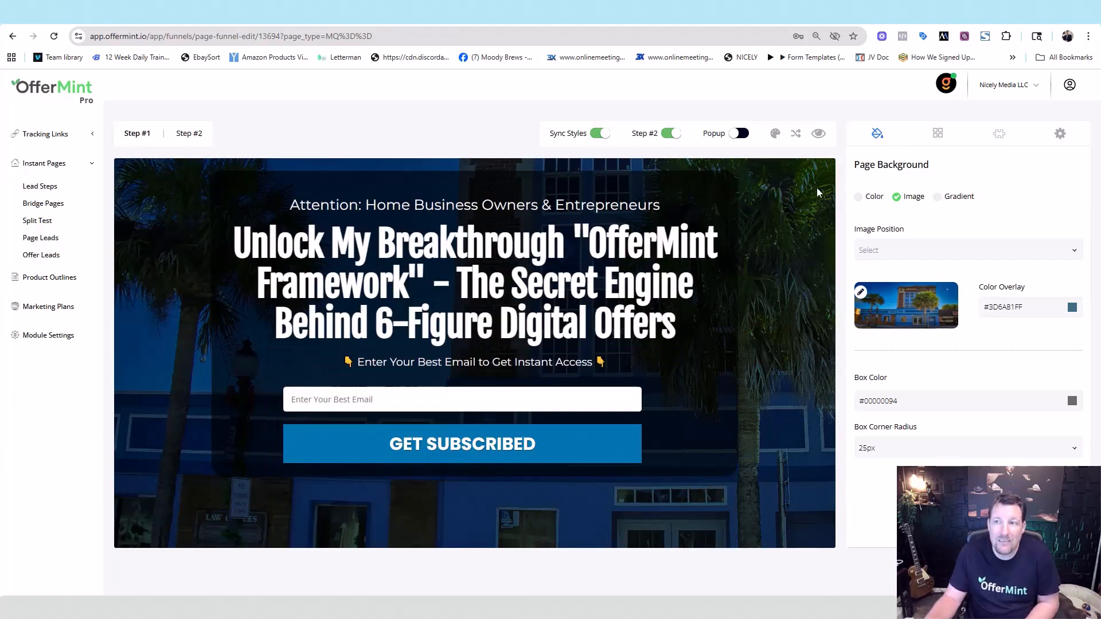
- Replace the building photo with a blue-to-teal gradient (#0075B2FF to #42B99FFF) on the opt-in page
click(938, 139)
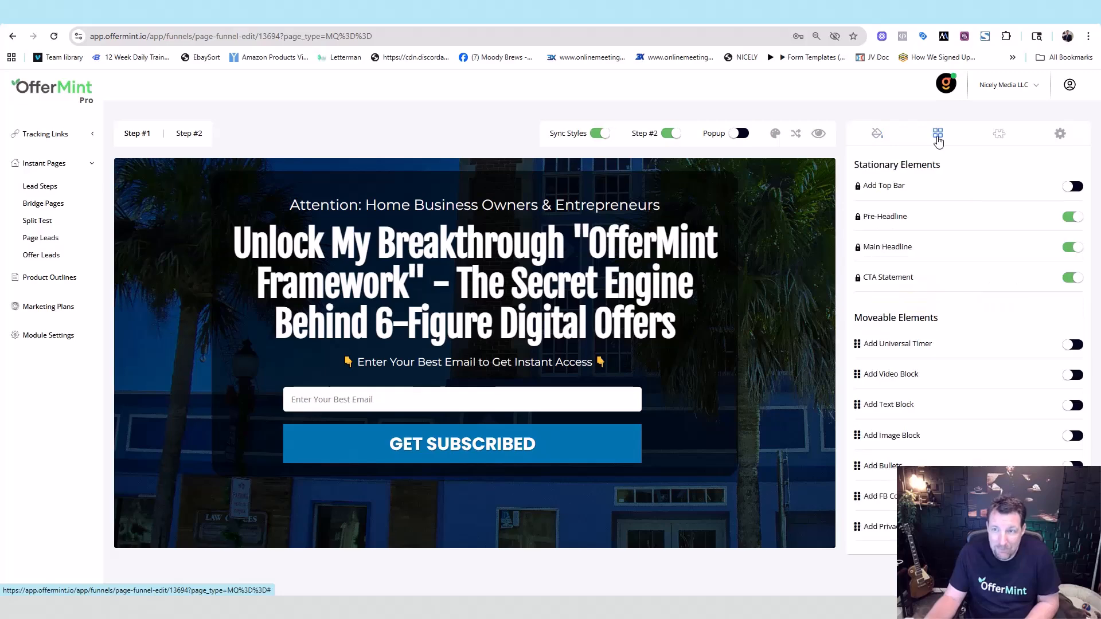
click(998, 135)
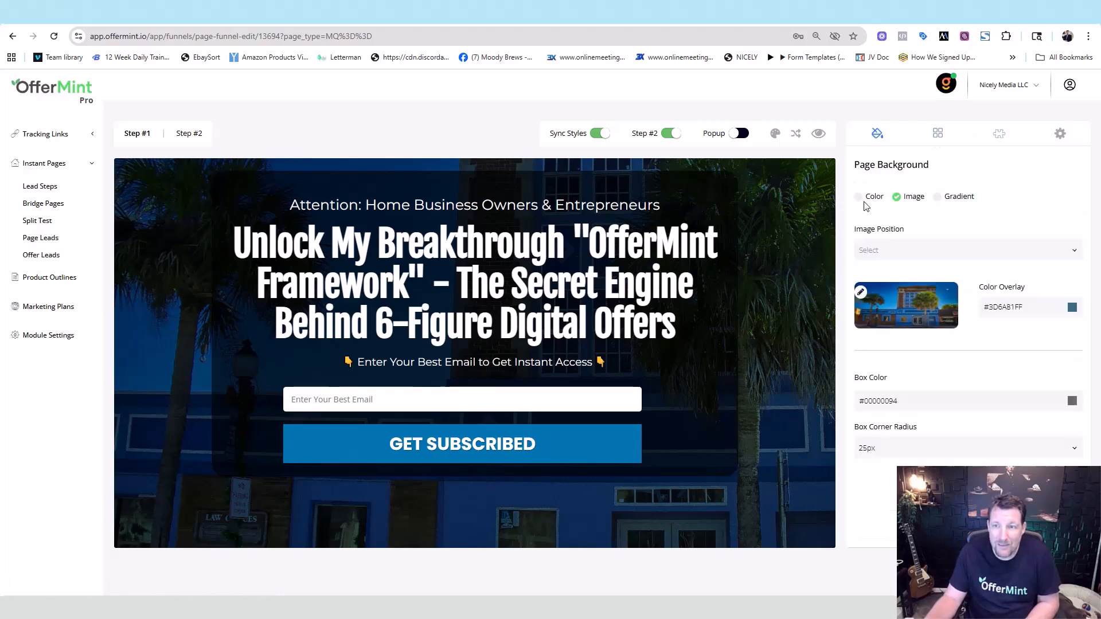
click(859, 197)
click(895, 197)
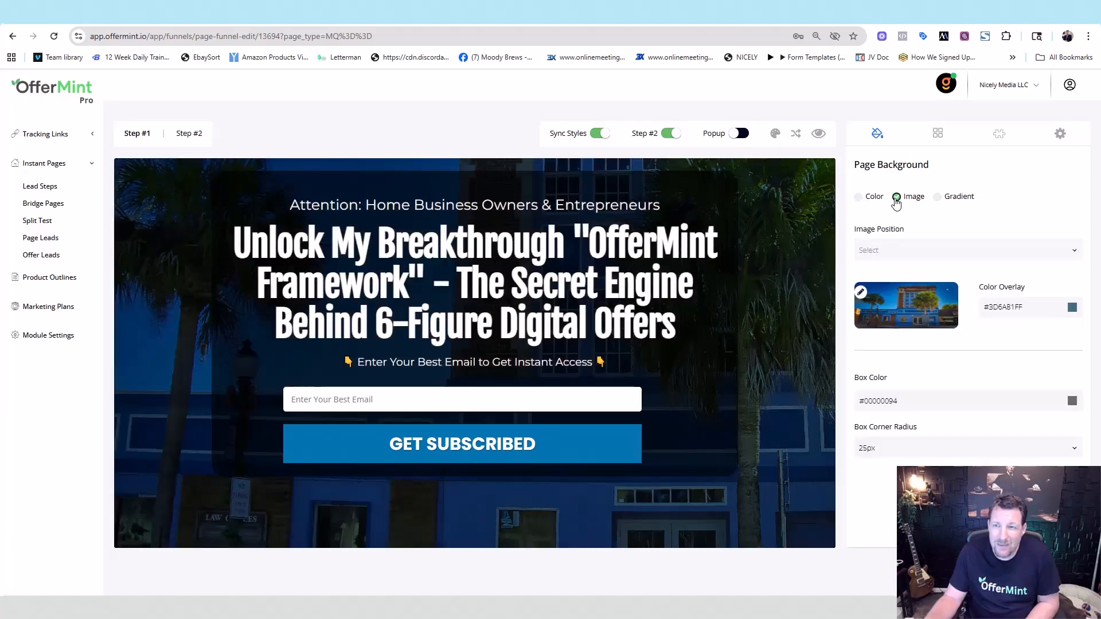
click(939, 196)
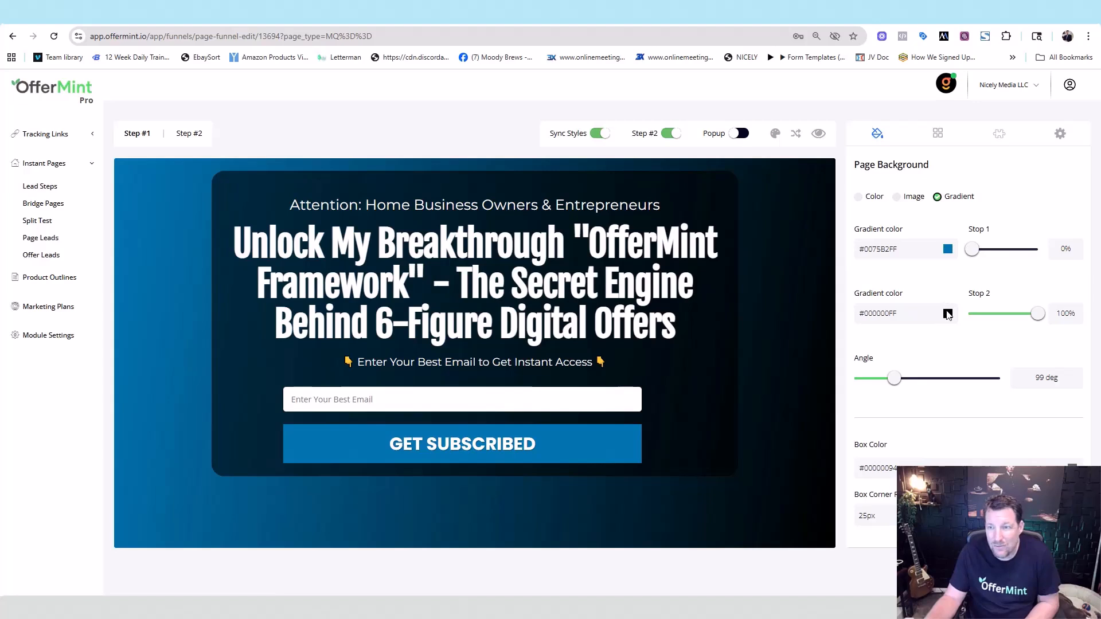
click(948, 313)
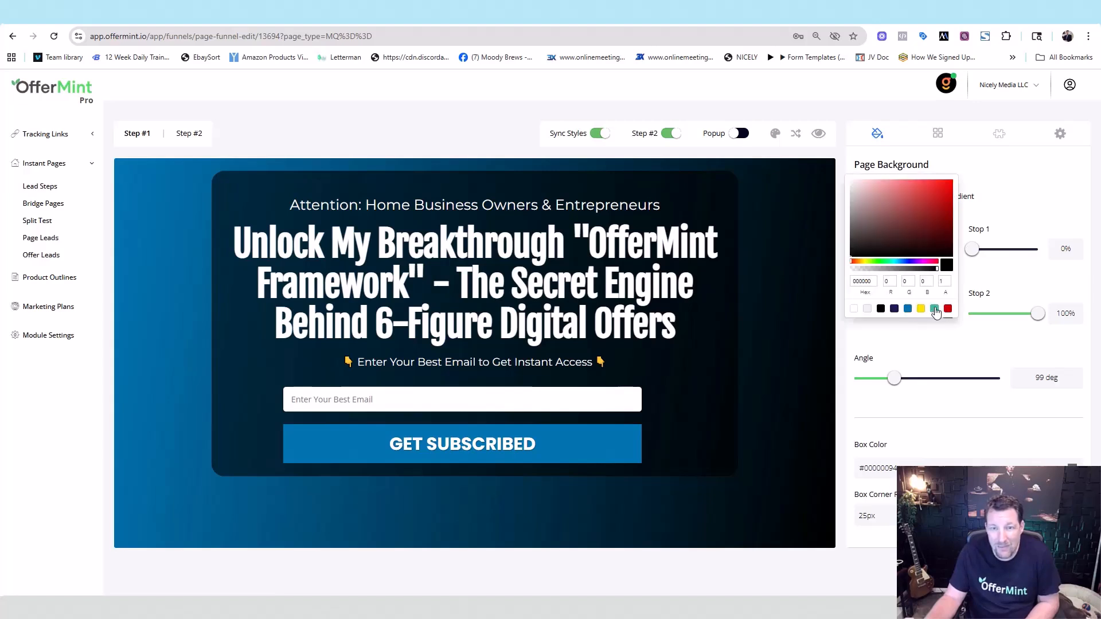
click(935, 309)
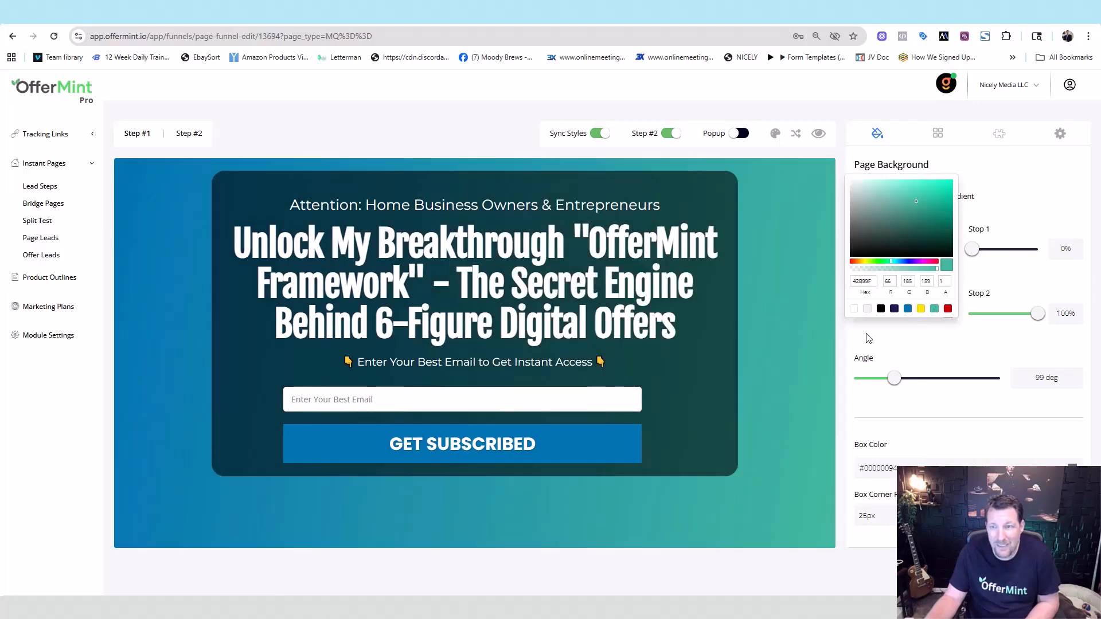
click(1004, 208)
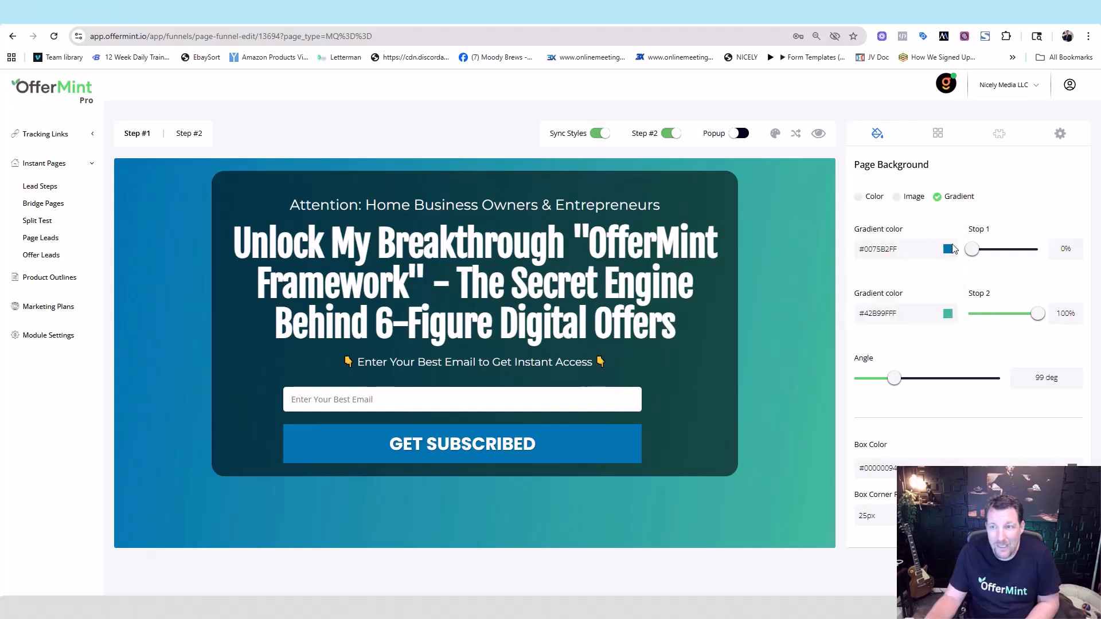
- Overlay a white Bricks pattern on the opt-in page background
click(998, 136)
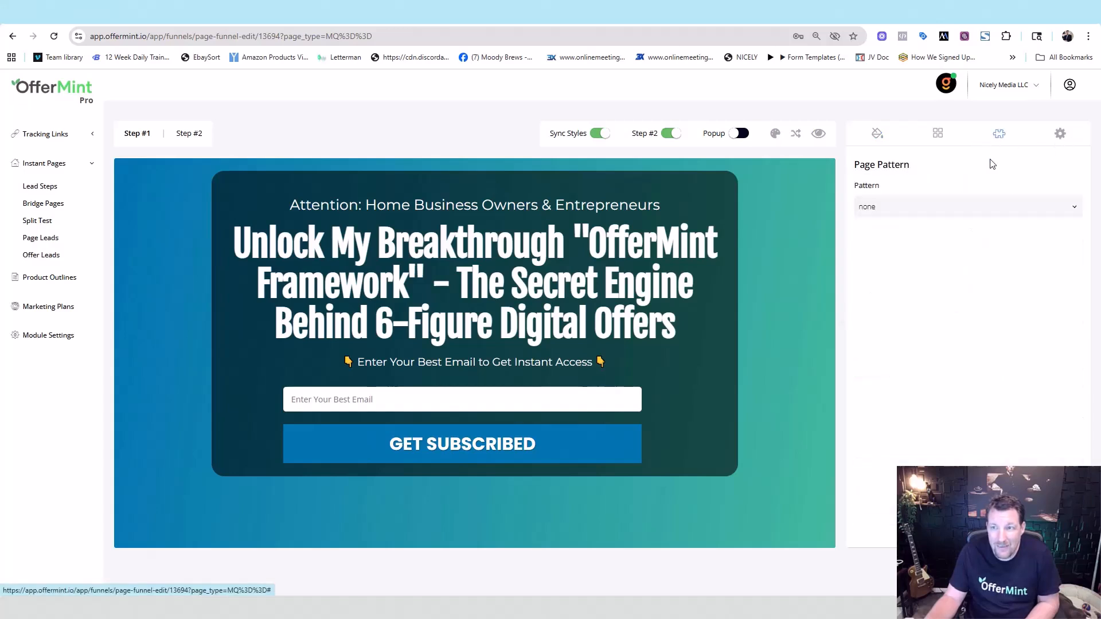
click(964, 205)
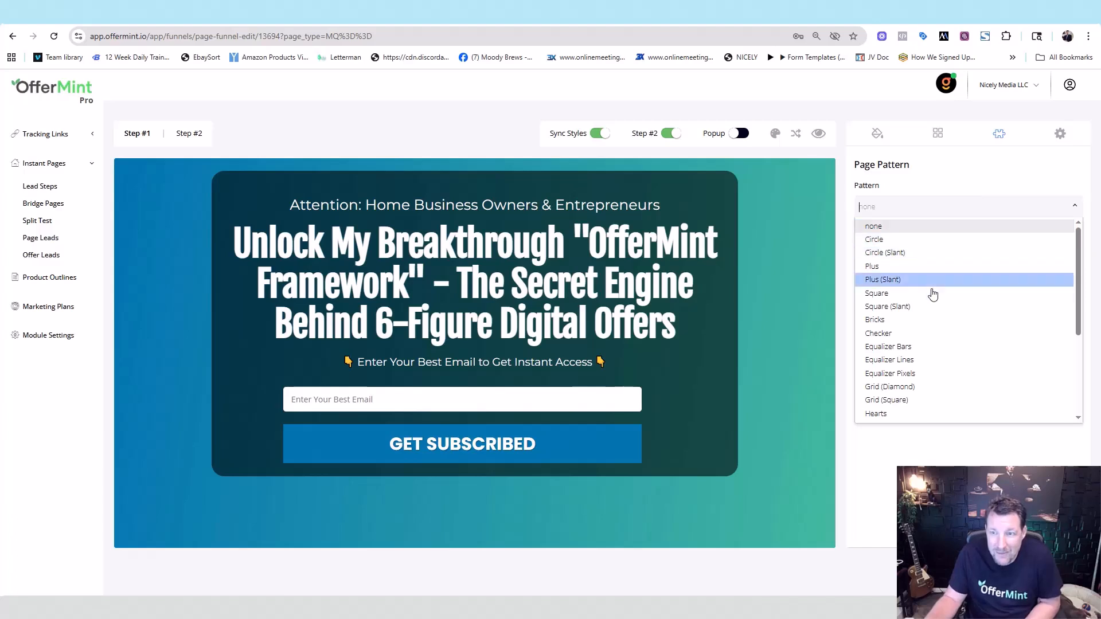
click(930, 320)
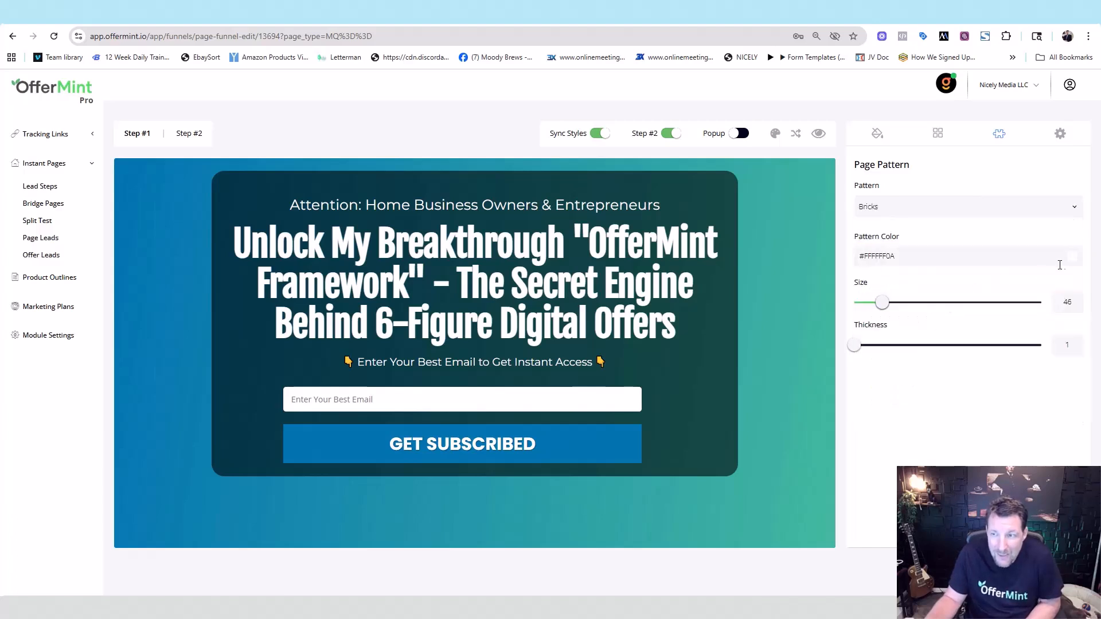
click(1076, 258)
click(978, 252)
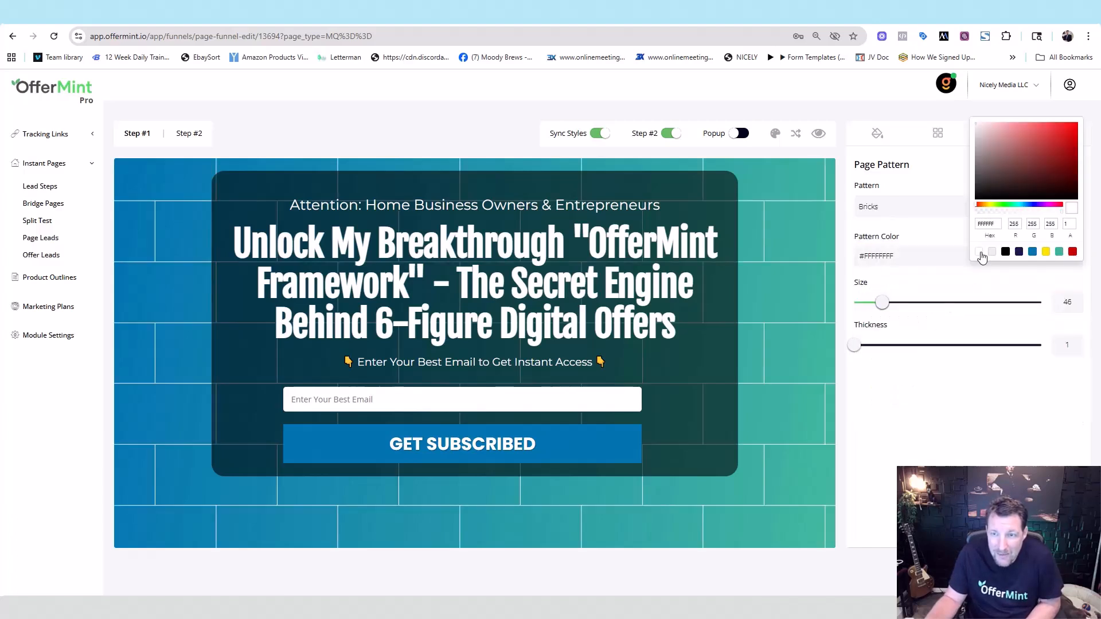
click(966, 423)
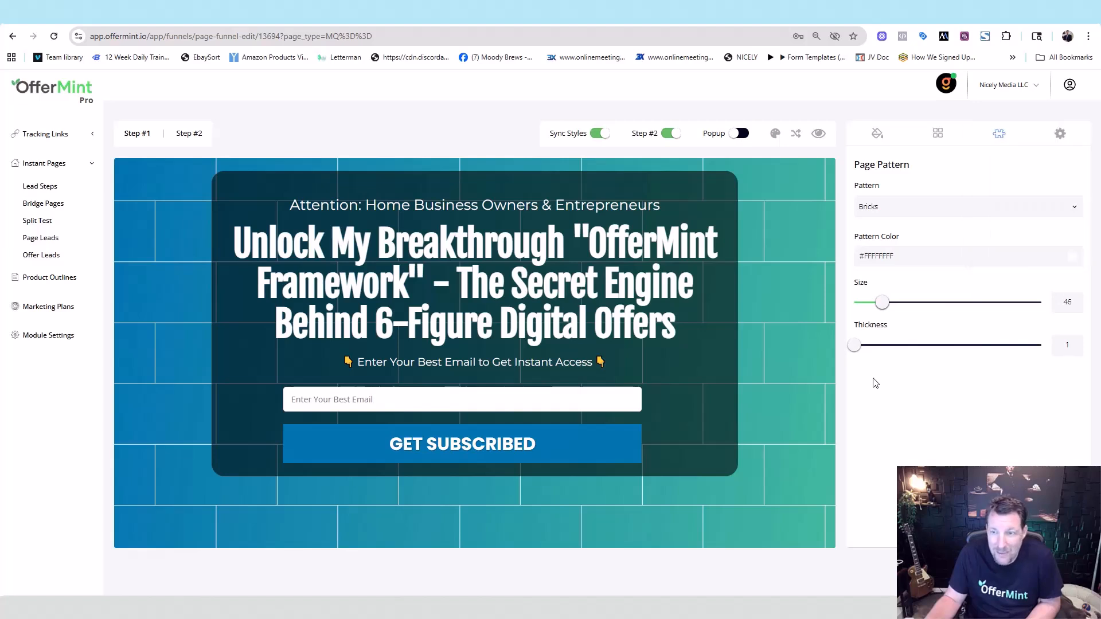
- Make the brick lines more transparent (#FFFFFF4A) and set the pattern size to 49
drag(882, 304, 866, 322)
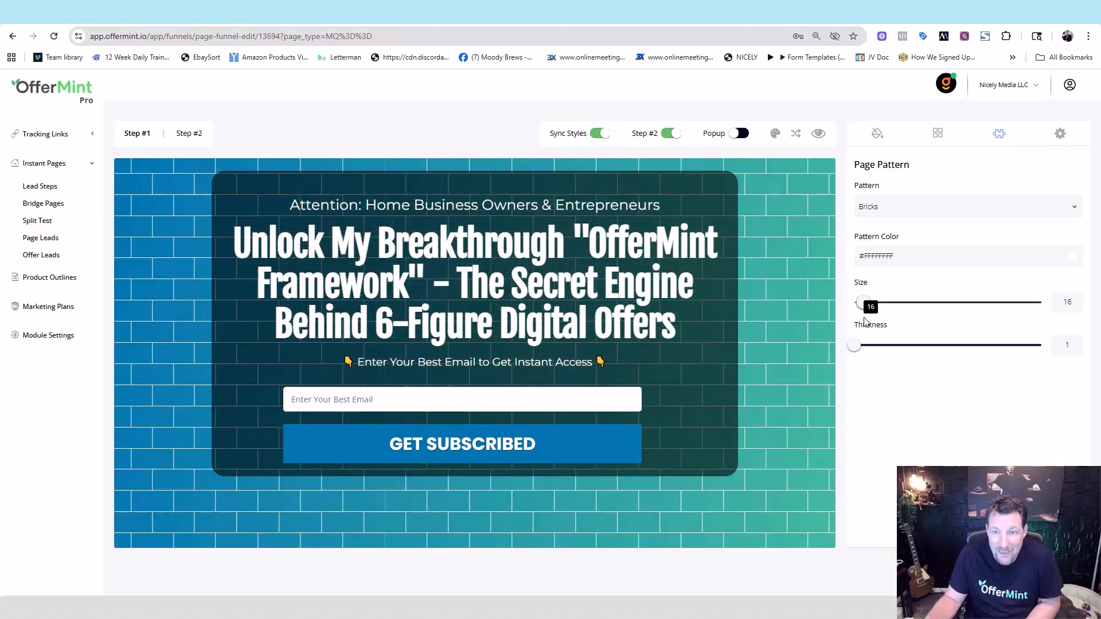
click(1074, 260)
drag(1062, 211, 1001, 223)
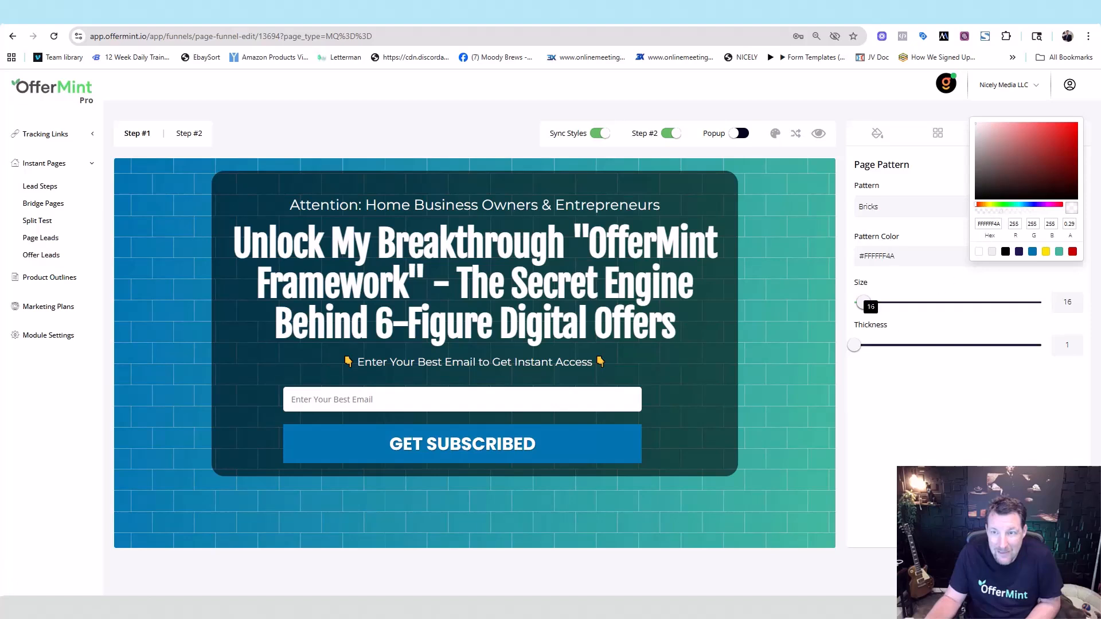
mouse_move(866, 303)
mouse_down()
mouse_move(904, 303)
mouse_move(888, 308)
mouse_up()
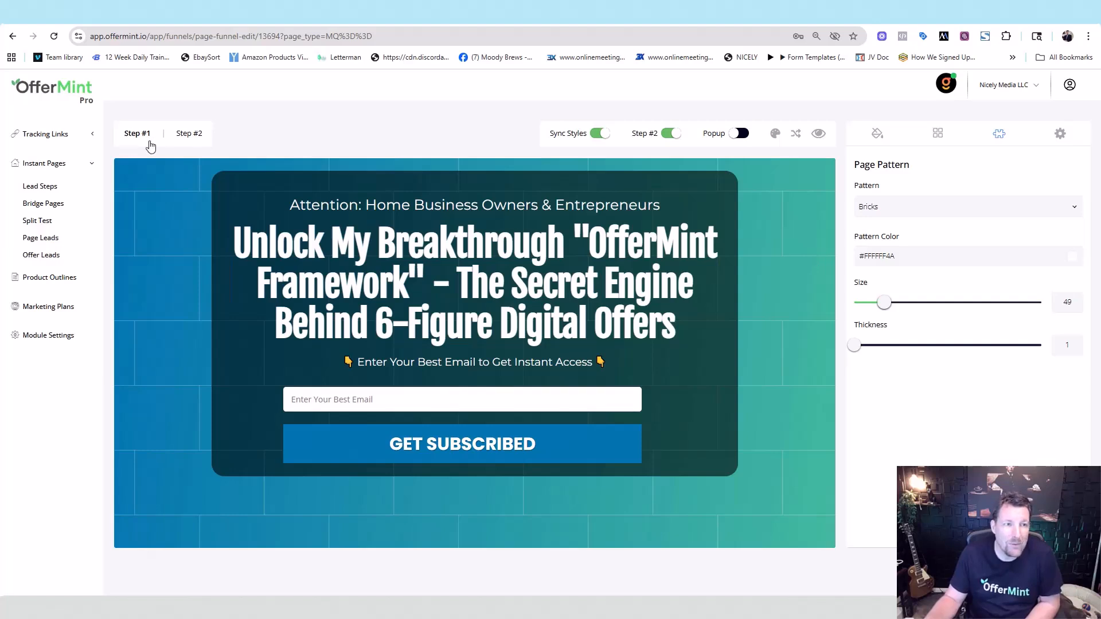
- On Step #2, unbold the 'Great! you are subscribed' sub-headline
click(189, 134)
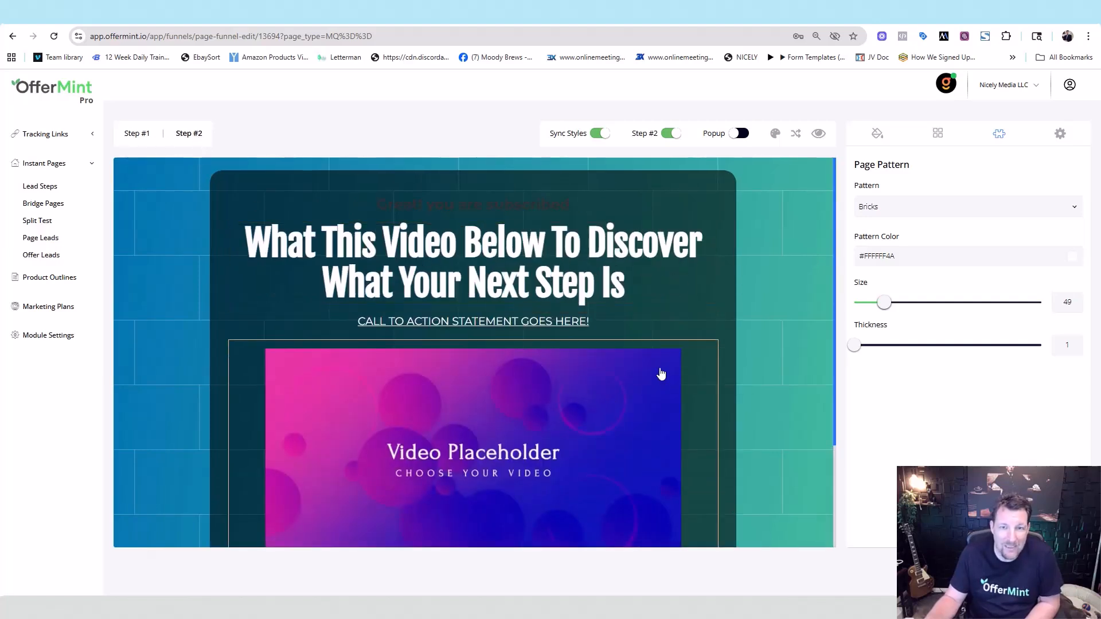
click(519, 204)
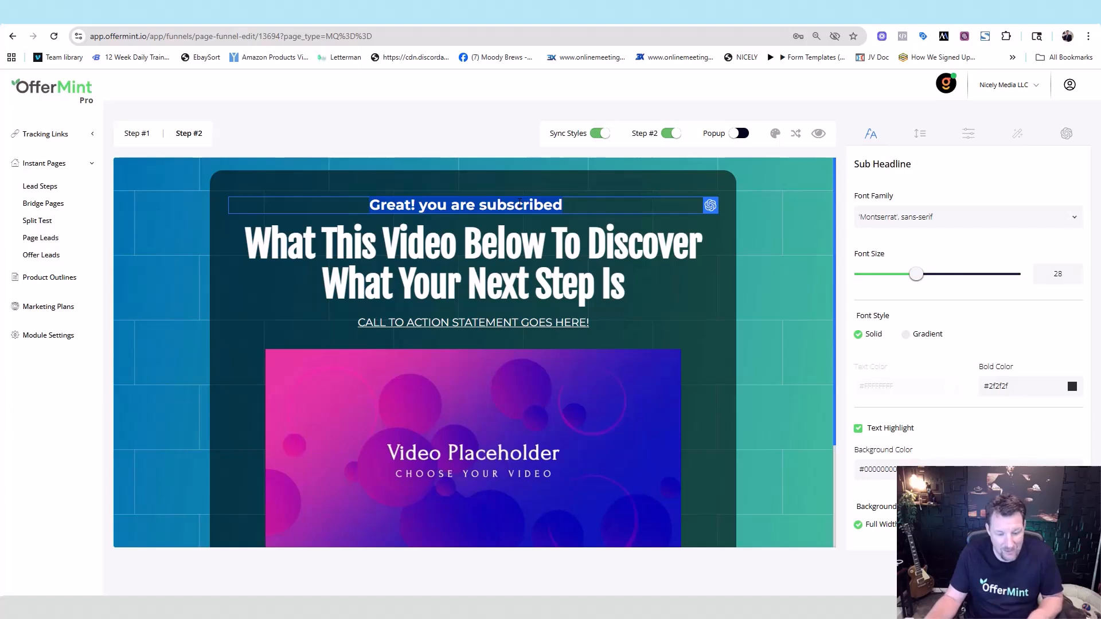
key(ctrl+b)
click(795, 234)
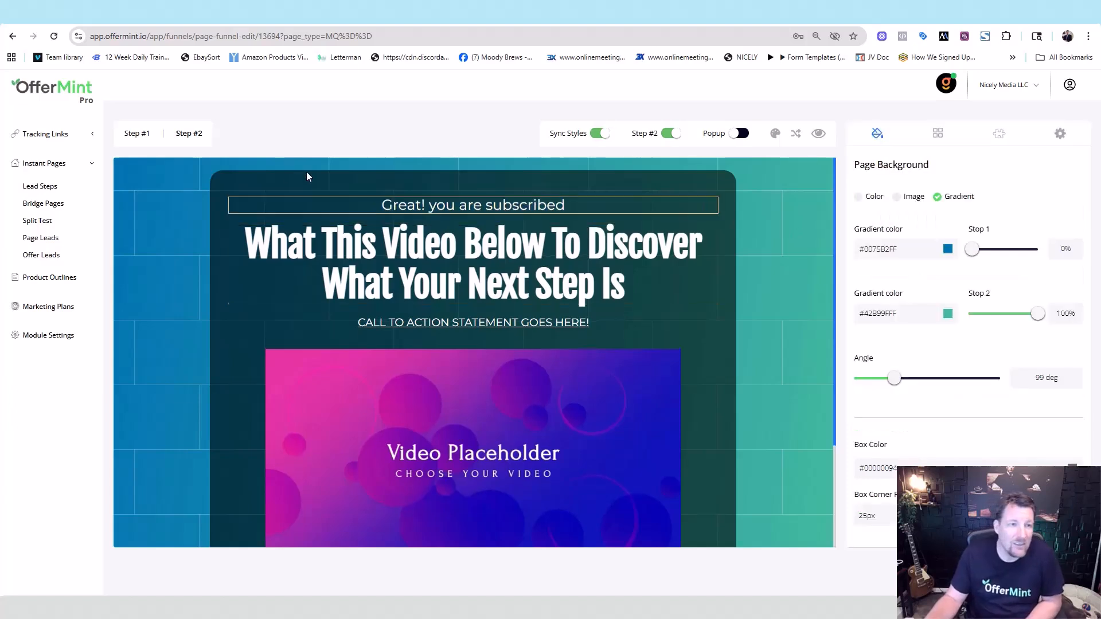
- Change the Step #2 page background from gradient to the street photo
click(133, 134)
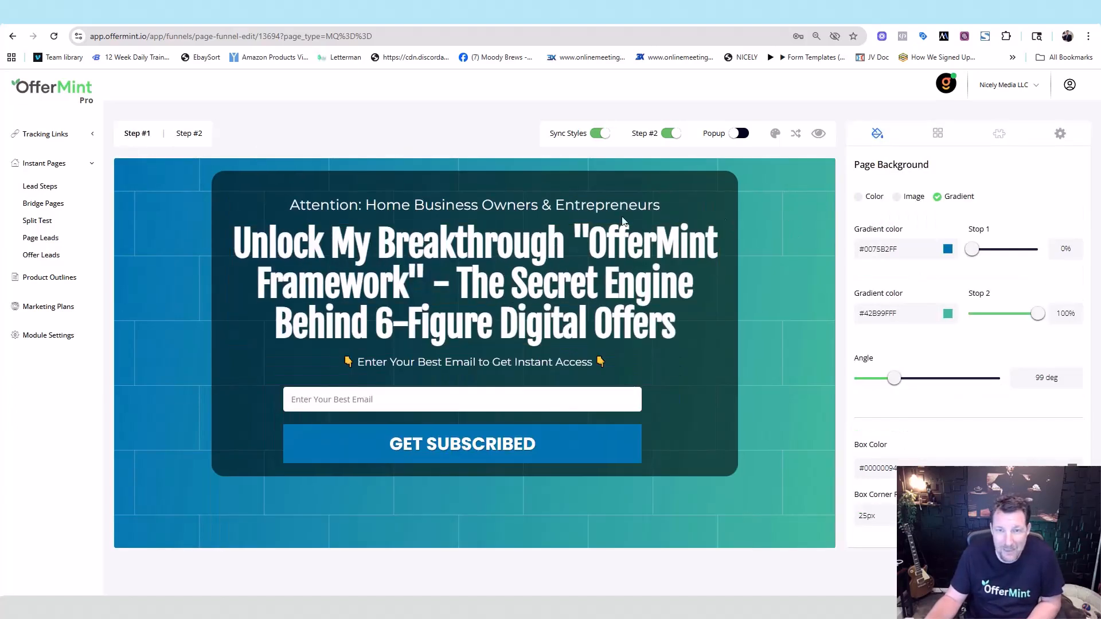
click(197, 138)
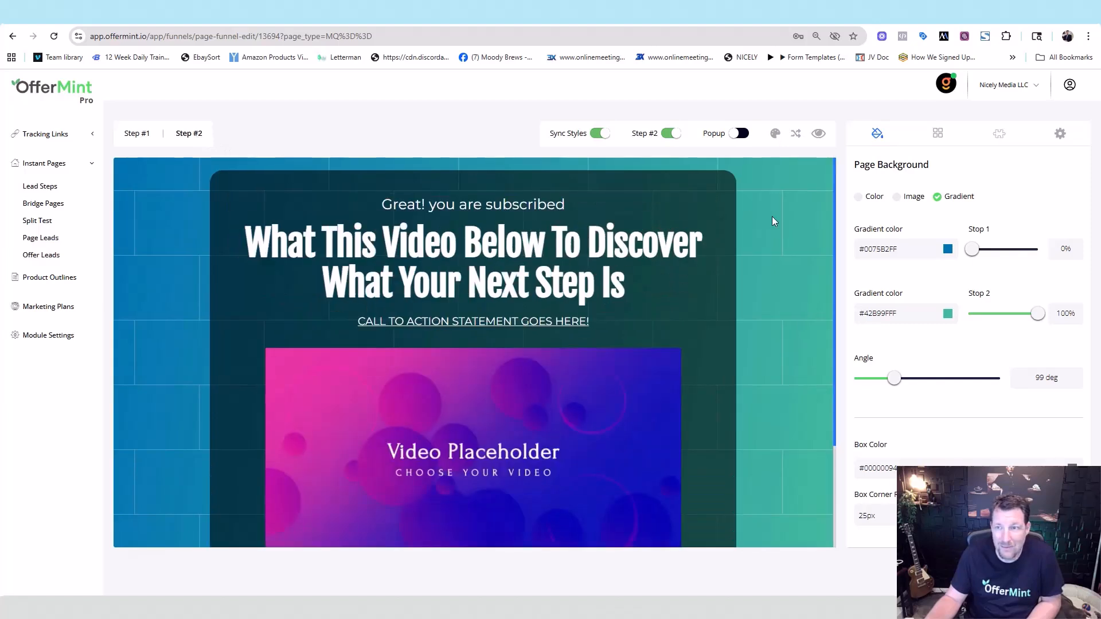
click(906, 199)
click(135, 138)
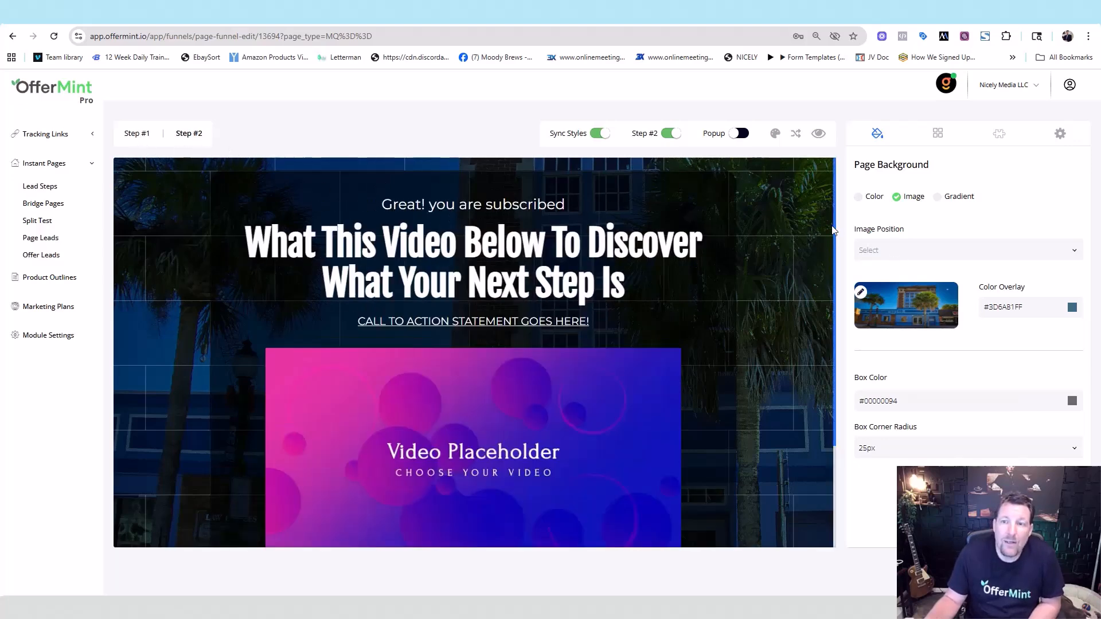
- Check the video placeholder's Video Type list without changing it, then show the Step #2 elements list
drag(835, 225, 836, 179)
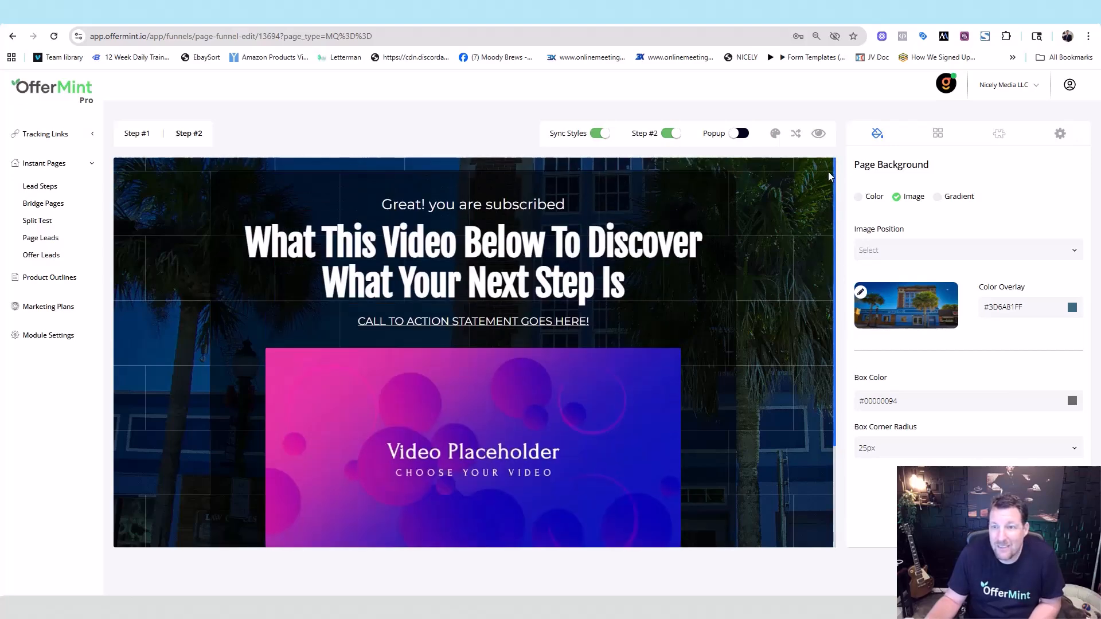
click(639, 386)
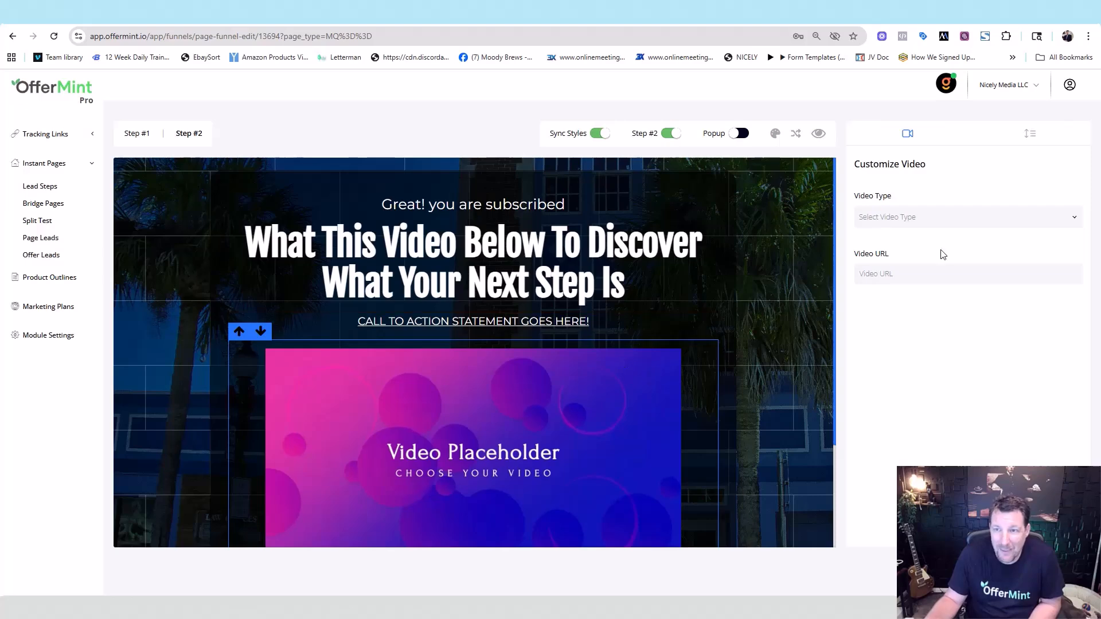
click(934, 221)
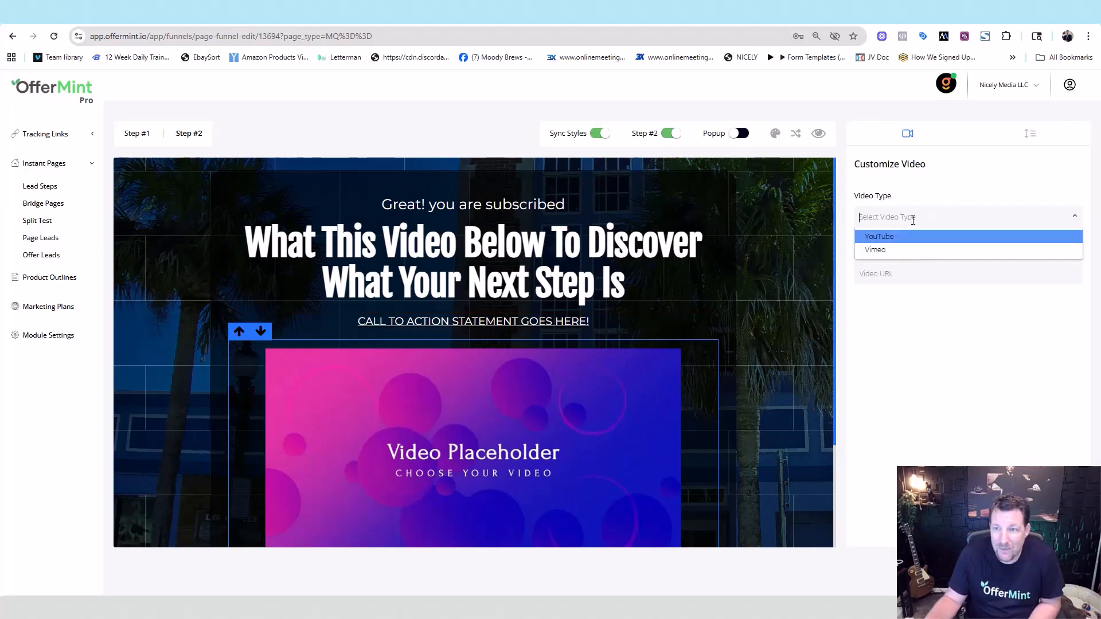
click(927, 197)
scroll(827, 292, down, 3)
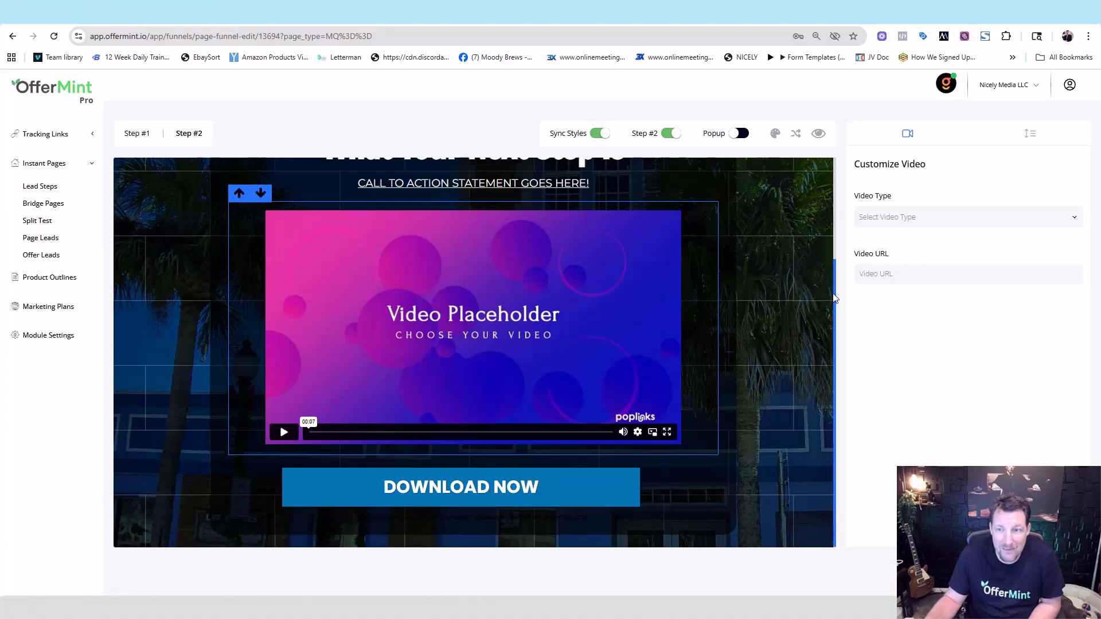
scroll(837, 263, up, 2)
click(817, 264)
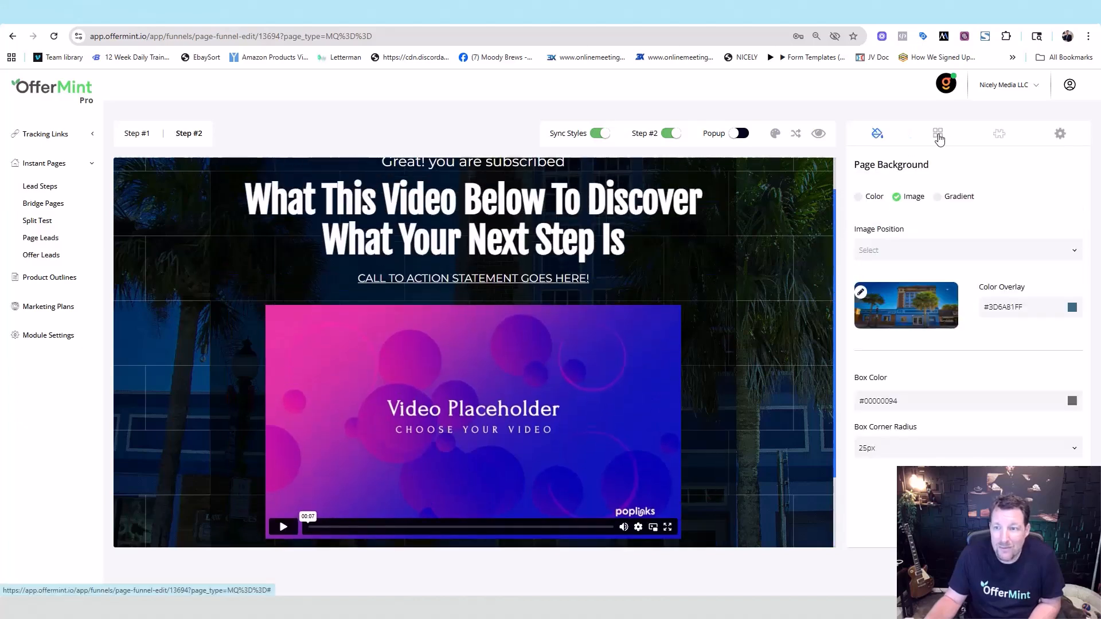
click(938, 134)
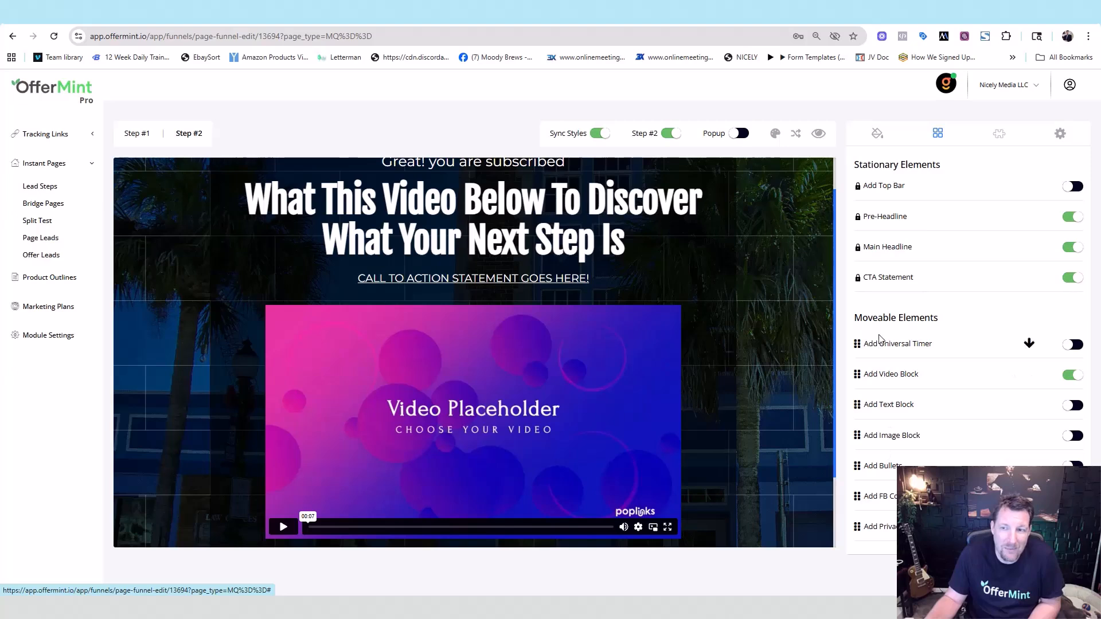
scroll(835, 254, up, 1)
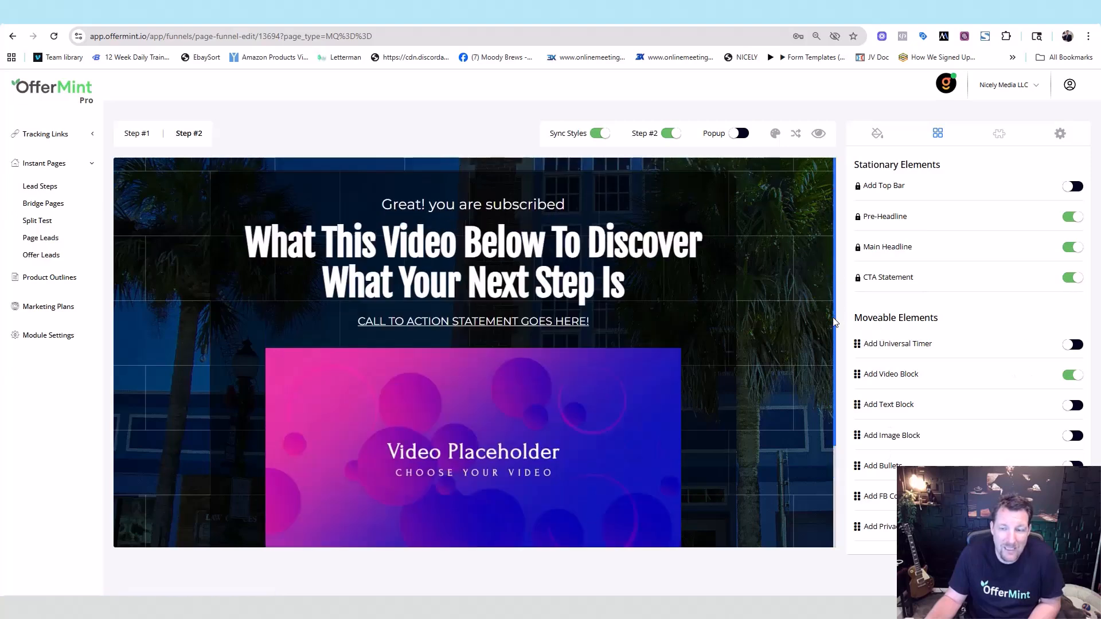
- Go back to the Step #1 opt-in page to reach its template gallery
scroll(835, 349, down, 3)
scroll(838, 286, up, 3)
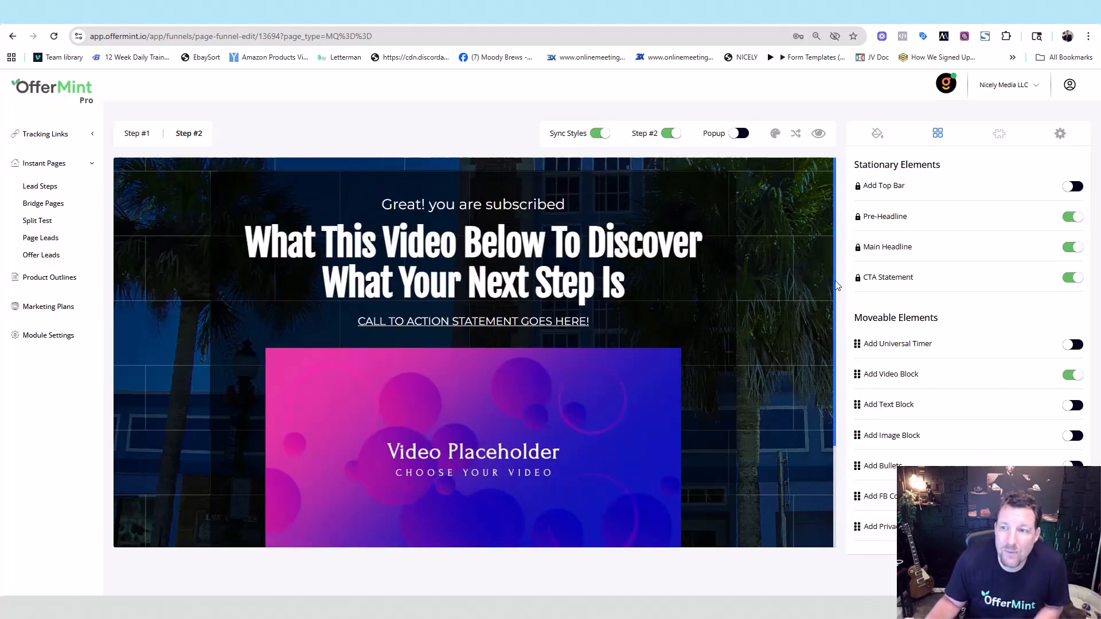
click(806, 243)
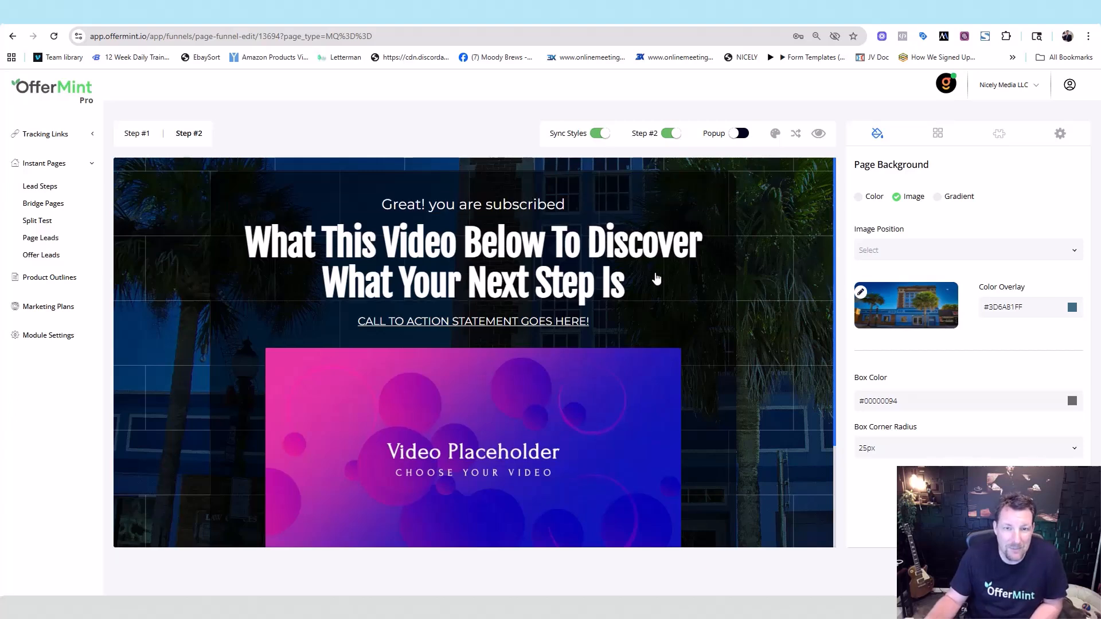
click(133, 135)
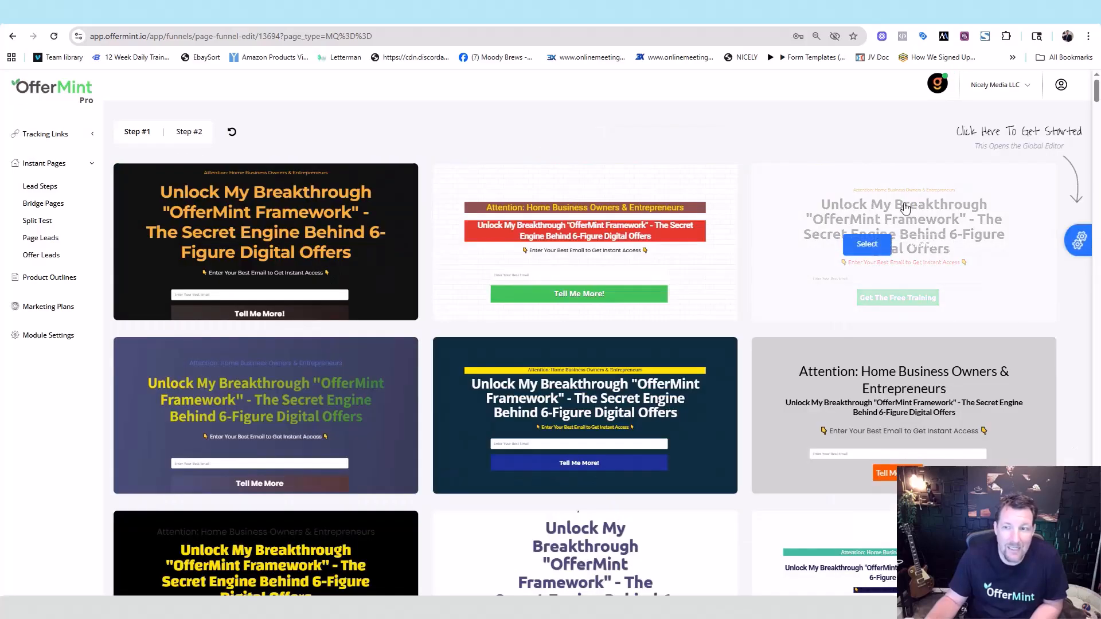
- Scroll the template gallery to the pale yellow template with the red Tell Me More button
drag(1096, 95, 1097, 175)
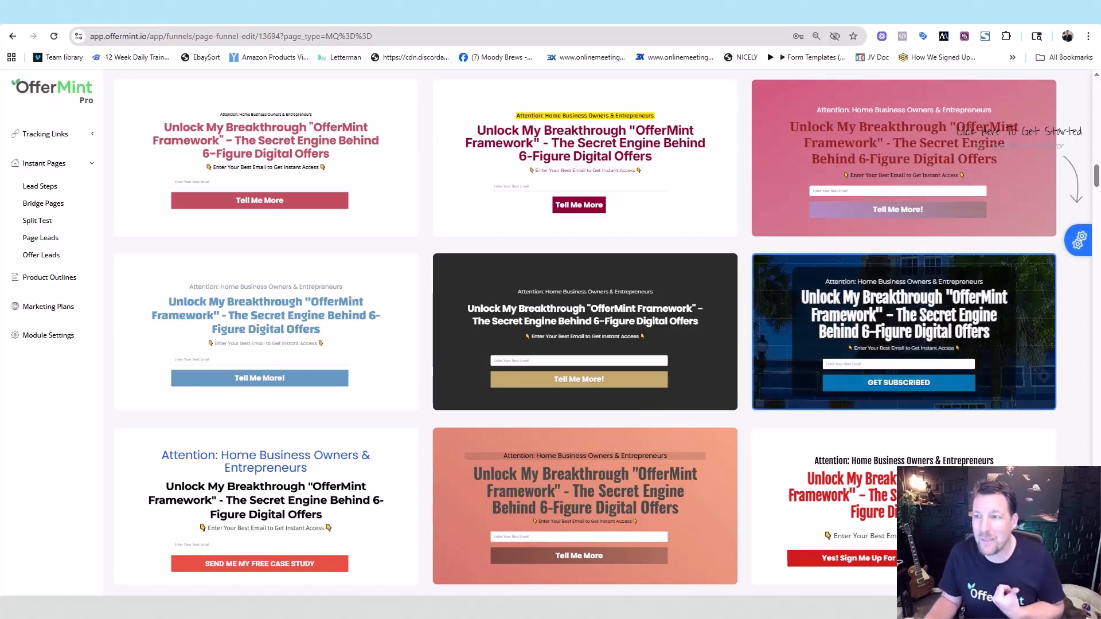
drag(1096, 173, 1088, 152)
- Apply the cream Tell Me More template and compare the Step #1 and Step #2 pages
click(869, 259)
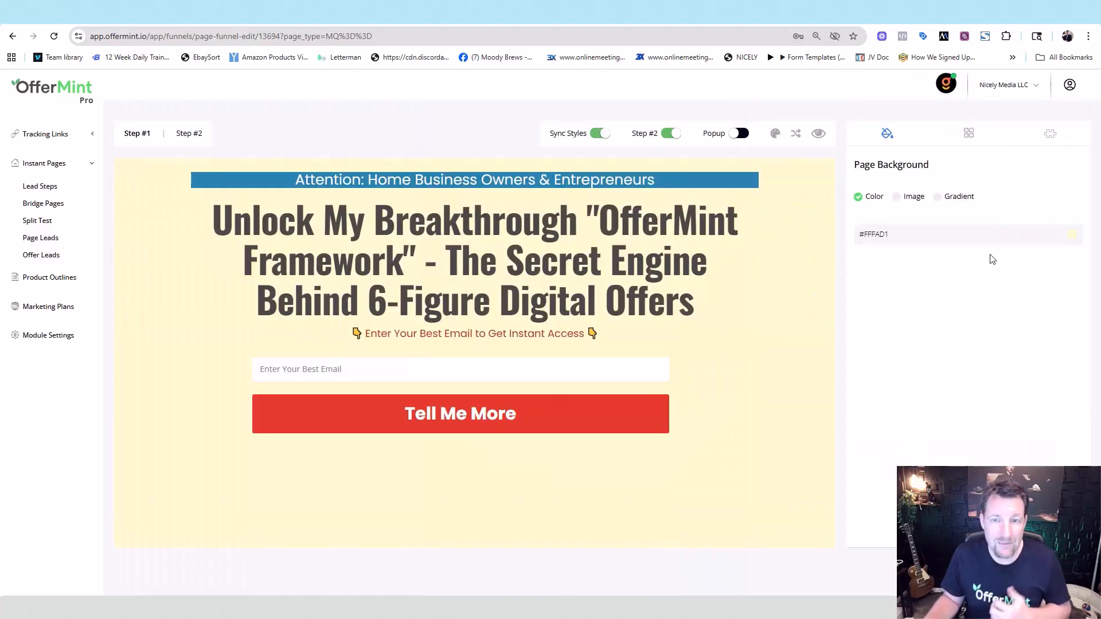
click(191, 136)
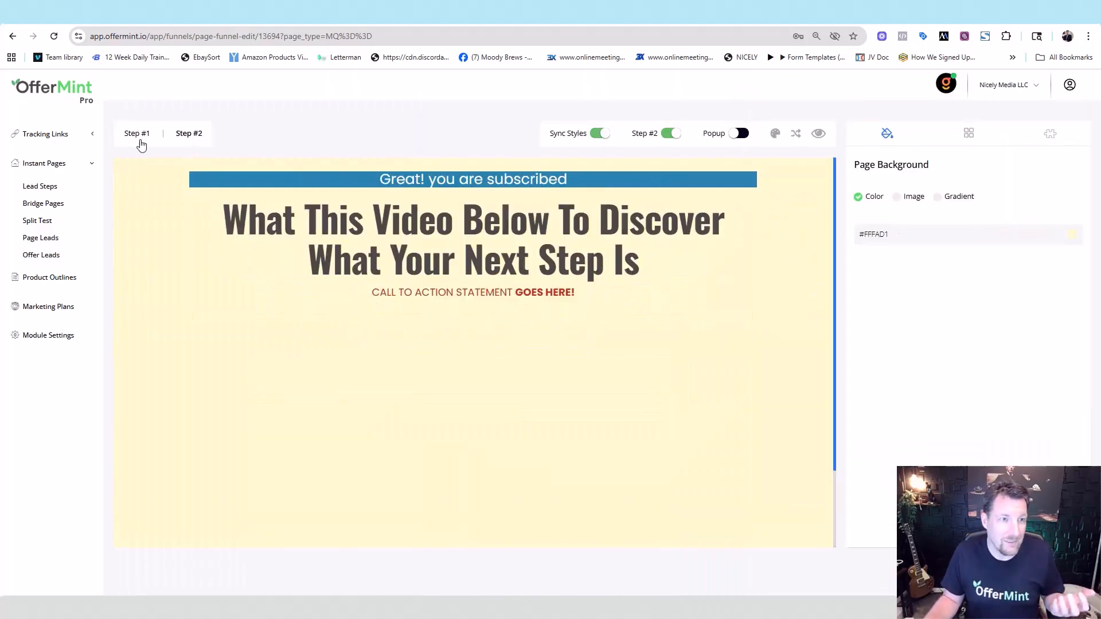
click(138, 141)
click(190, 137)
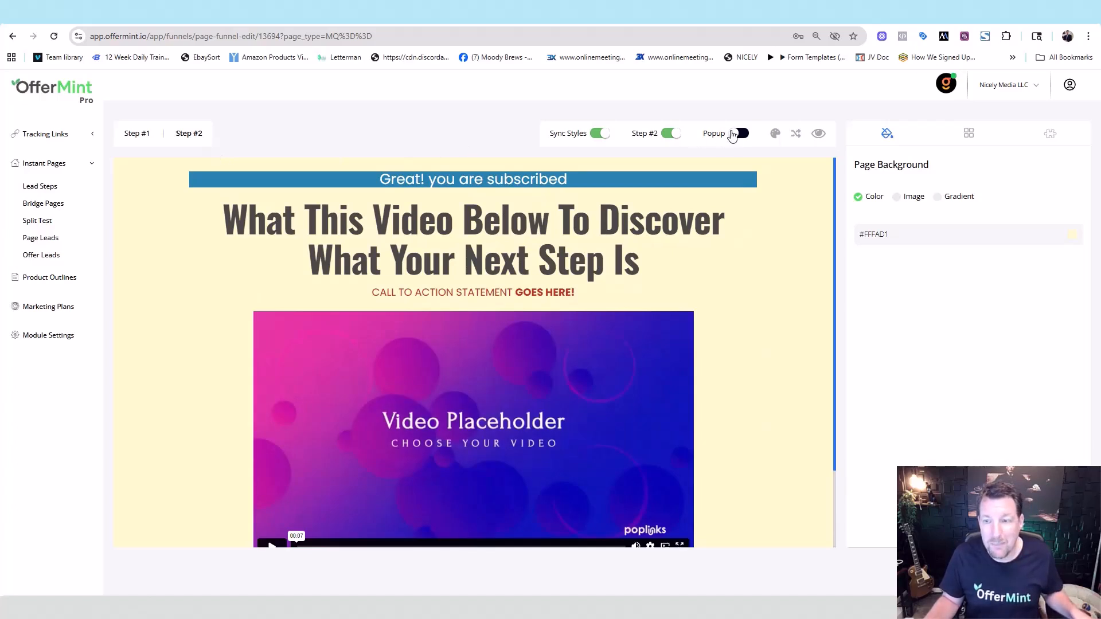
- Turn on the funnel popup and switch both the popup and Step #1 to boxed layout
click(733, 135)
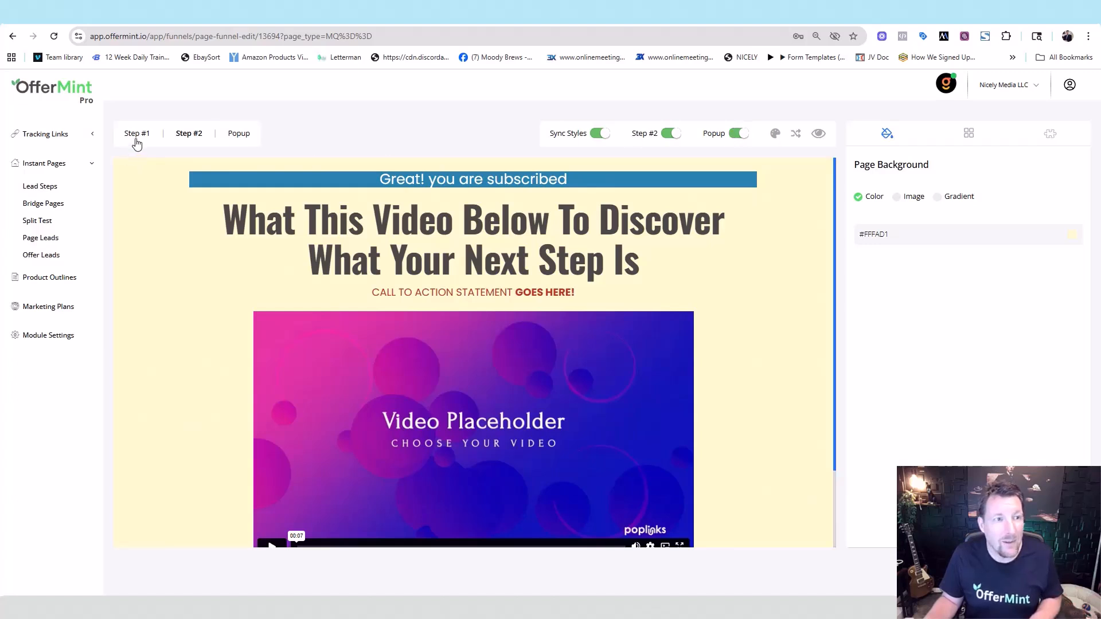
click(139, 141)
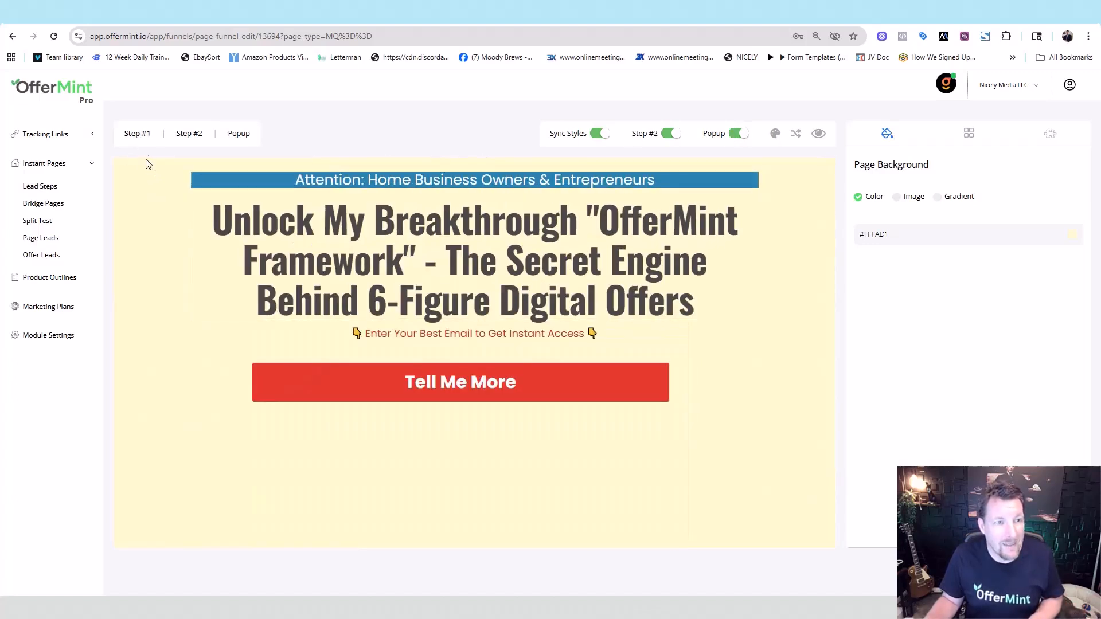
click(238, 133)
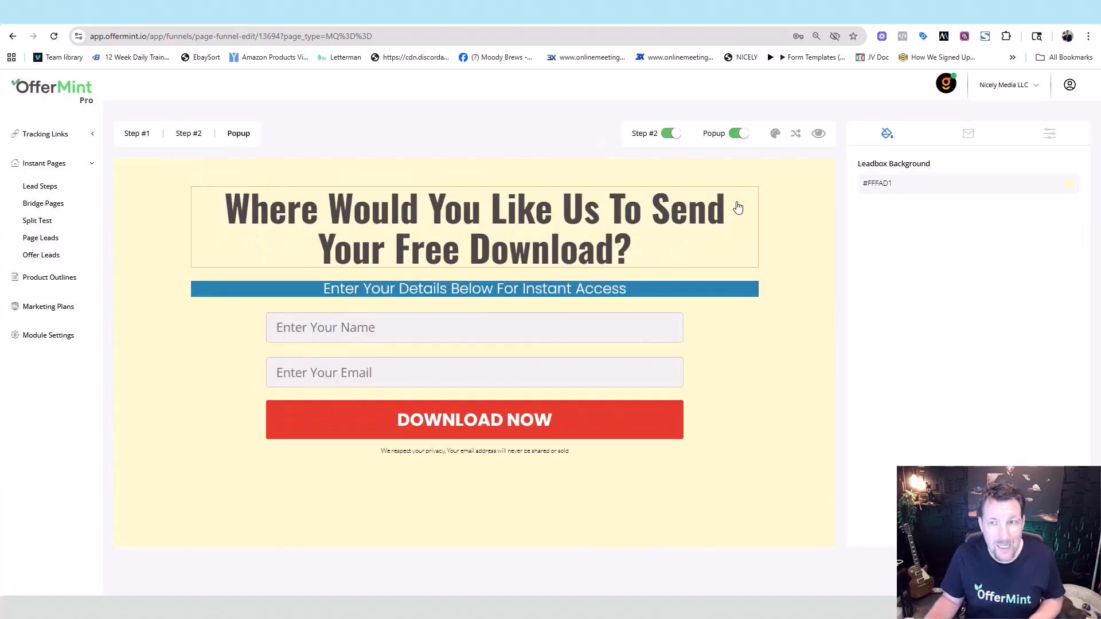
click(796, 136)
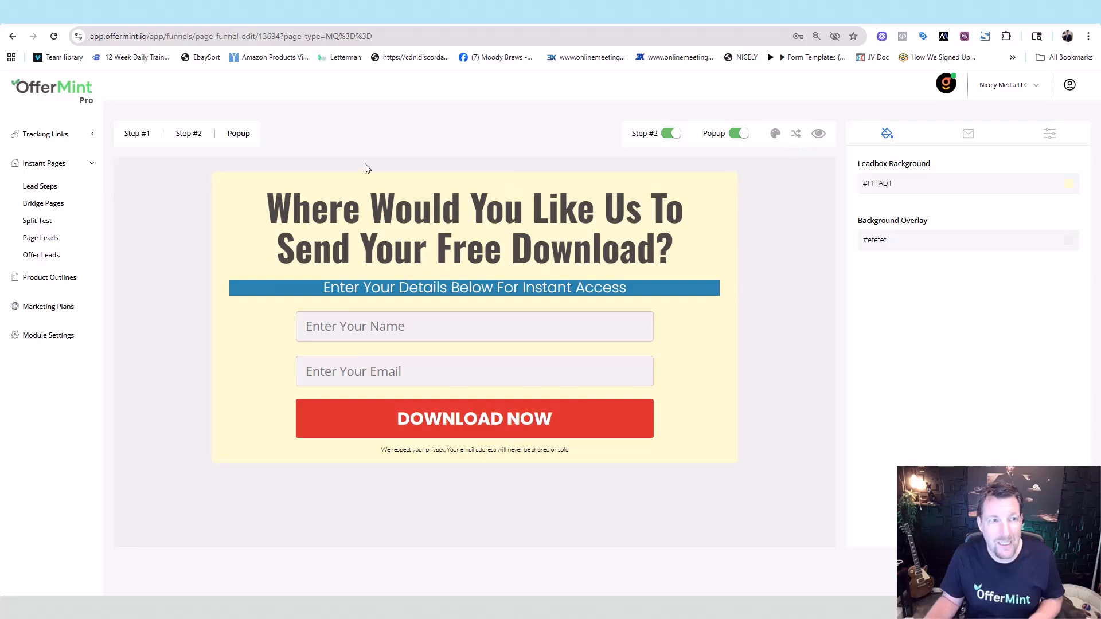
click(124, 133)
click(796, 136)
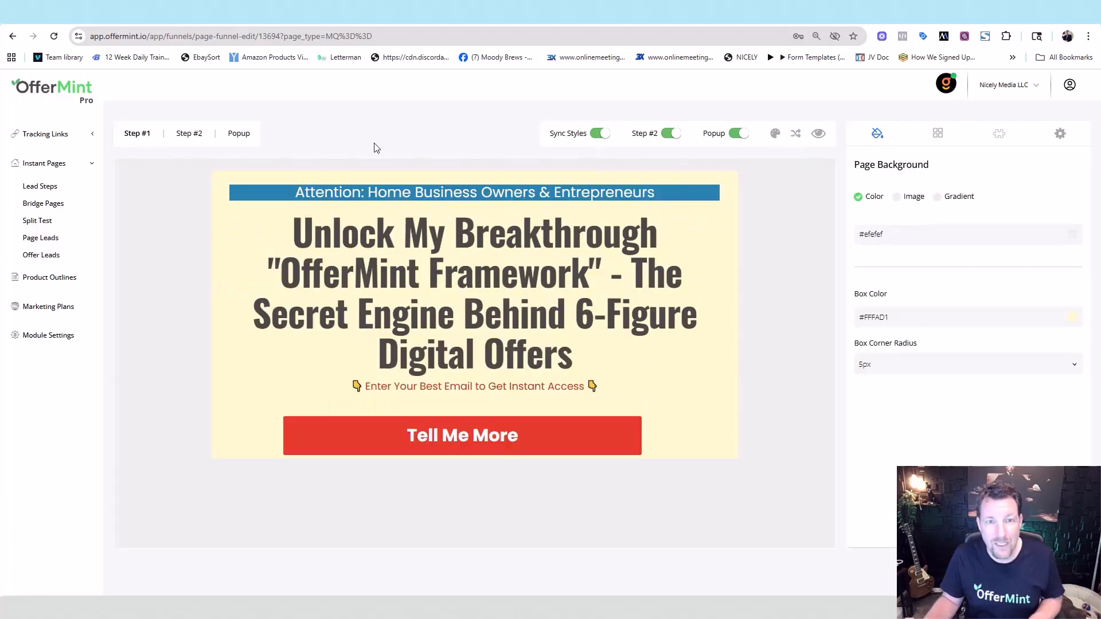
- Review the Step #2 page and popup form, ending back on the Step #1 opt-in page
click(194, 133)
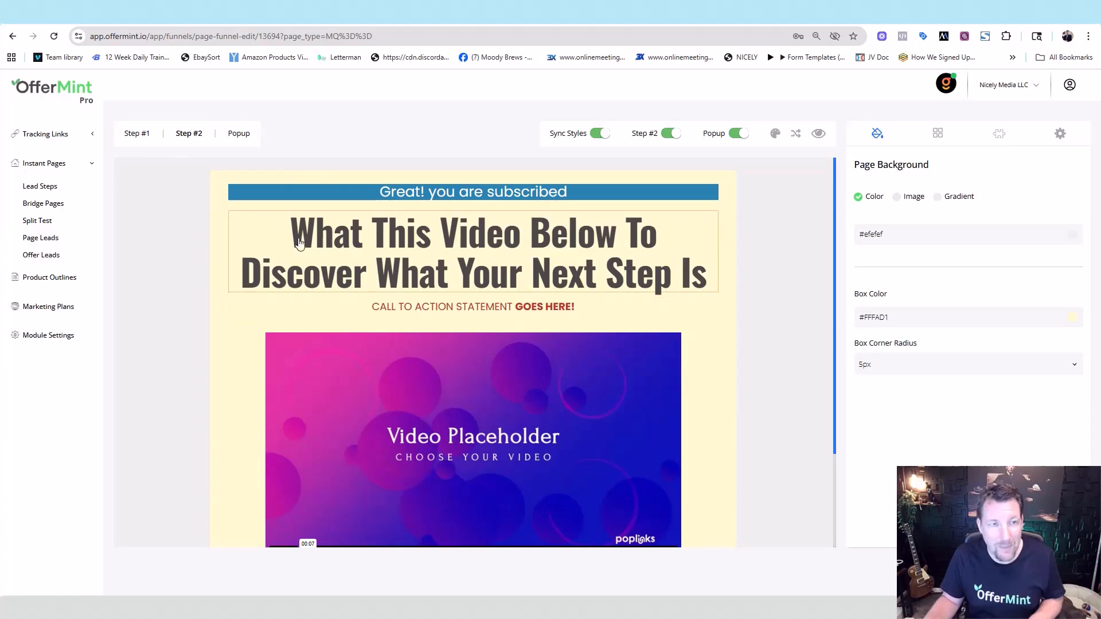
click(237, 135)
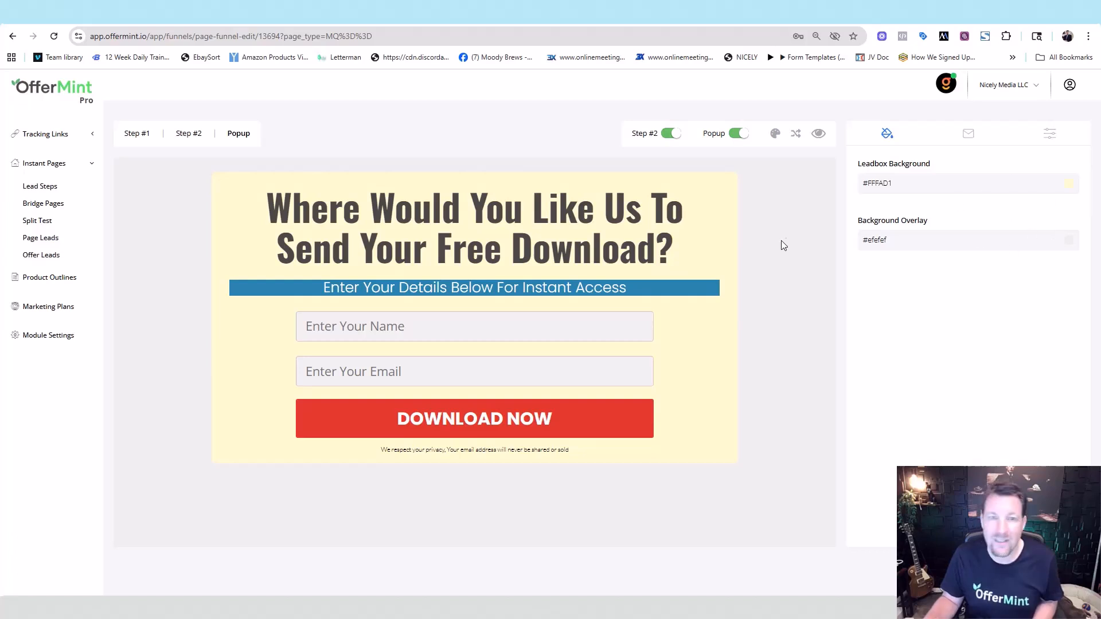
click(191, 133)
click(232, 135)
click(151, 140)
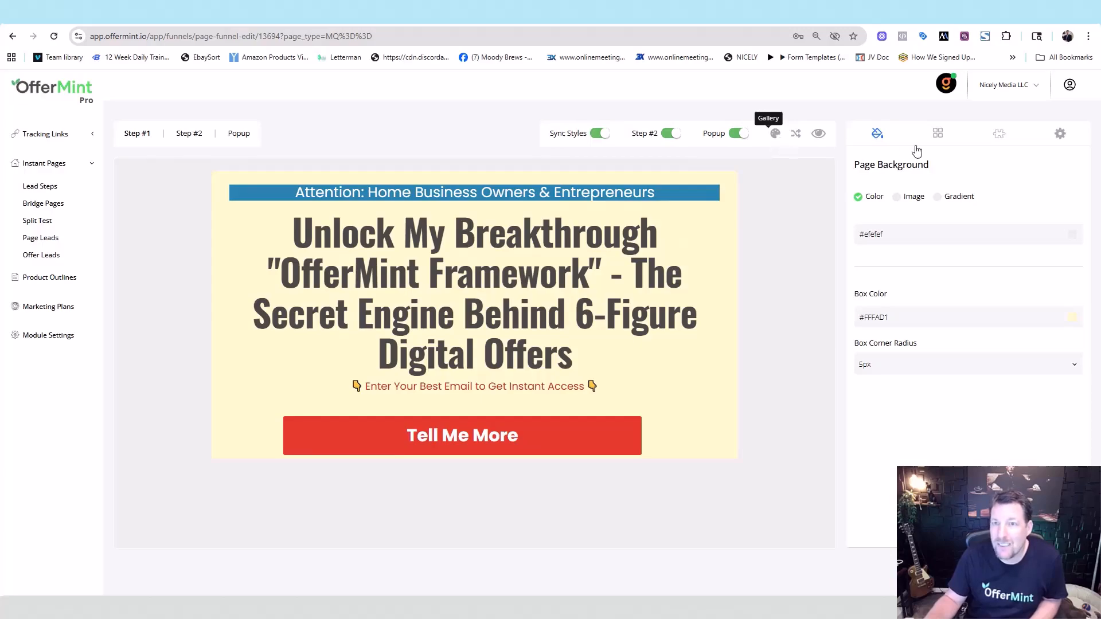
- Apply the blue GET SUBSCRIBED photo-background design to the Step #1 opt-in page
click(774, 133)
scroll(585, 333, down, 18)
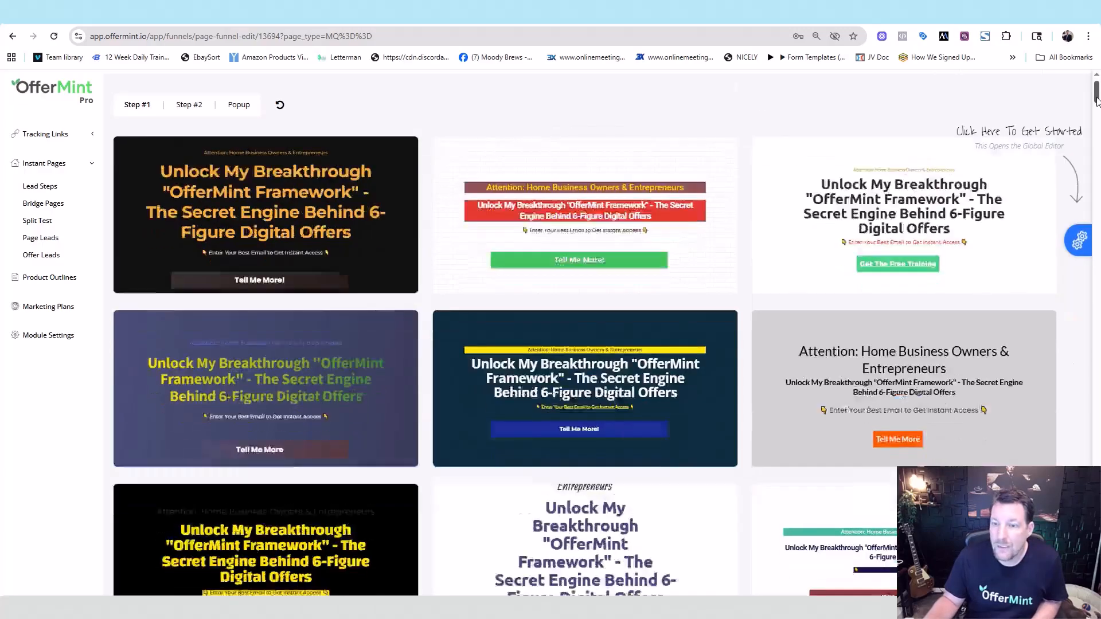
scroll(585, 333, down, 5)
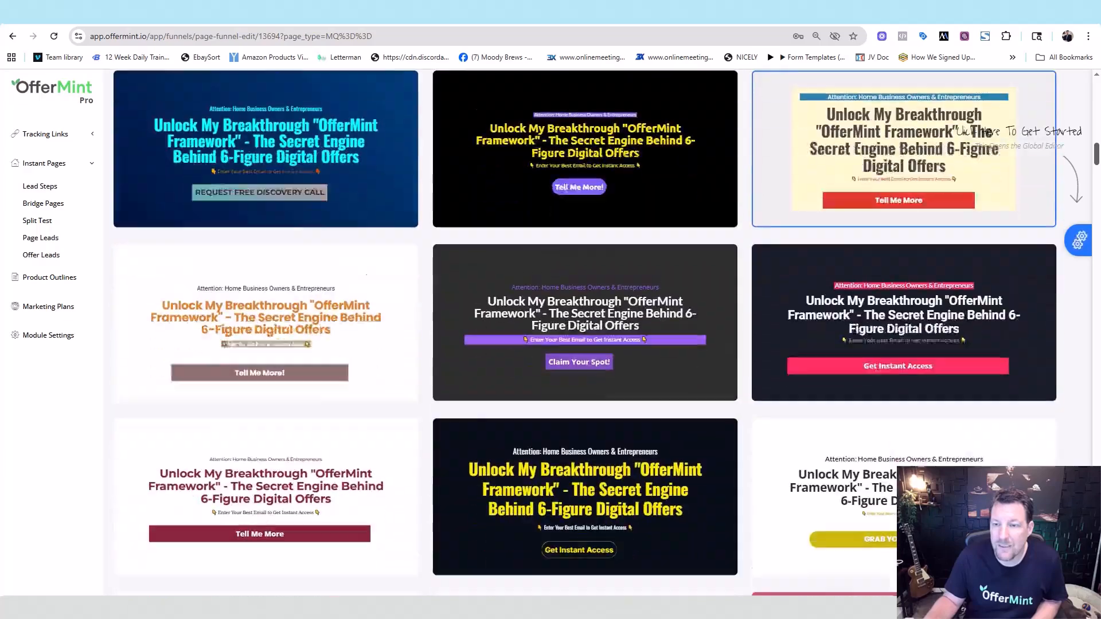
scroll(585, 333, down, 3)
scroll(871, 240, down, 2)
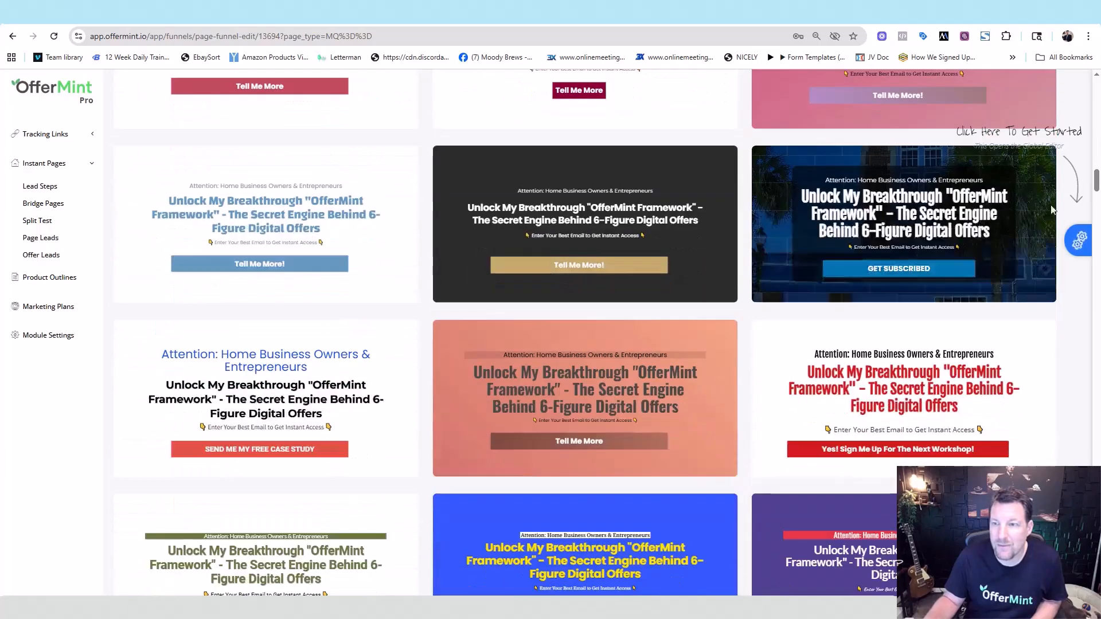
click(868, 230)
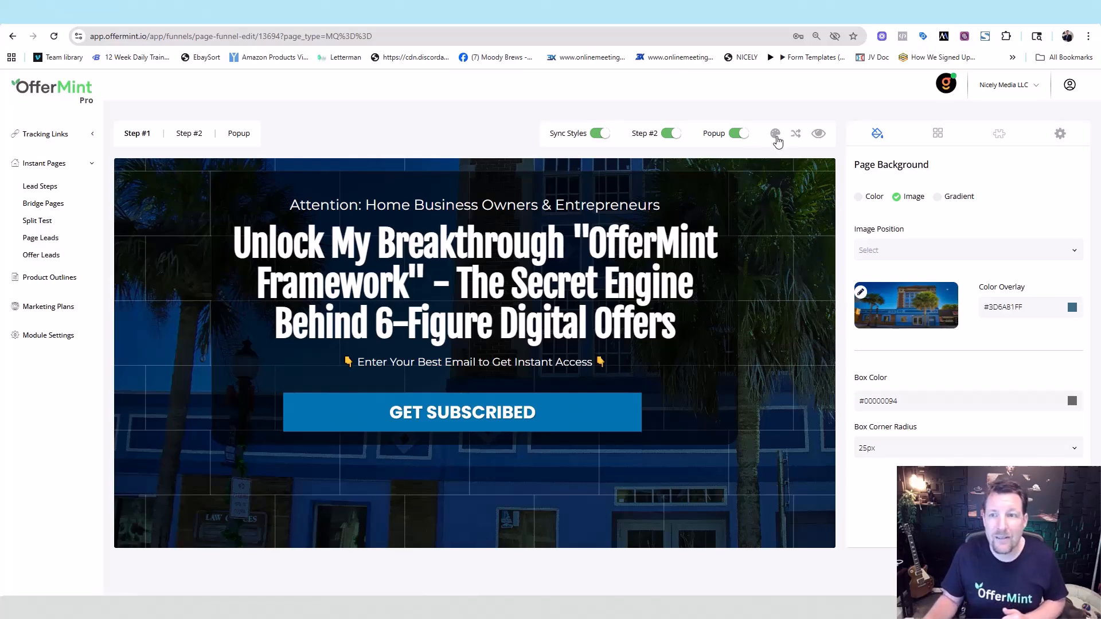
- Preview the page, test its button, then switch off the funnel popup
click(815, 142)
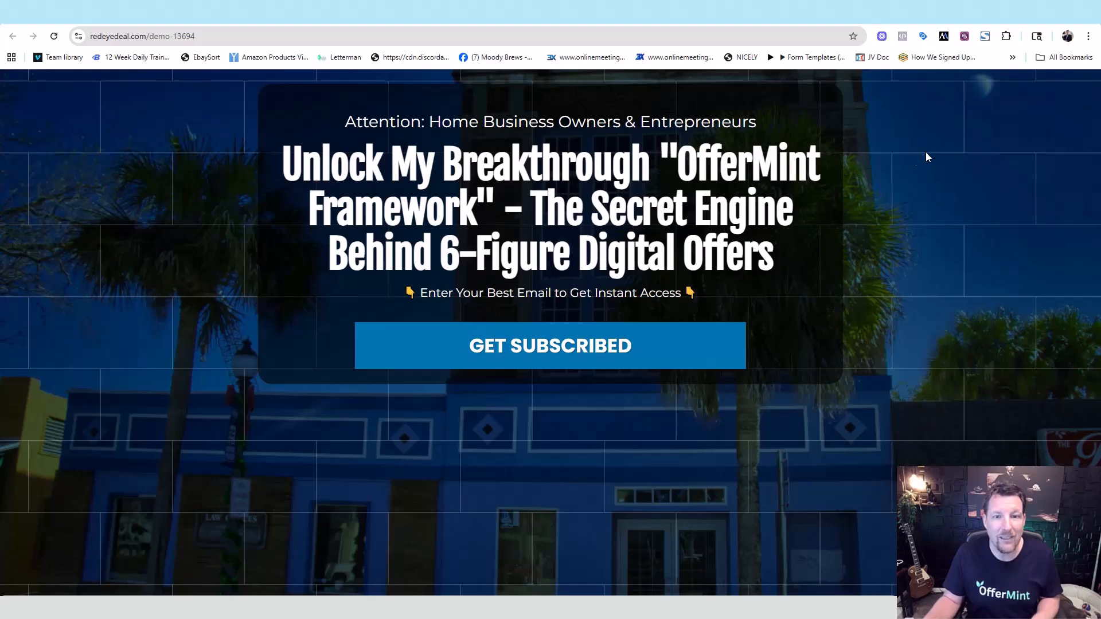
click(482, 351)
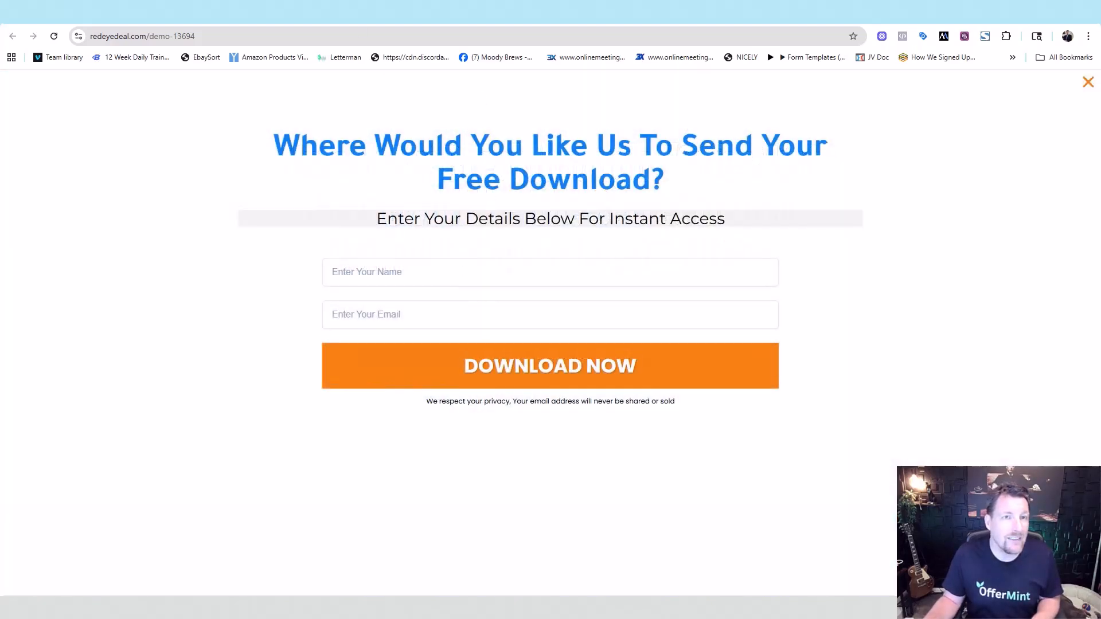
click(327, 13)
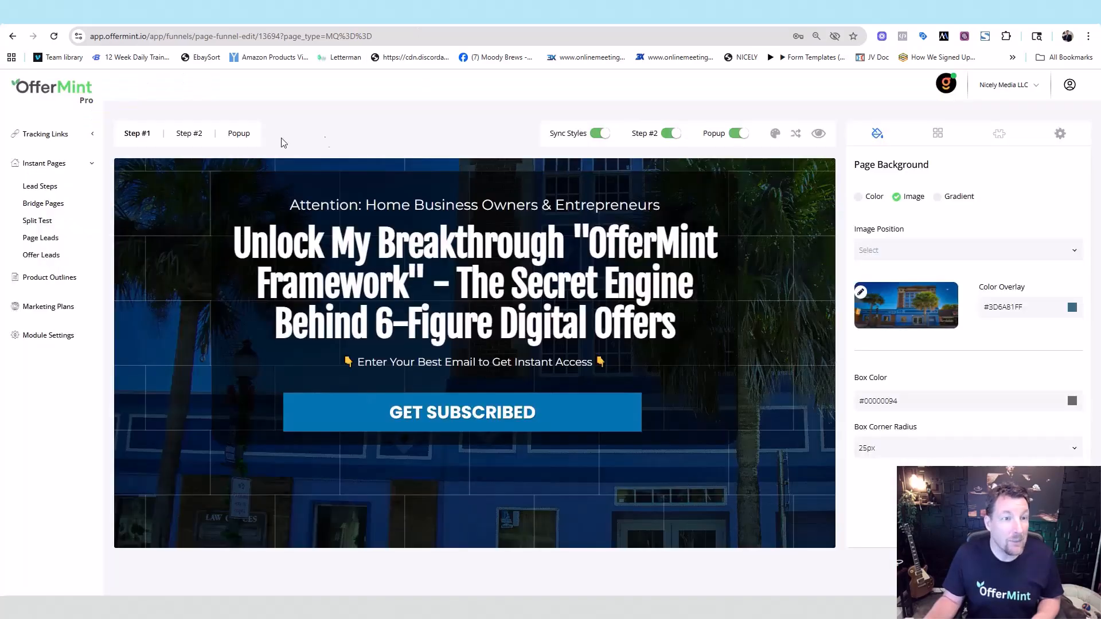
click(242, 140)
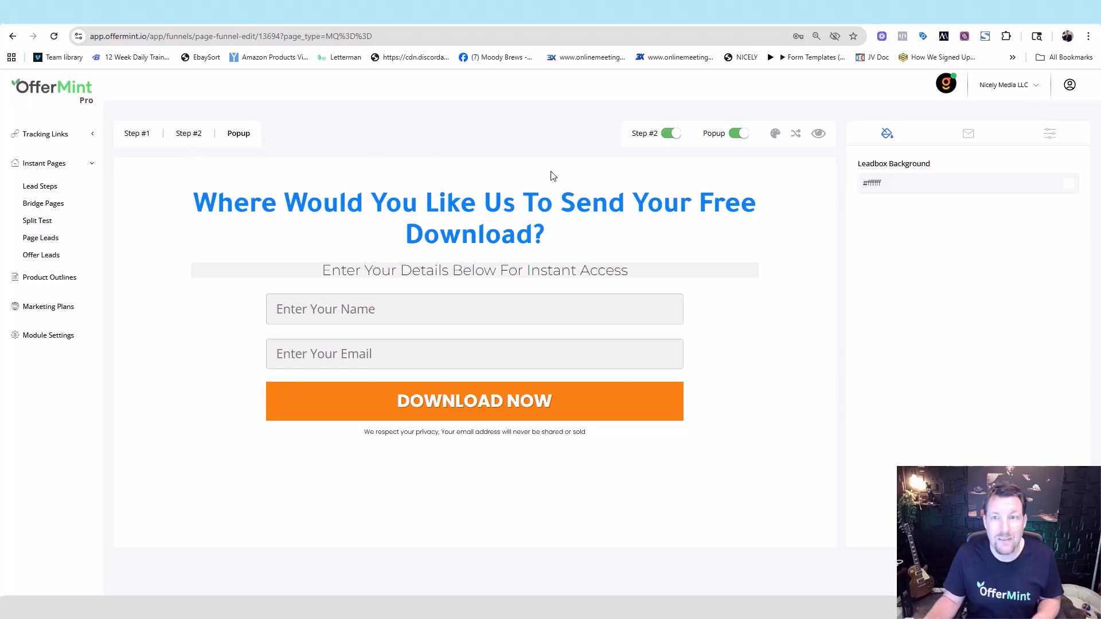
click(738, 134)
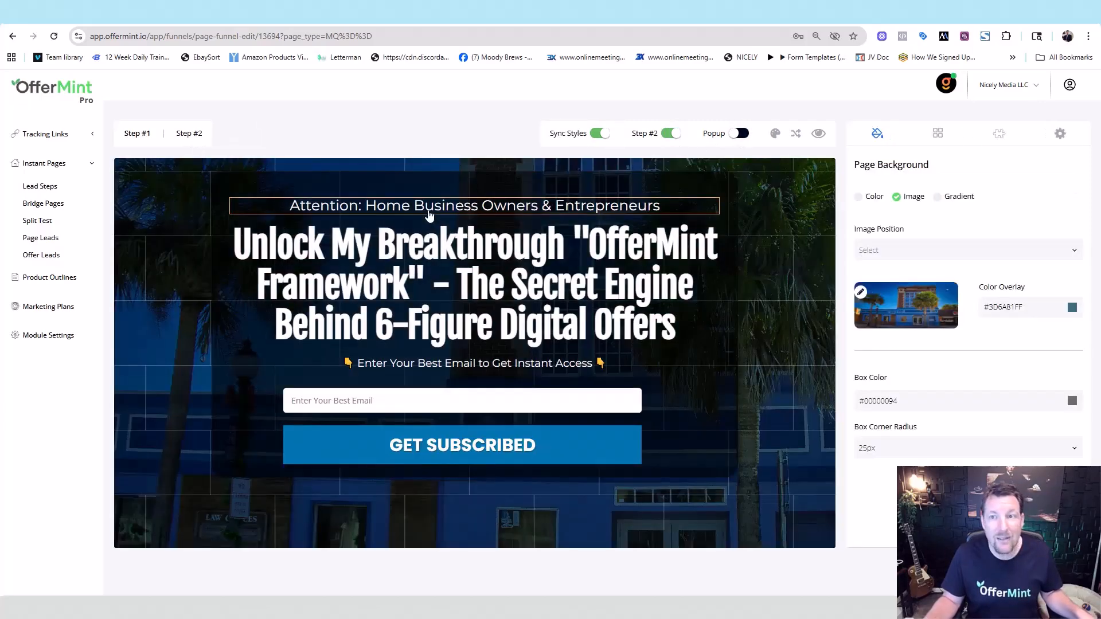
- Submit a test email through GET SUBSCRIBED on the live page, check the thank-you page, and return to OfferMint
click(818, 134)
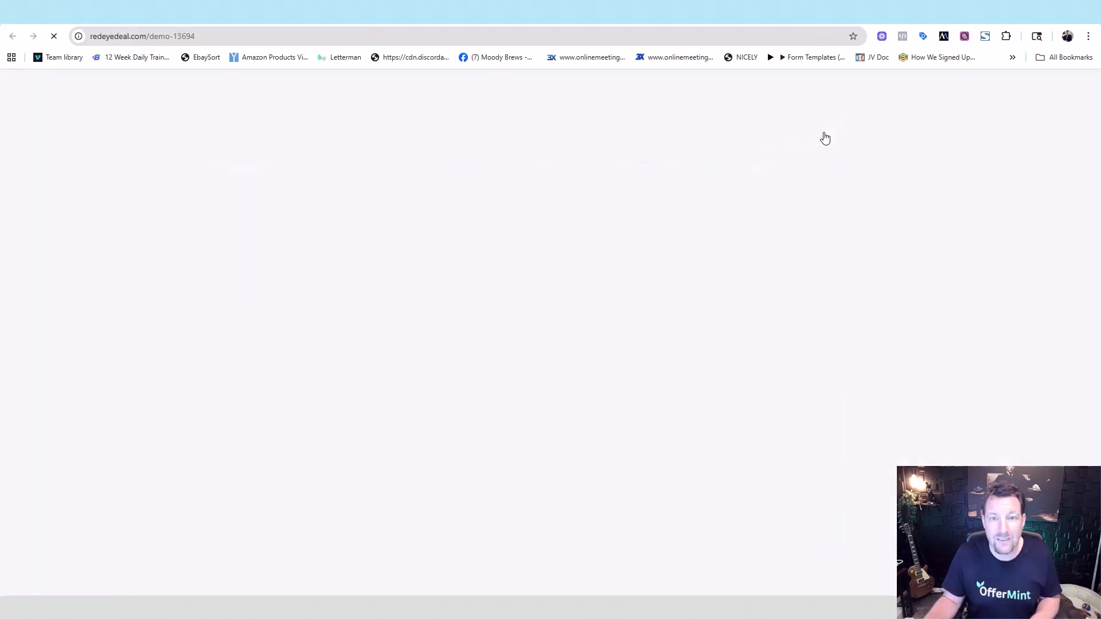
click(489, 341)
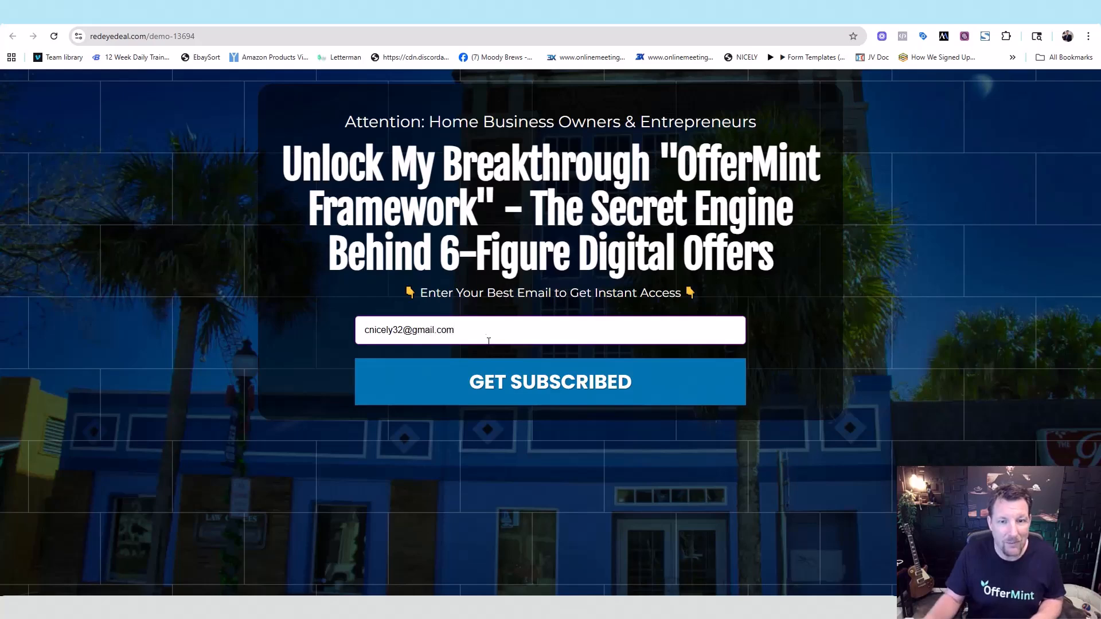
click(555, 385)
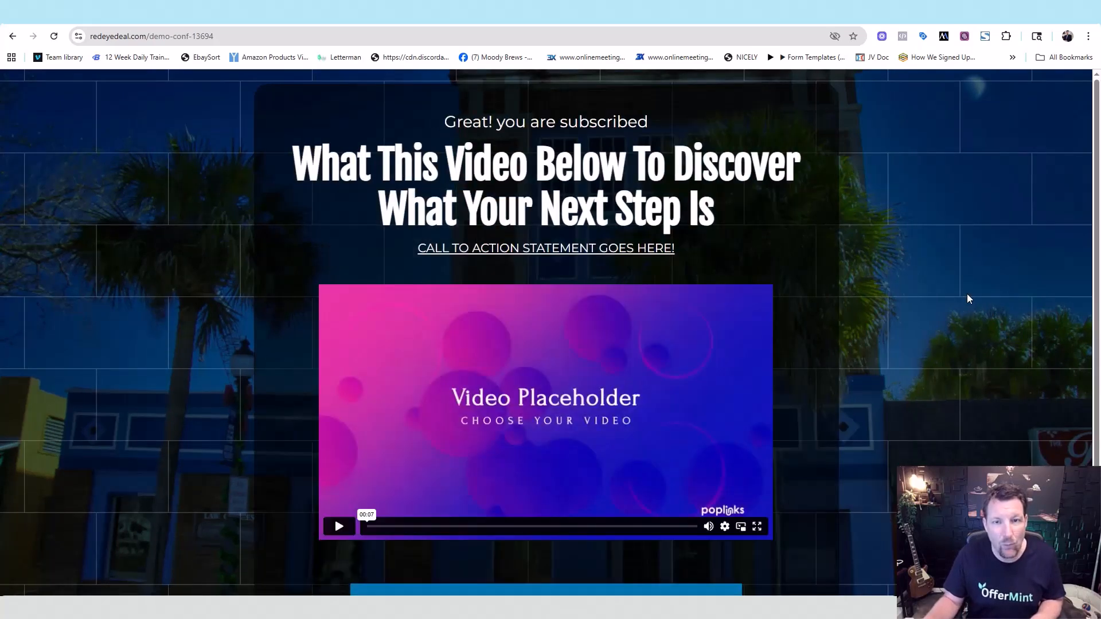
scroll(1098, 150, down, 2)
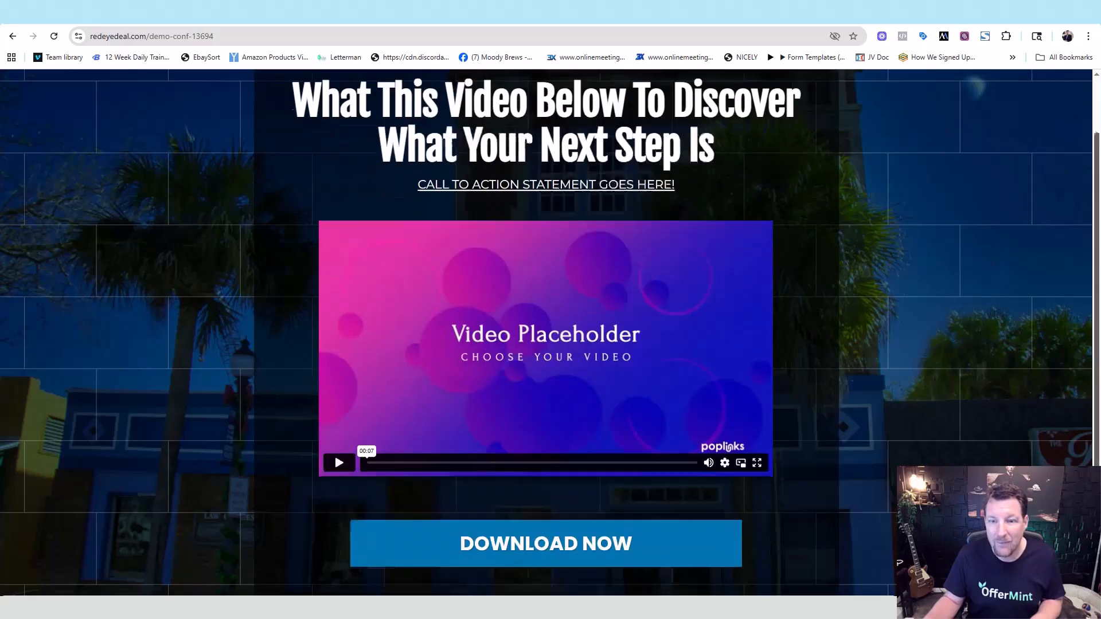
scroll(1098, 151, up, 2)
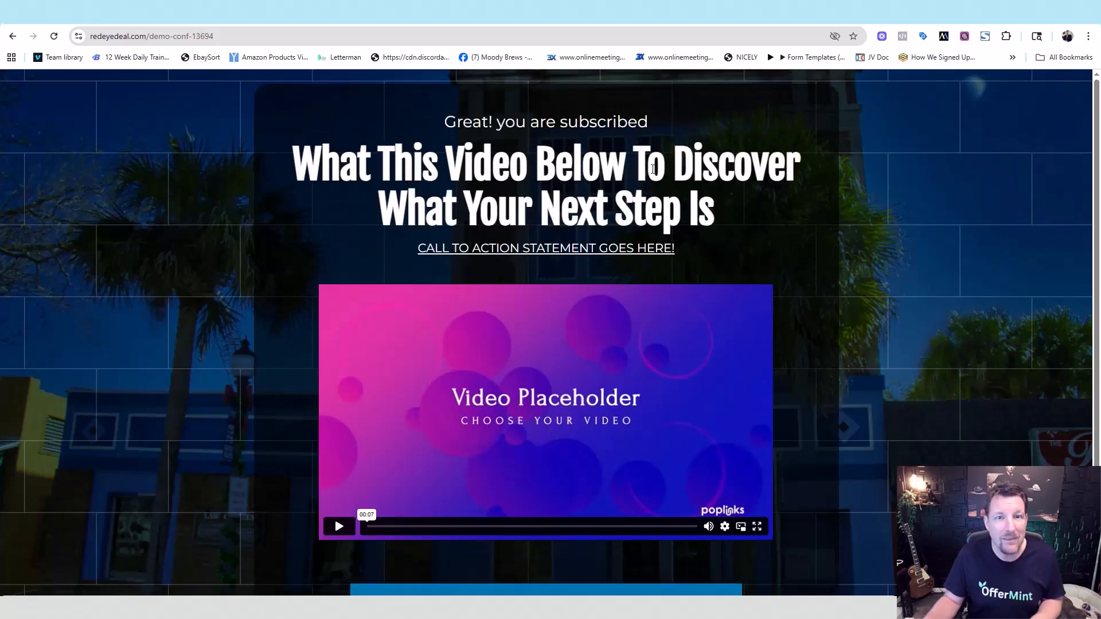
click(314, 12)
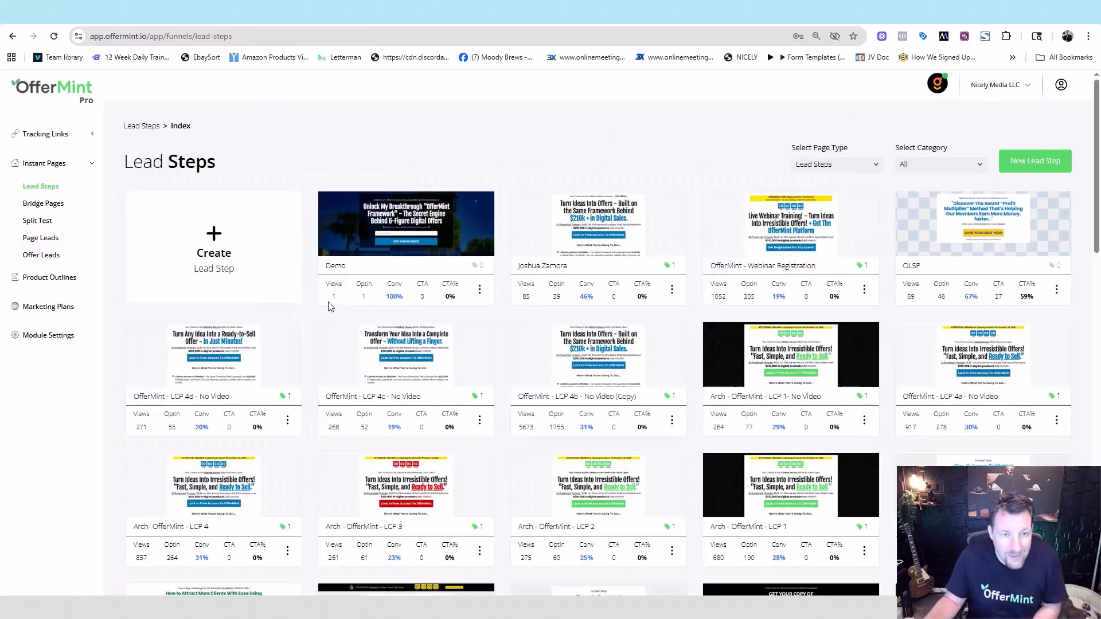
- Start the Demo funnel's URL setup with quickzap.co as its domain
double_click(419, 285)
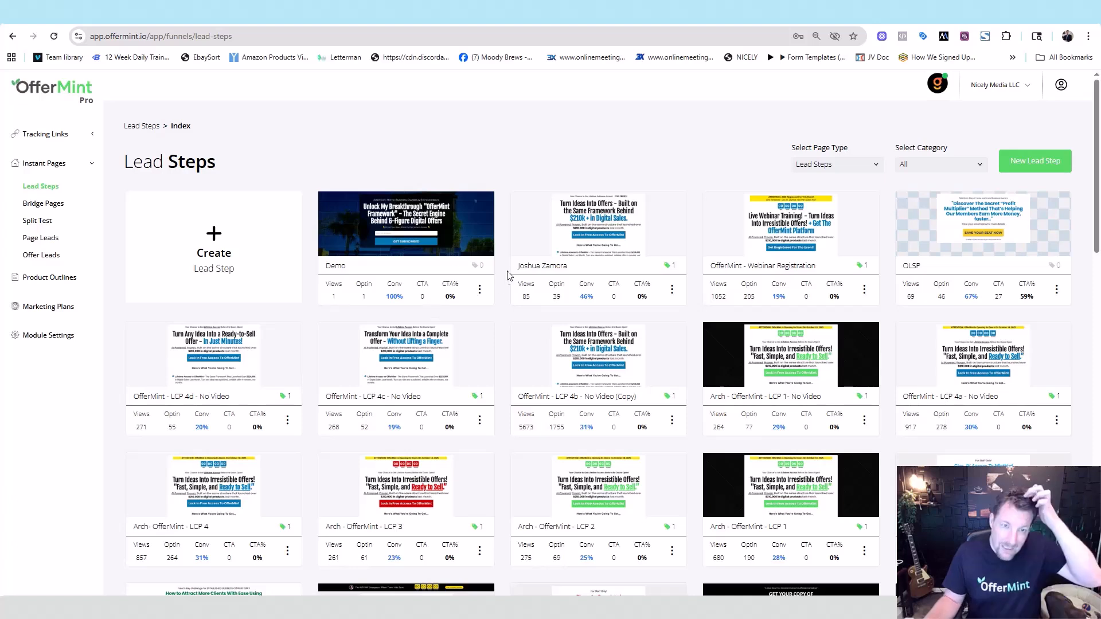
click(479, 289)
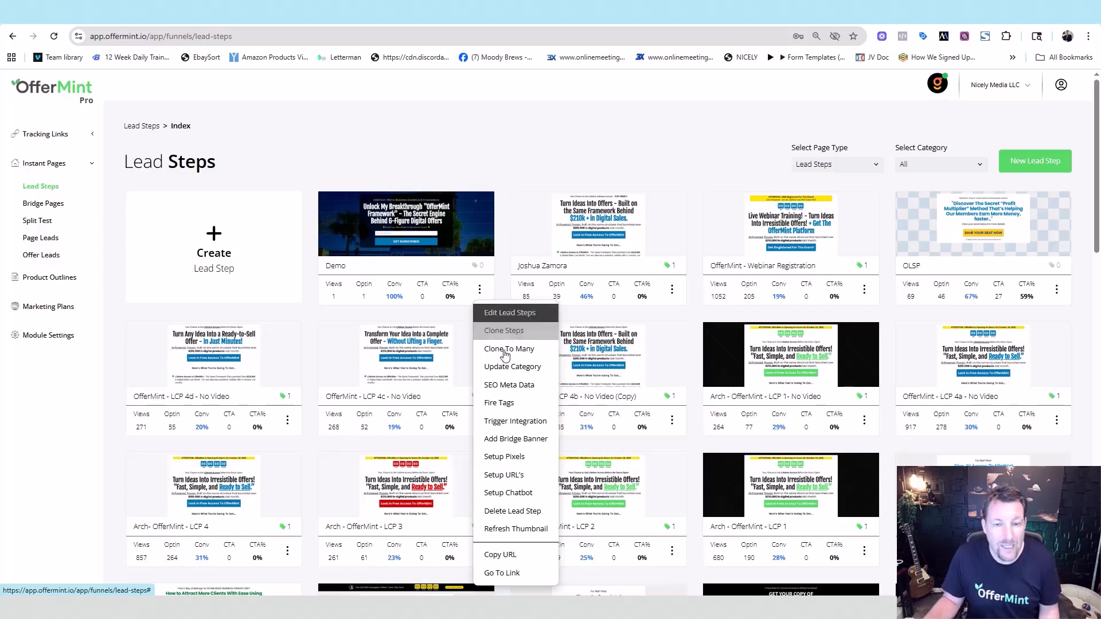
click(504, 476)
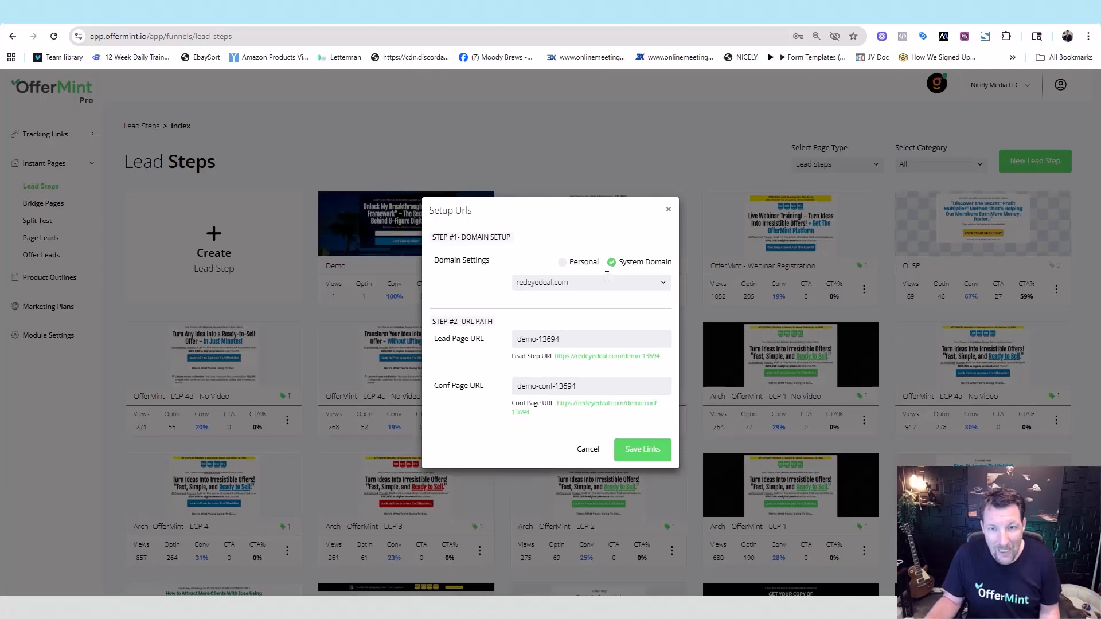
click(562, 282)
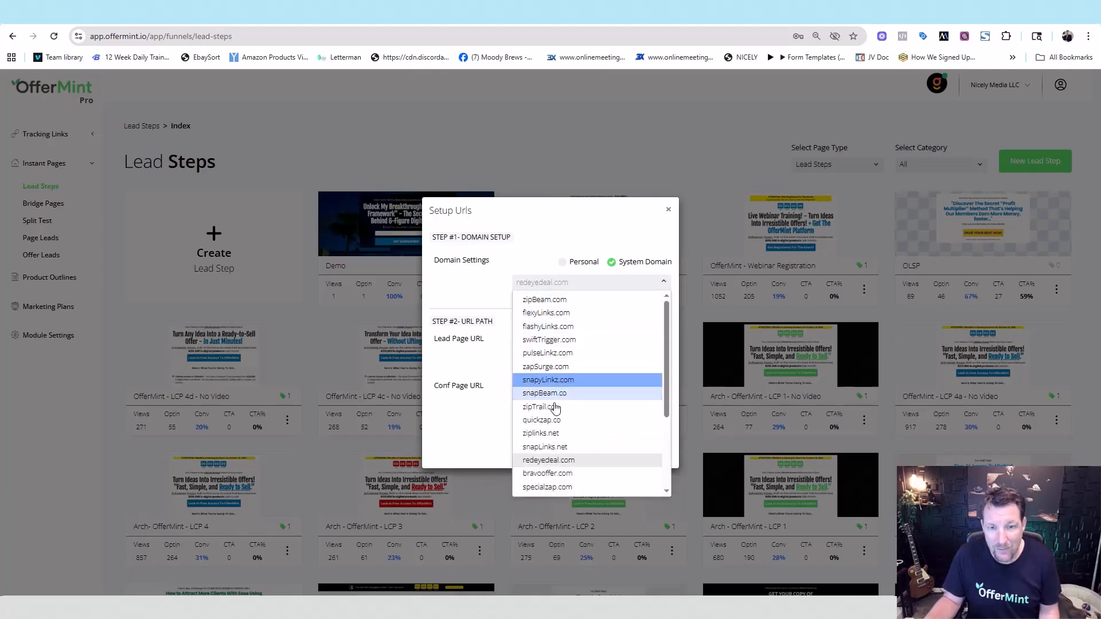
click(554, 420)
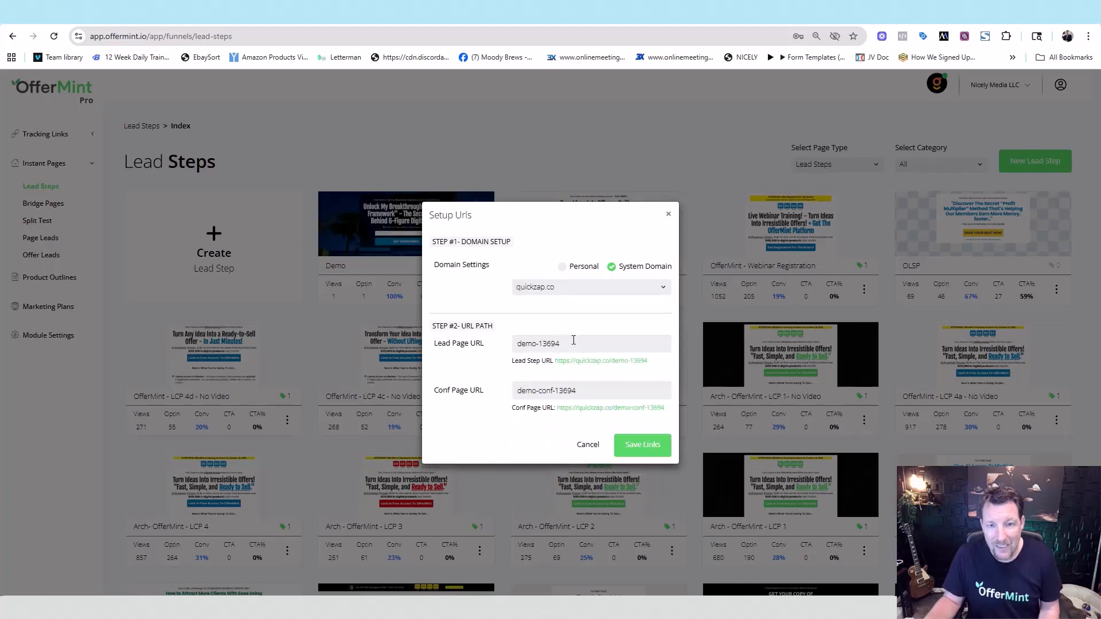
- Set the lead page path to 6fig and the confirmation page path to 6fig-conf
drag(568, 343, 487, 346)
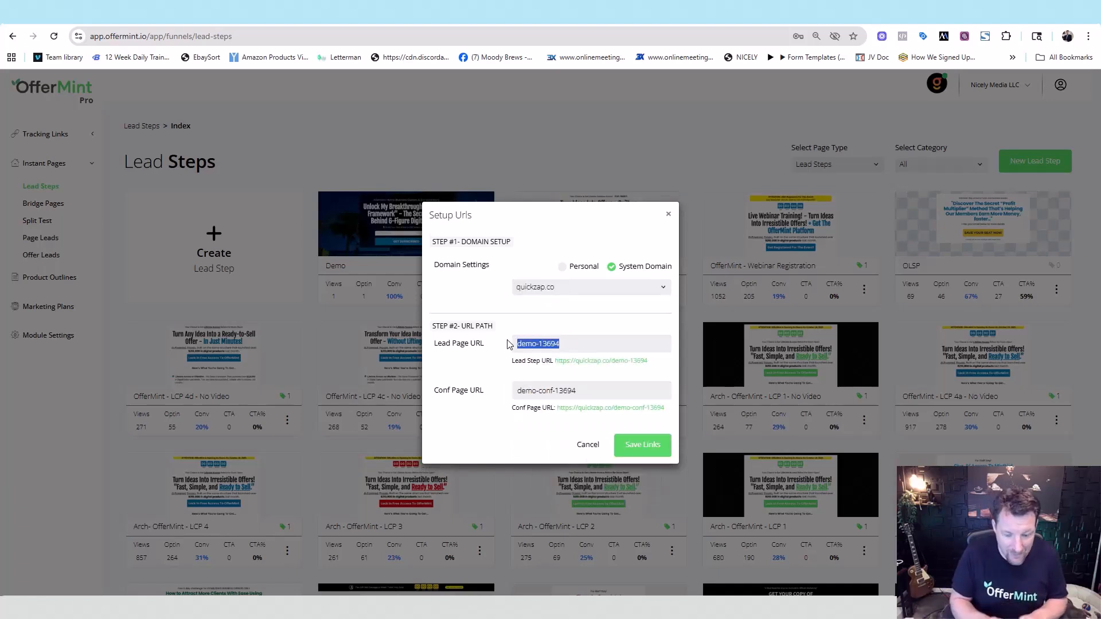
text(6)
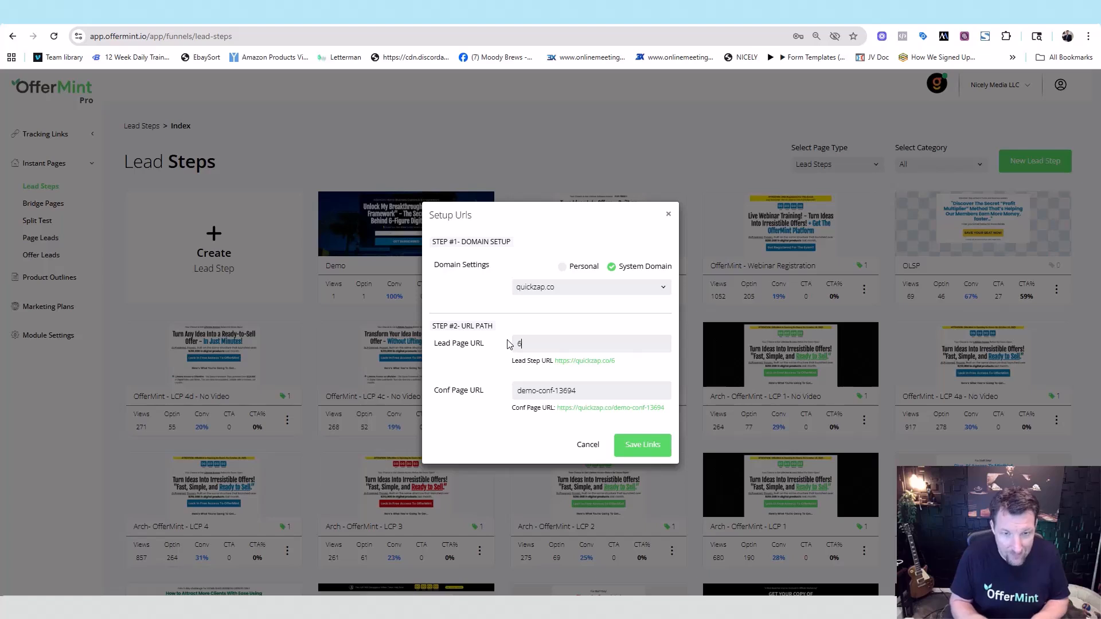
text(fig)
drag(594, 384, 472, 399)
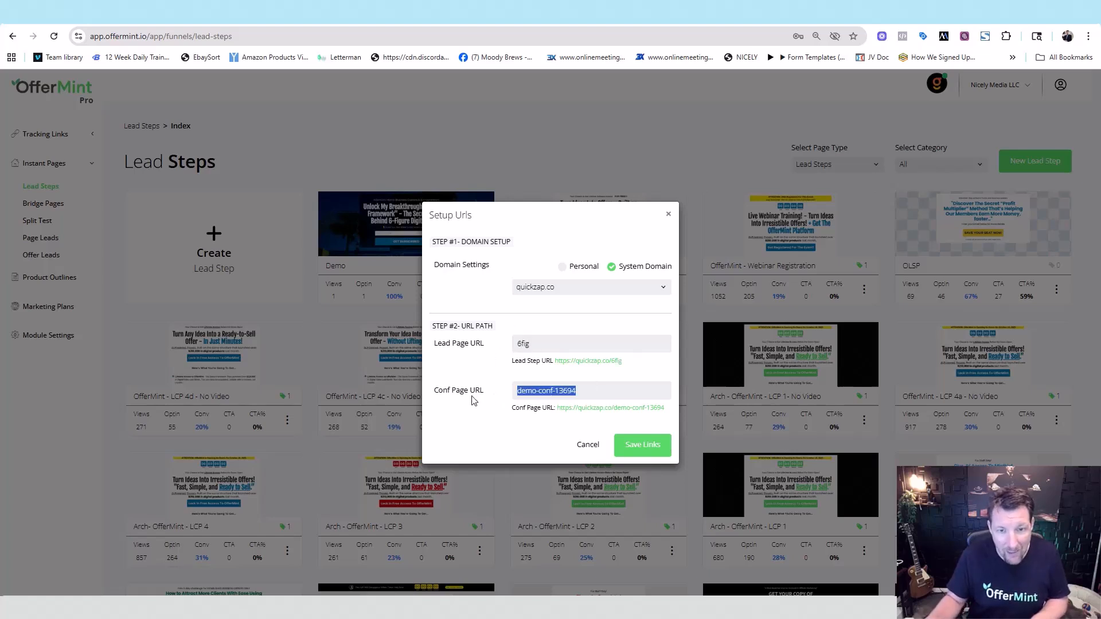
text(6fig-conf)
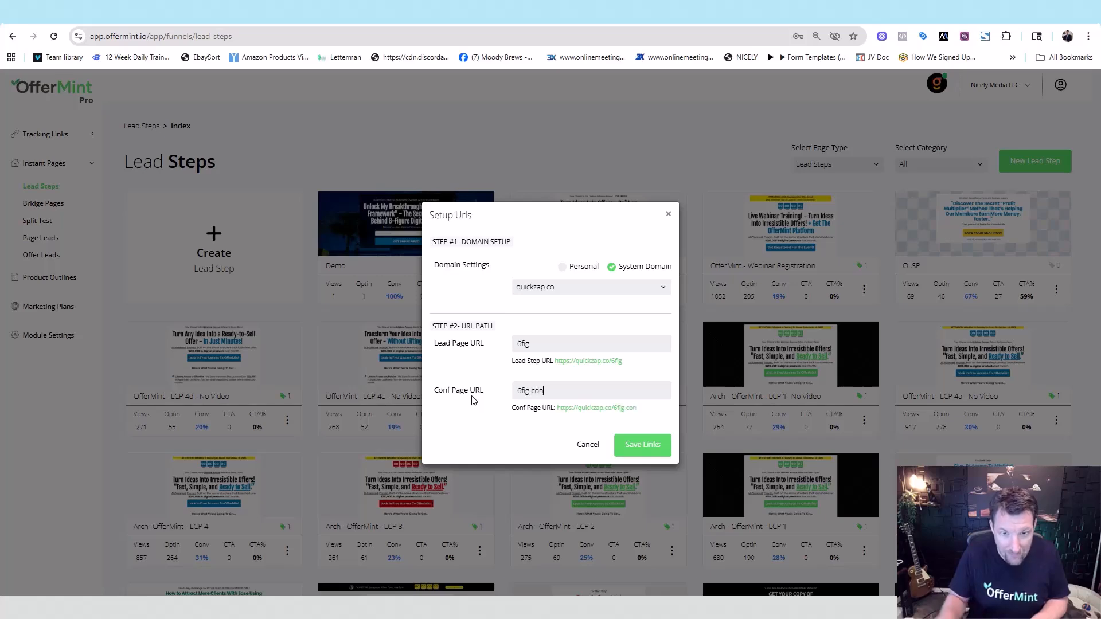
- Save the new funnel links and load the Demo funnel's live page at quickzap.co/6fig
click(641, 445)
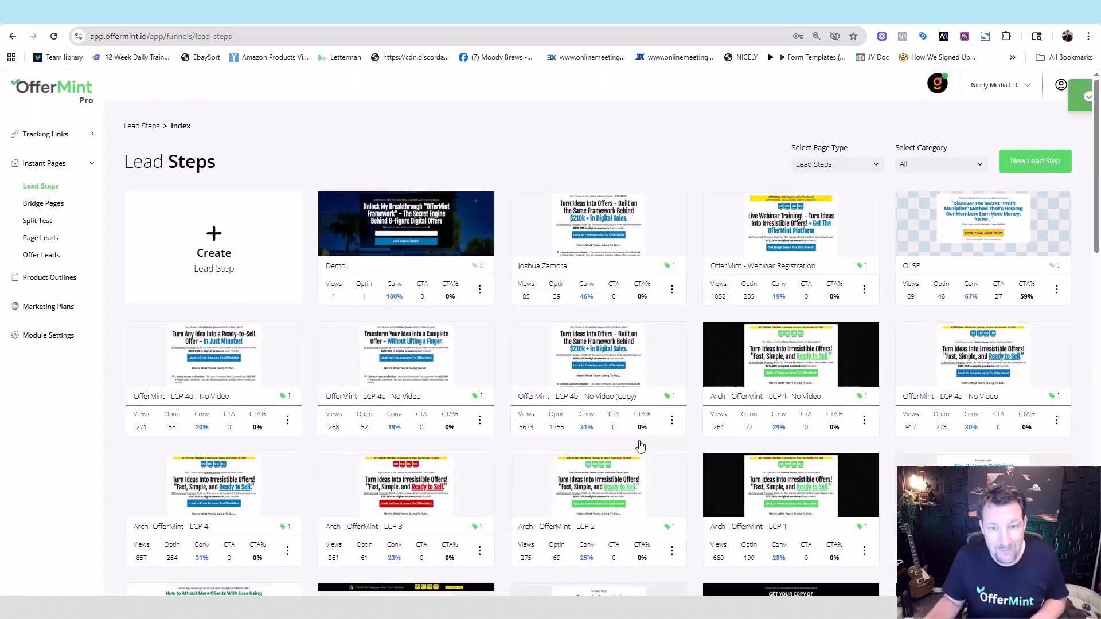
click(480, 291)
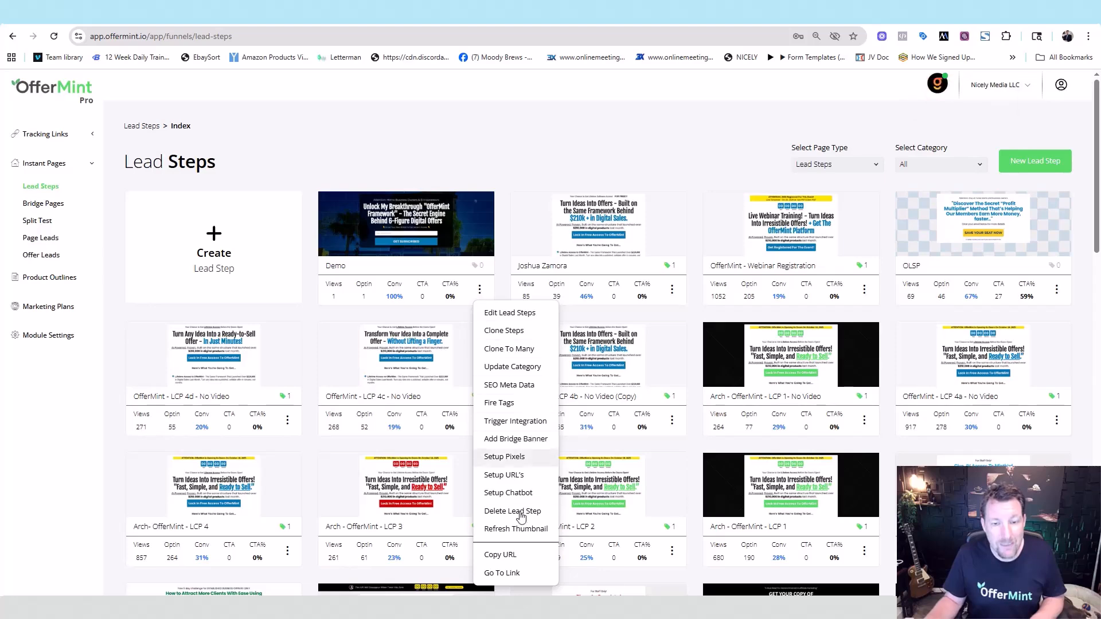
click(500, 573)
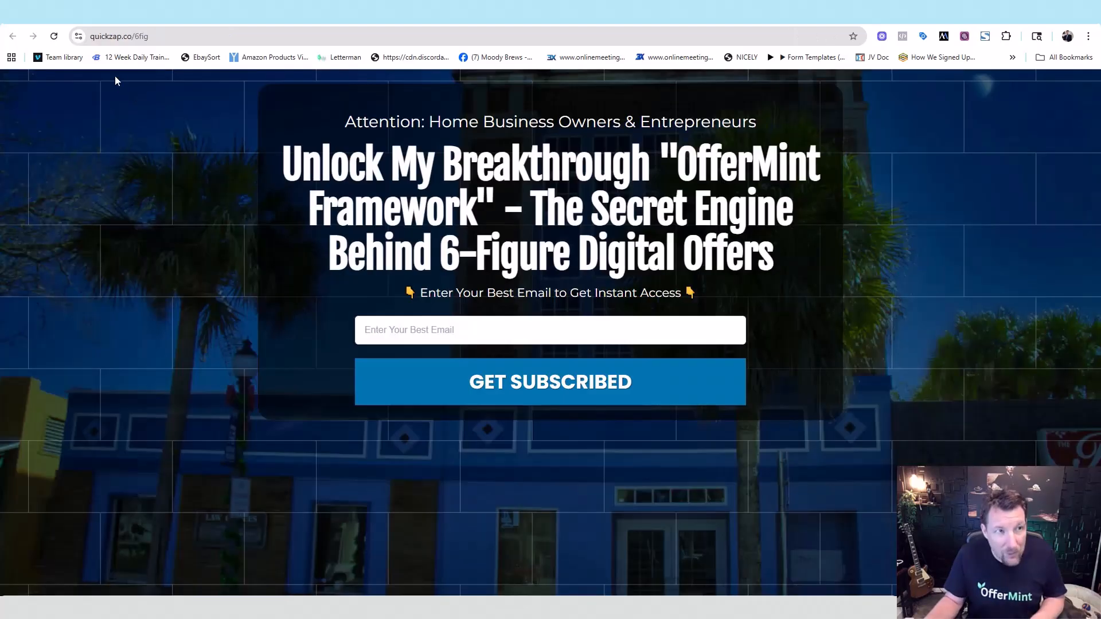